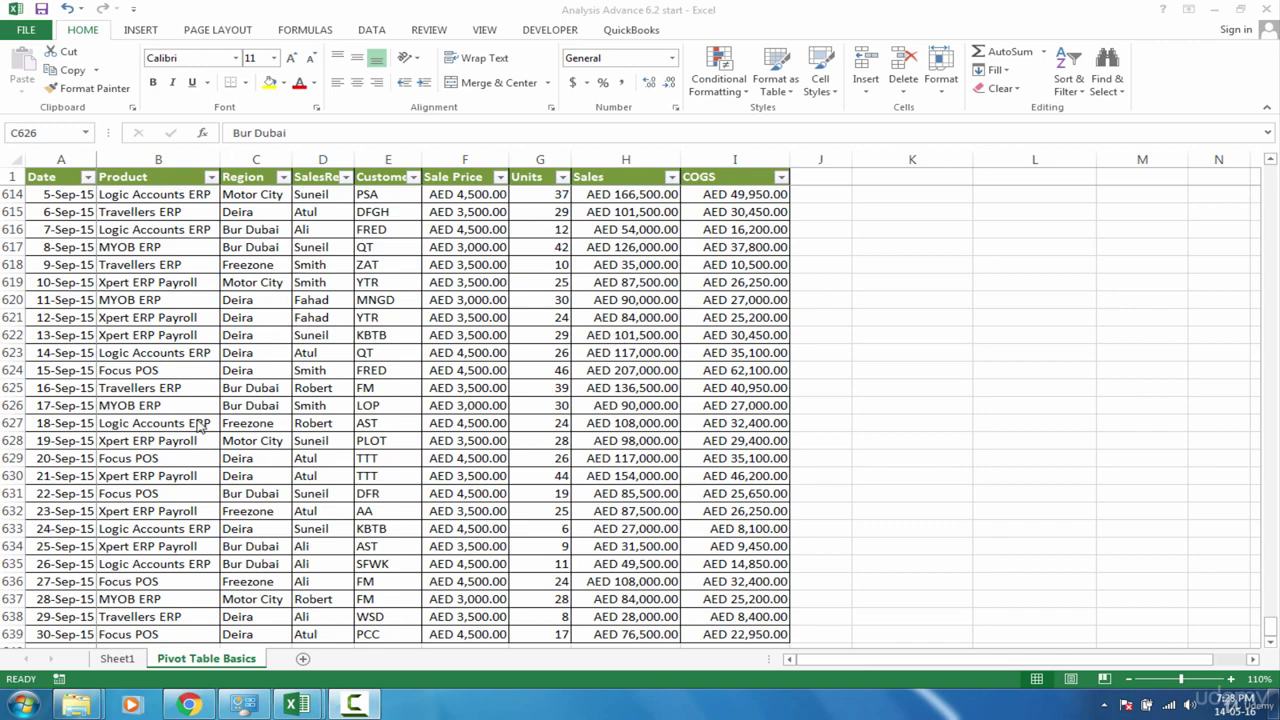
Create a PivotTable on a new sheet from the full Pivot Table Basics data, with SalesRep as rows and Sales summed as values
{"action": "left_click", "coordinate": [130, 664]}
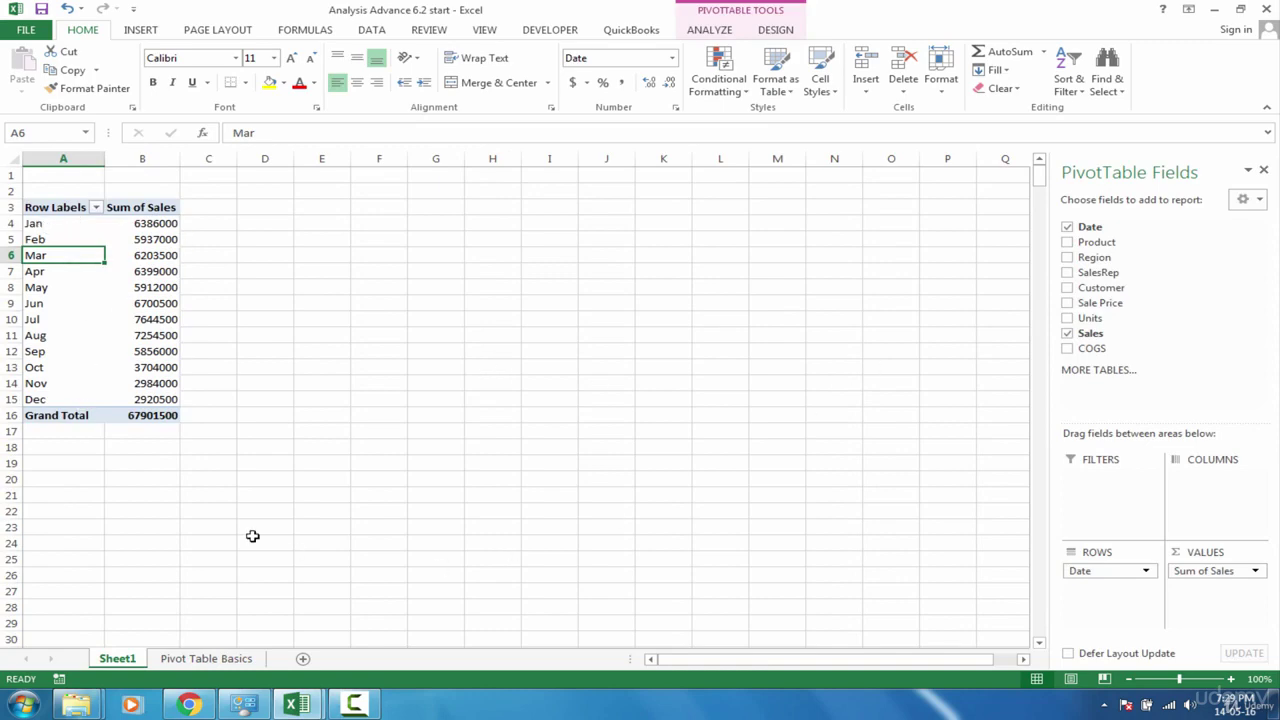
{"action": "left_click", "coordinate": [212, 662]}
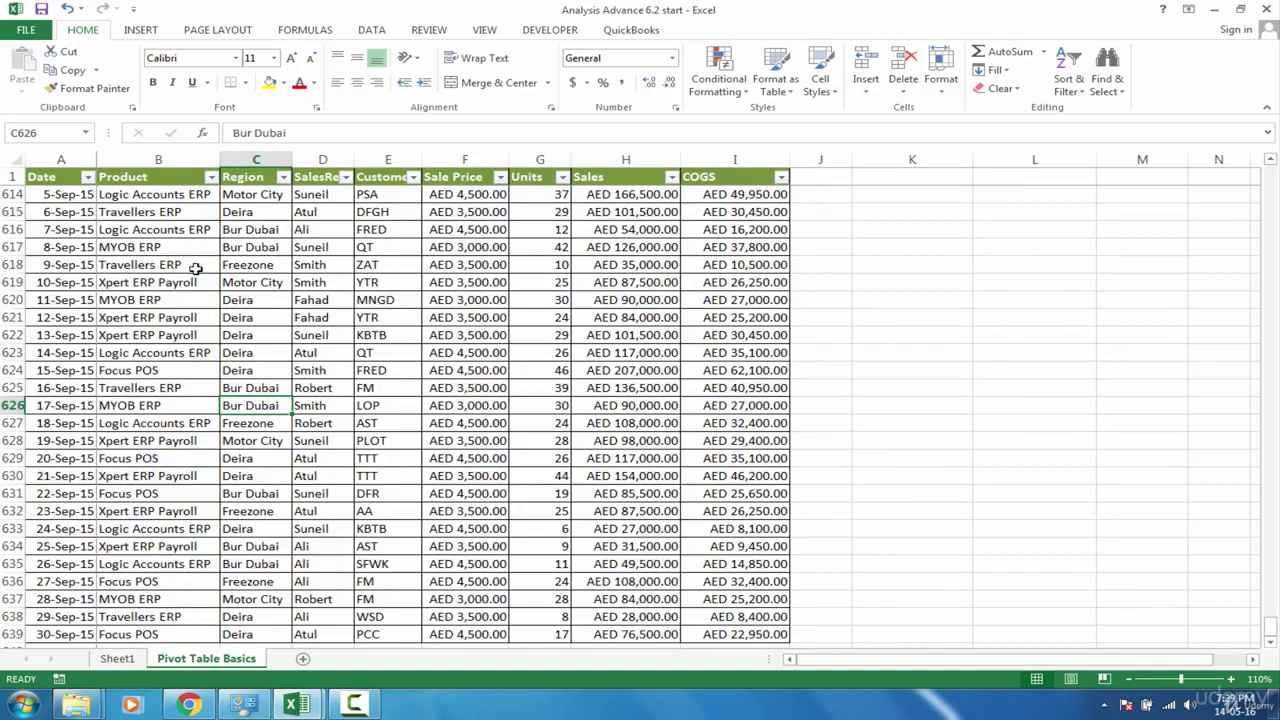
{"action": "left_click", "coordinate": [64, 176]}
{"action": "key", "text": "ctrl+a"}
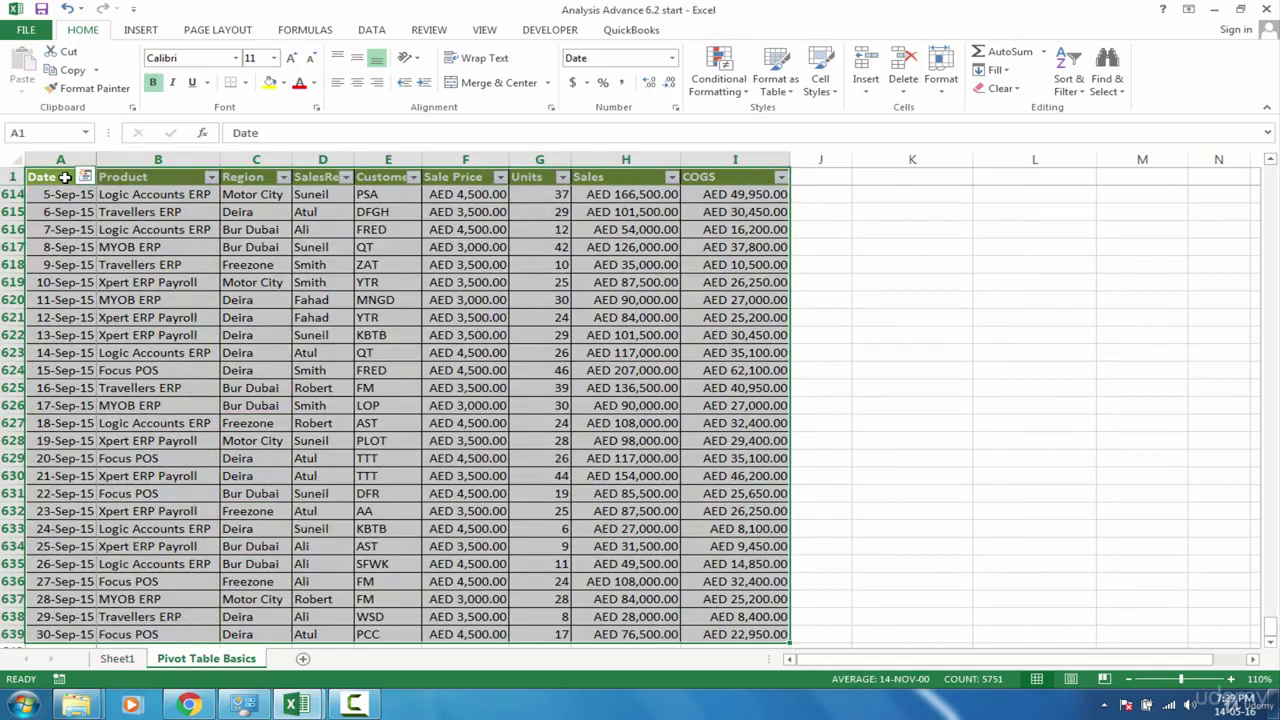
{"action": "key", "text": "alt+n"}
{"action": "key", "text": "v"}
{"action": "key", "text": "Return"}
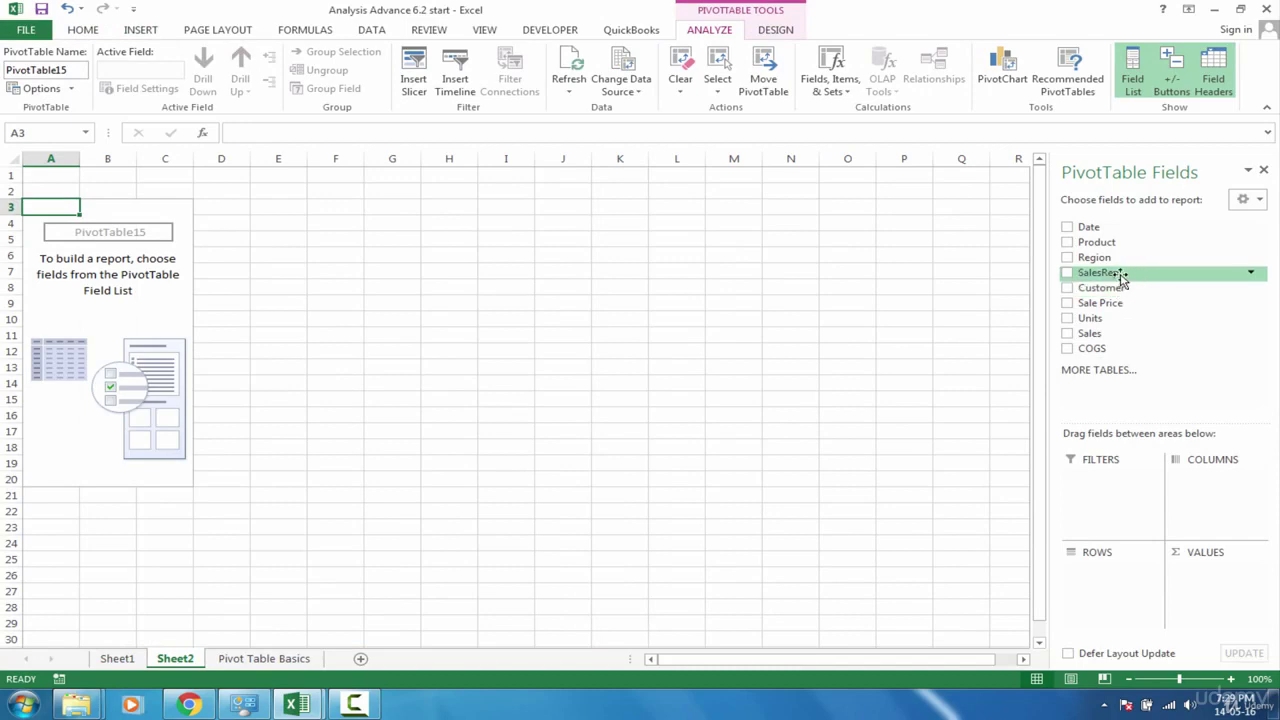
{"action": "left_click_drag", "start_coordinate": [1120, 276], "coordinate": [1125, 600]}
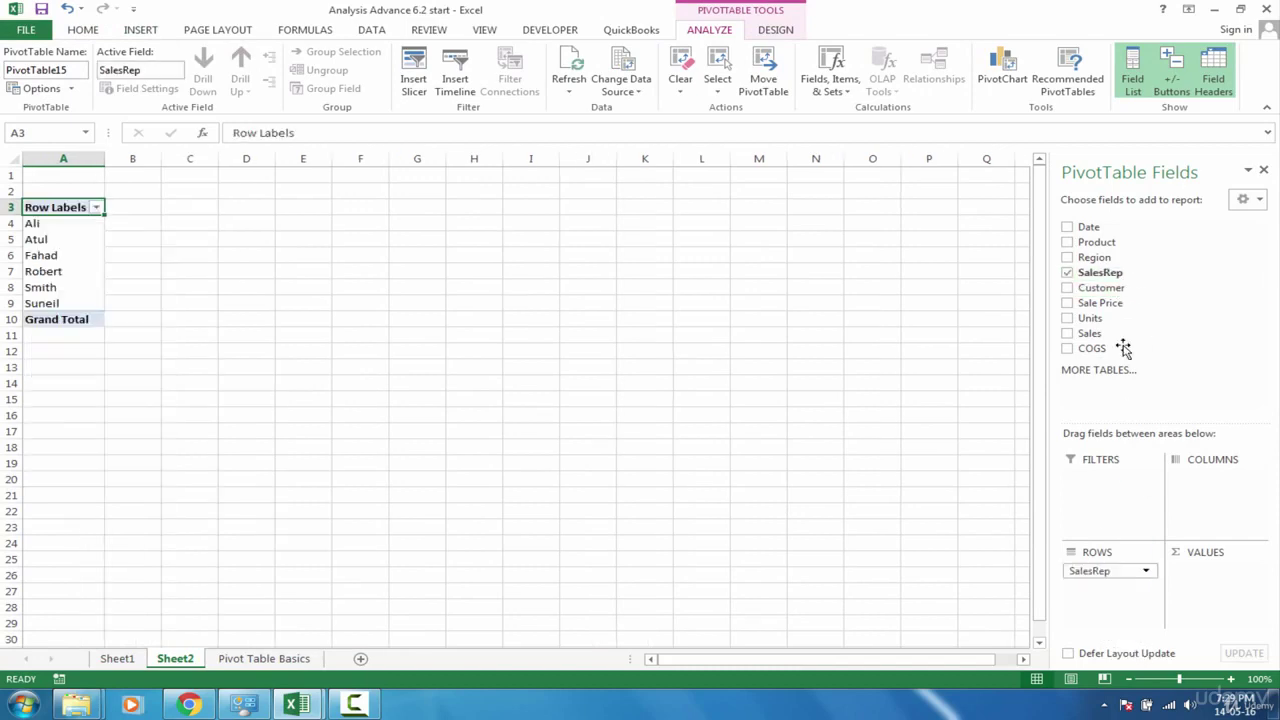
{"action": "left_click_drag", "start_coordinate": [1120, 336], "coordinate": [1200, 582]}
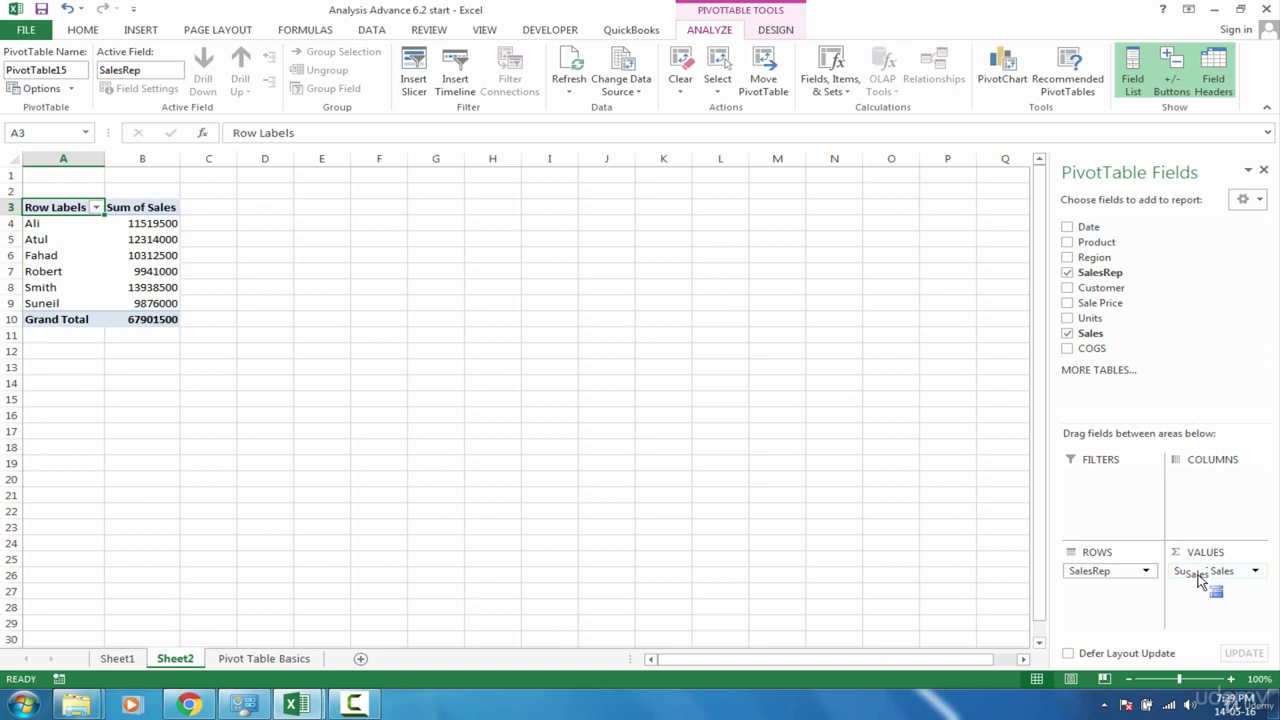
Insert a Line PivotChart based on the monthly sales PivotTable on Sheet1
{"action": "left_click", "coordinate": [108, 660]}
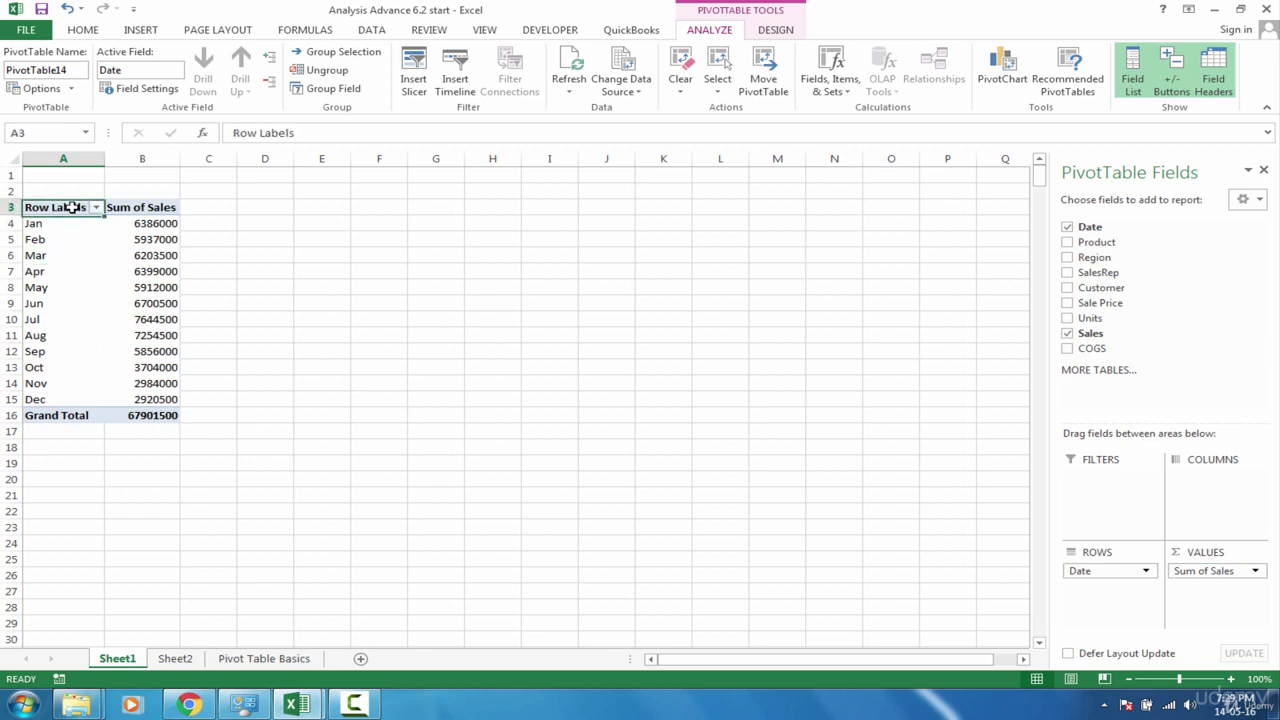
{"action": "left_click", "coordinate": [1002, 65]}
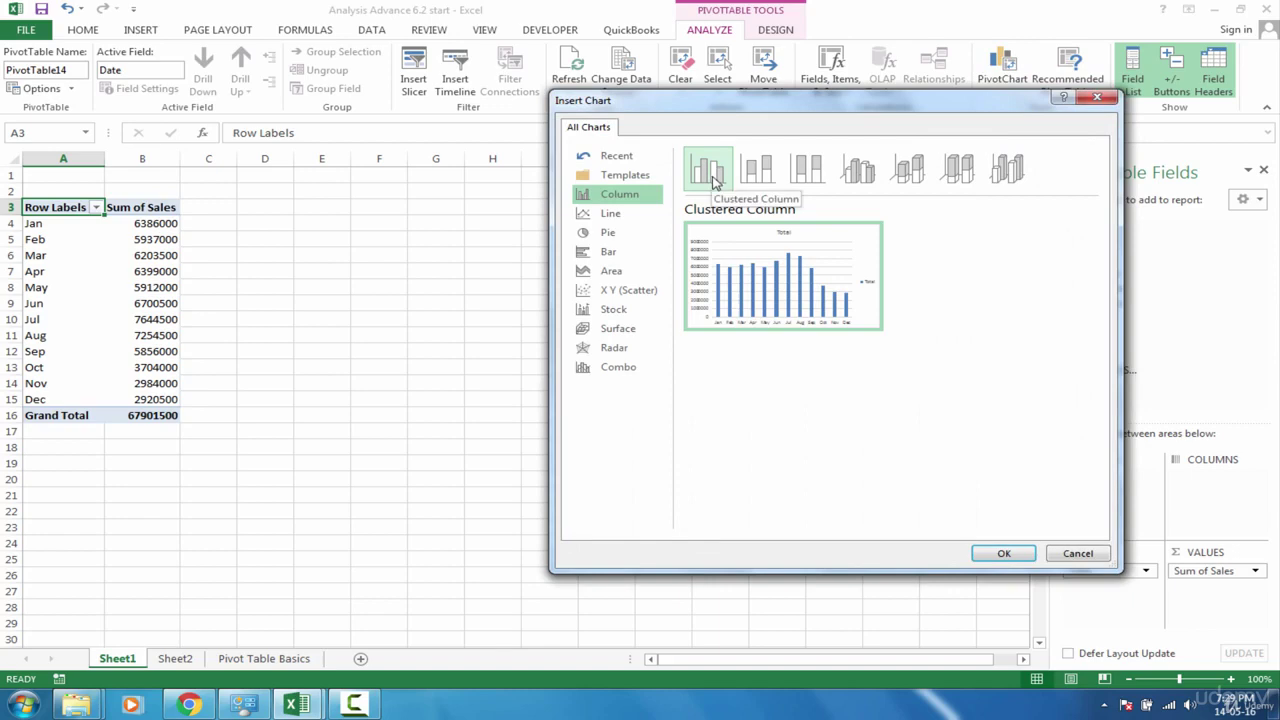
{"action": "left_click", "coordinate": [615, 215]}
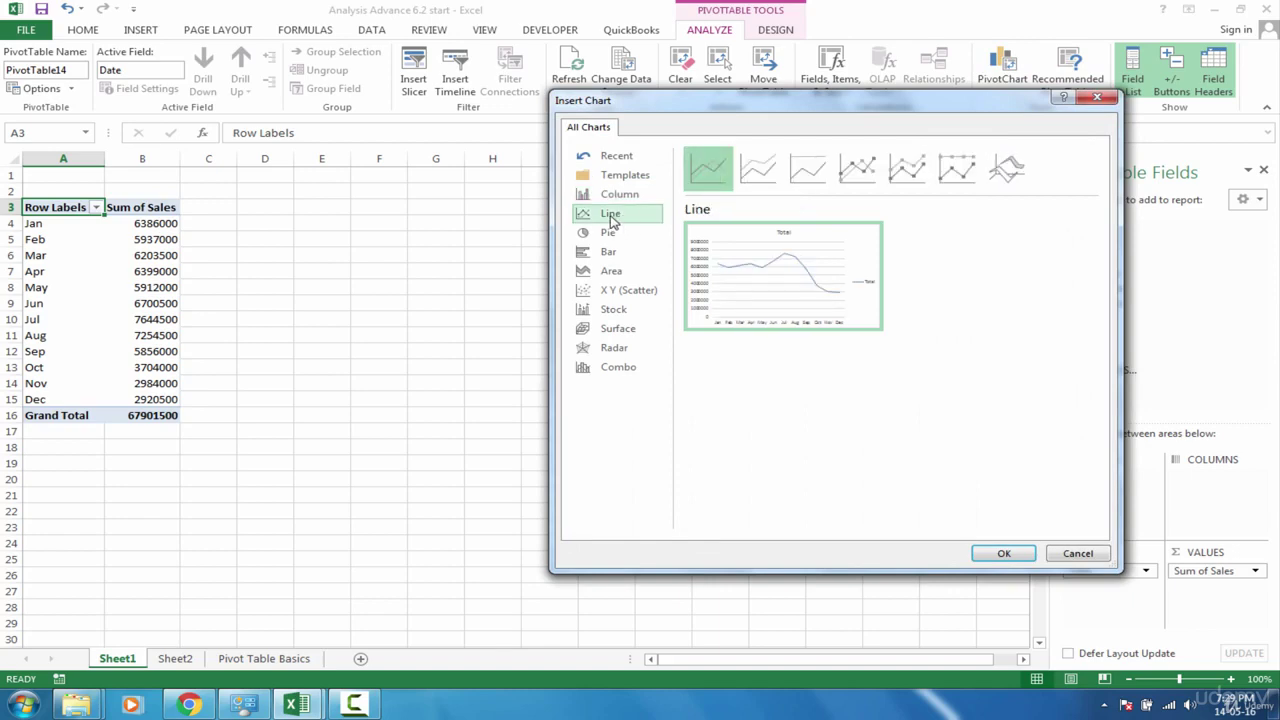
{"action": "mouse_move", "coordinate": [787, 292]}
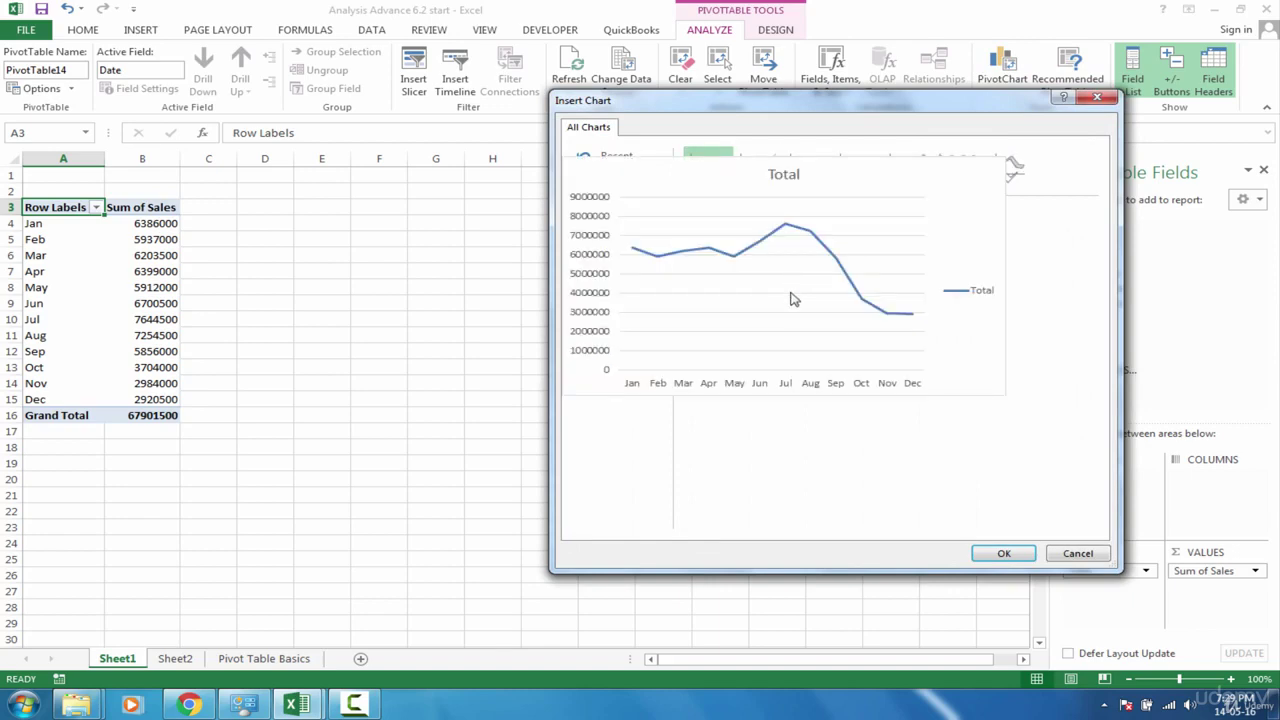
{"action": "left_click", "coordinate": [997, 554]}
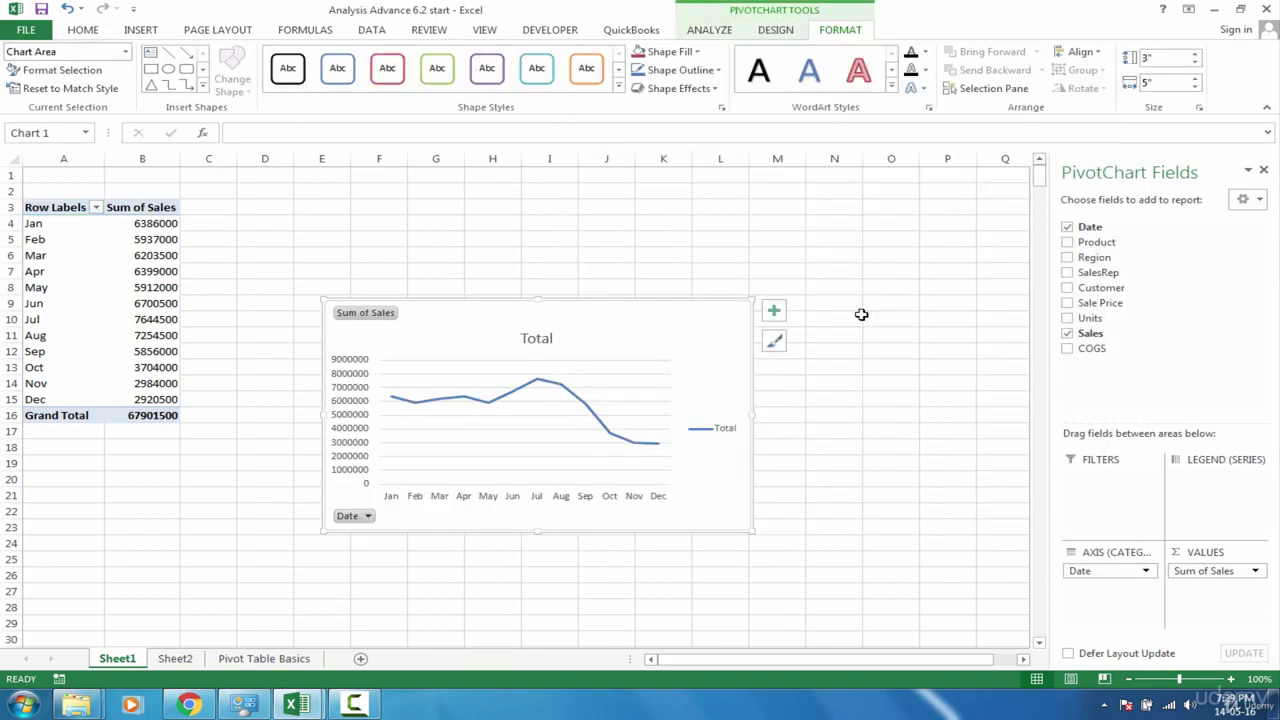
Apply the dark grey chart style with the glowing blue line and gridlines to the monthly sales chart
{"action": "left_click", "coordinate": [738, 32]}
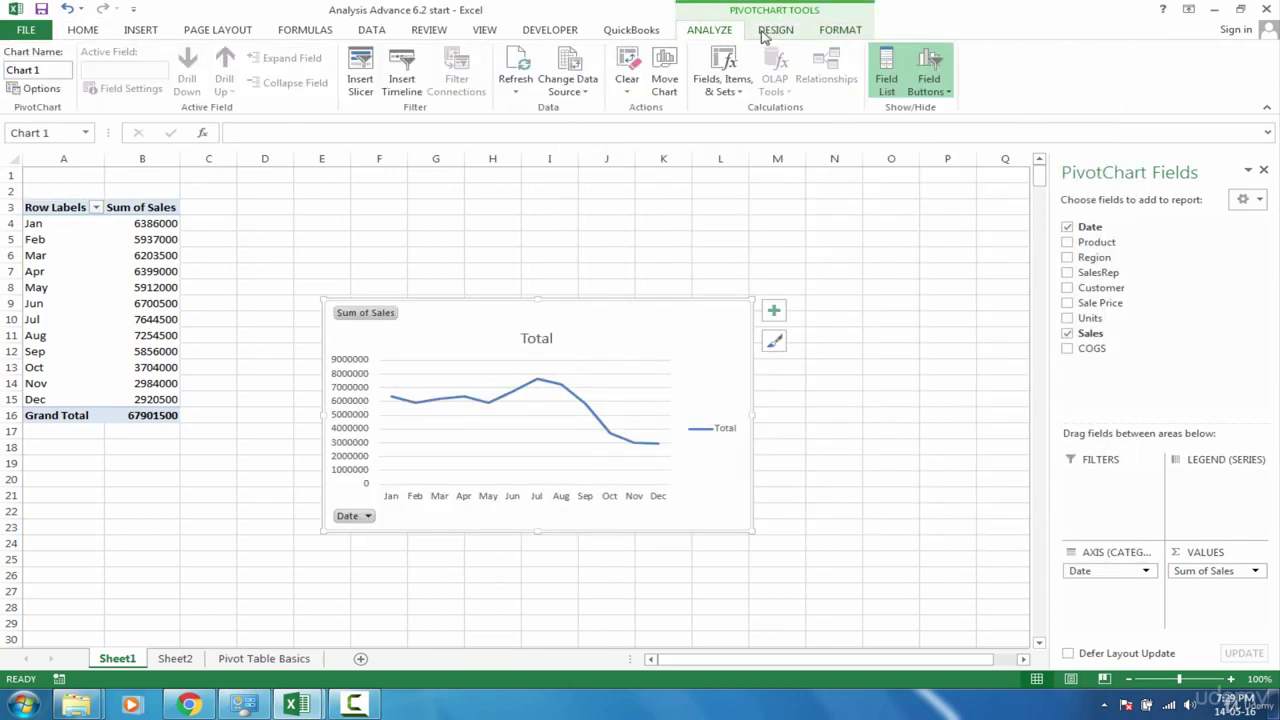
{"action": "left_click", "coordinate": [776, 32]}
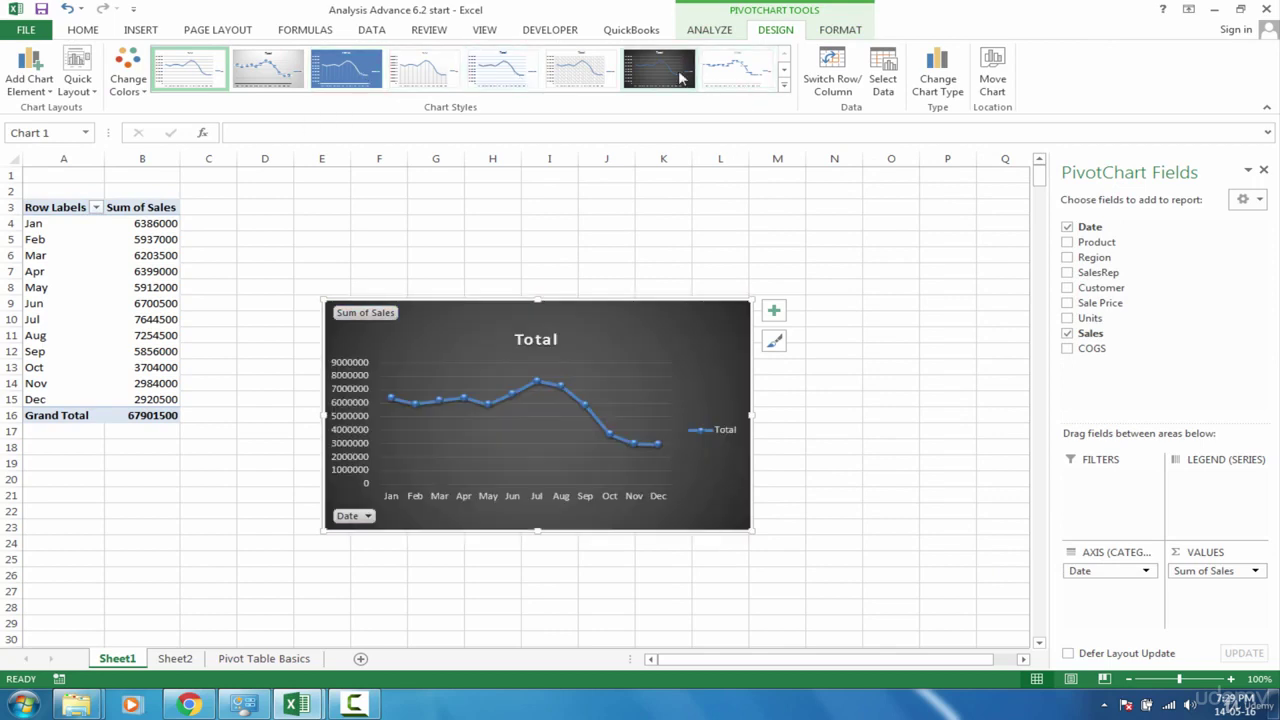
{"action": "left_click", "coordinate": [782, 88]}
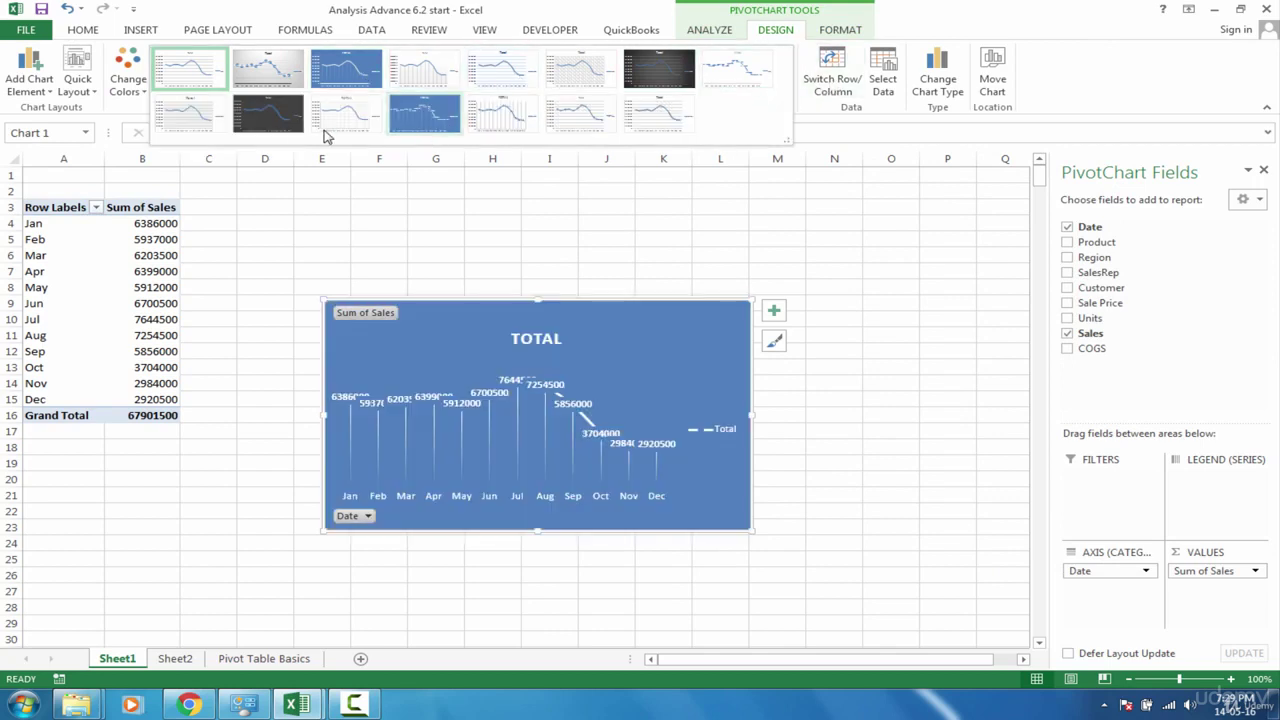
{"action": "left_click", "coordinate": [284, 130]}
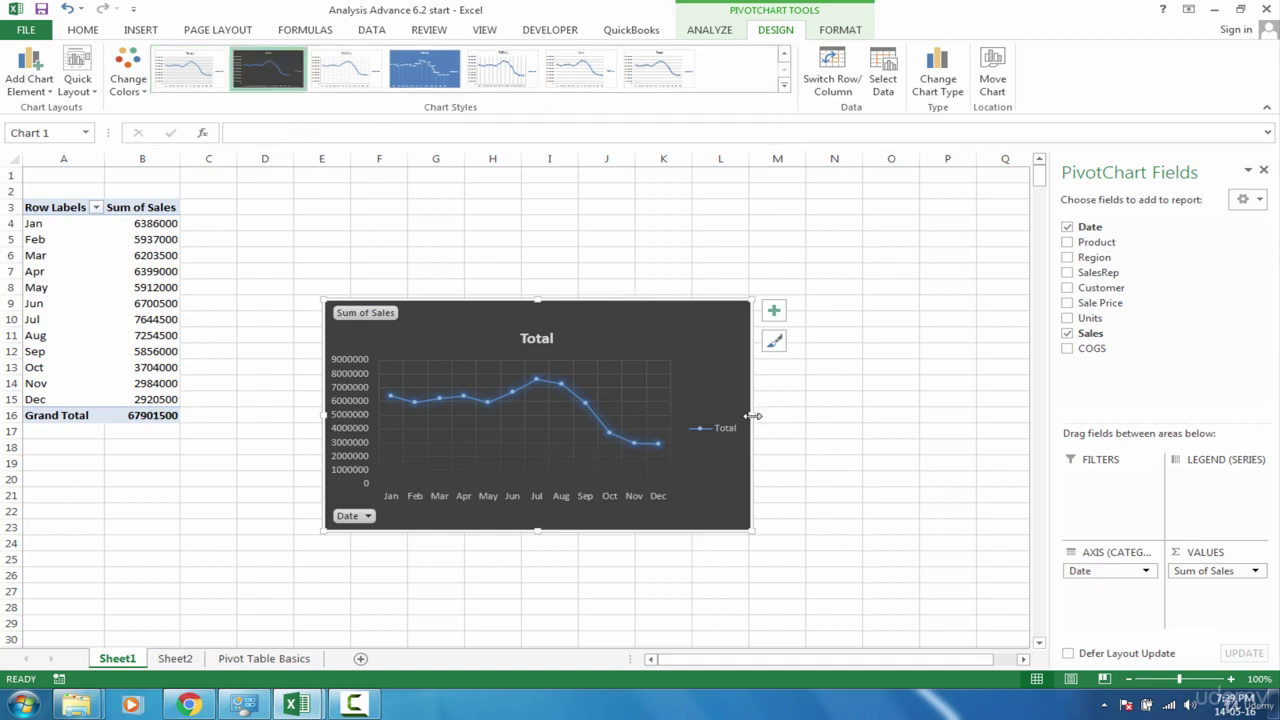
Resize the line chart into a wide, shallow shape and move it to span about rows 3 to 16, columns B to P
{"action": "left_click_drag", "start_coordinate": [752, 415], "coordinate": [1020, 378]}
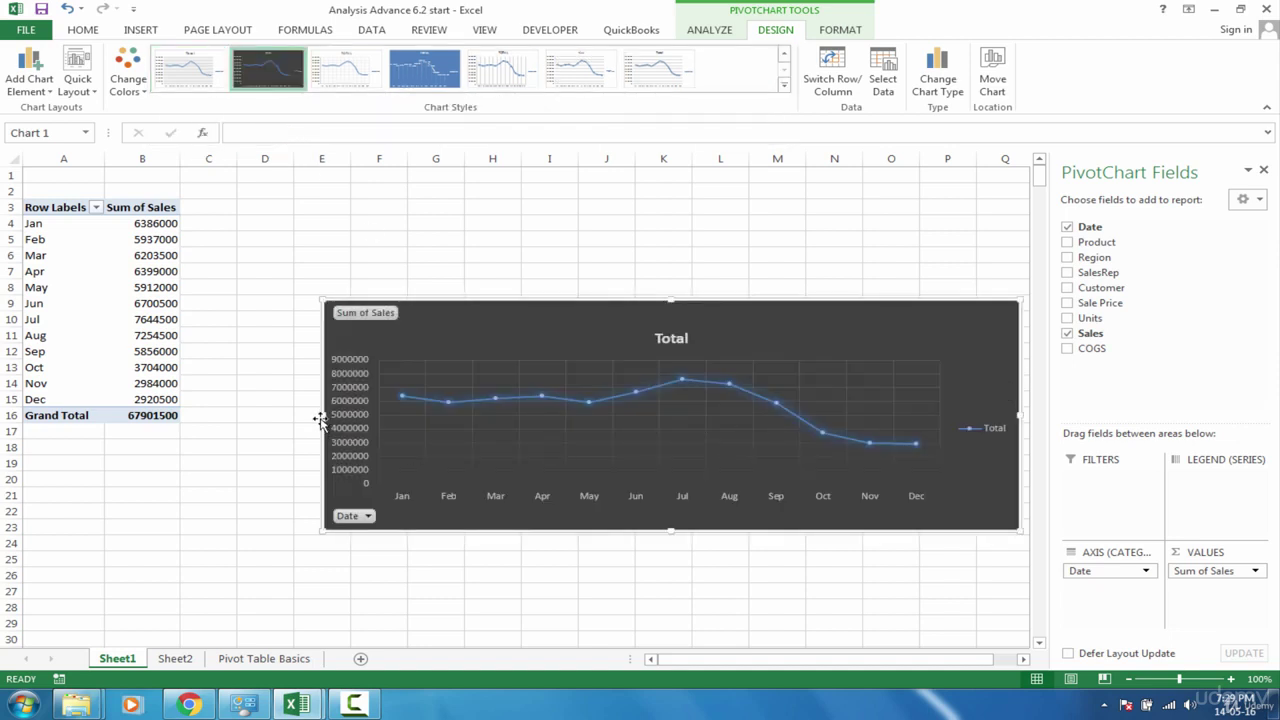
{"action": "left_click_drag", "start_coordinate": [320, 420], "coordinate": [168, 412]}
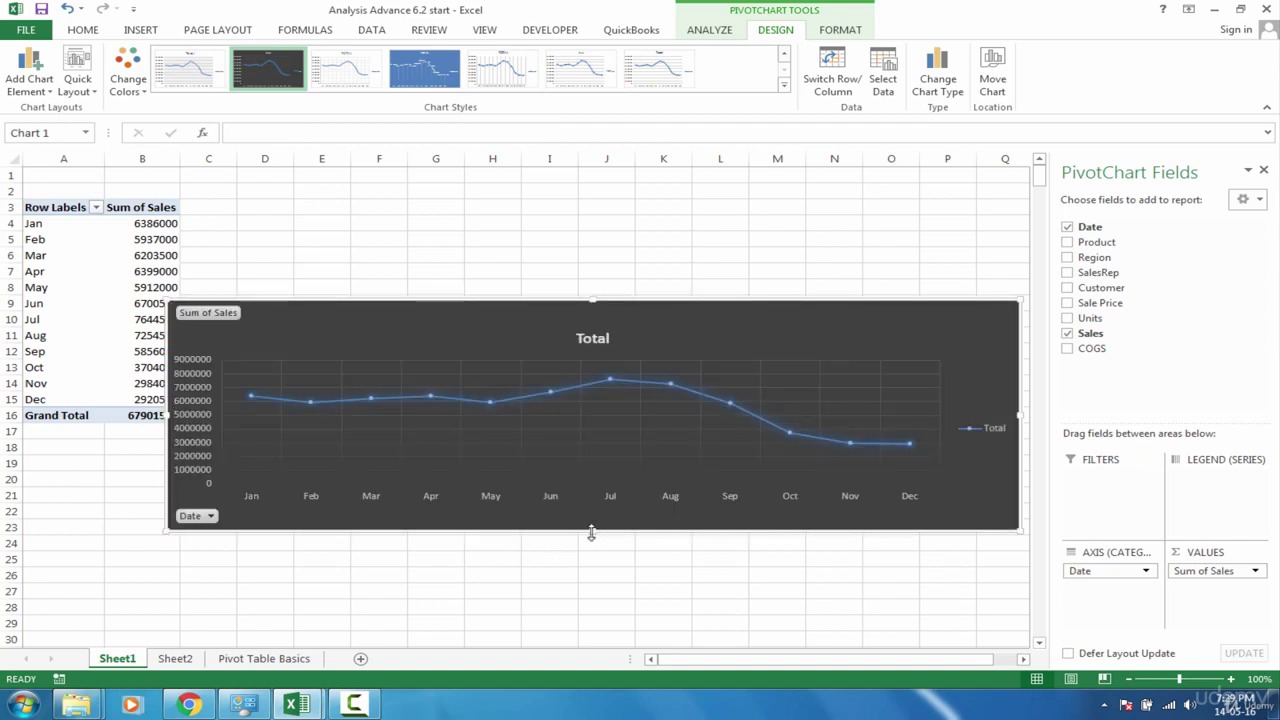
{"action": "left_click_drag", "start_coordinate": [591, 531], "coordinate": [590, 477]}
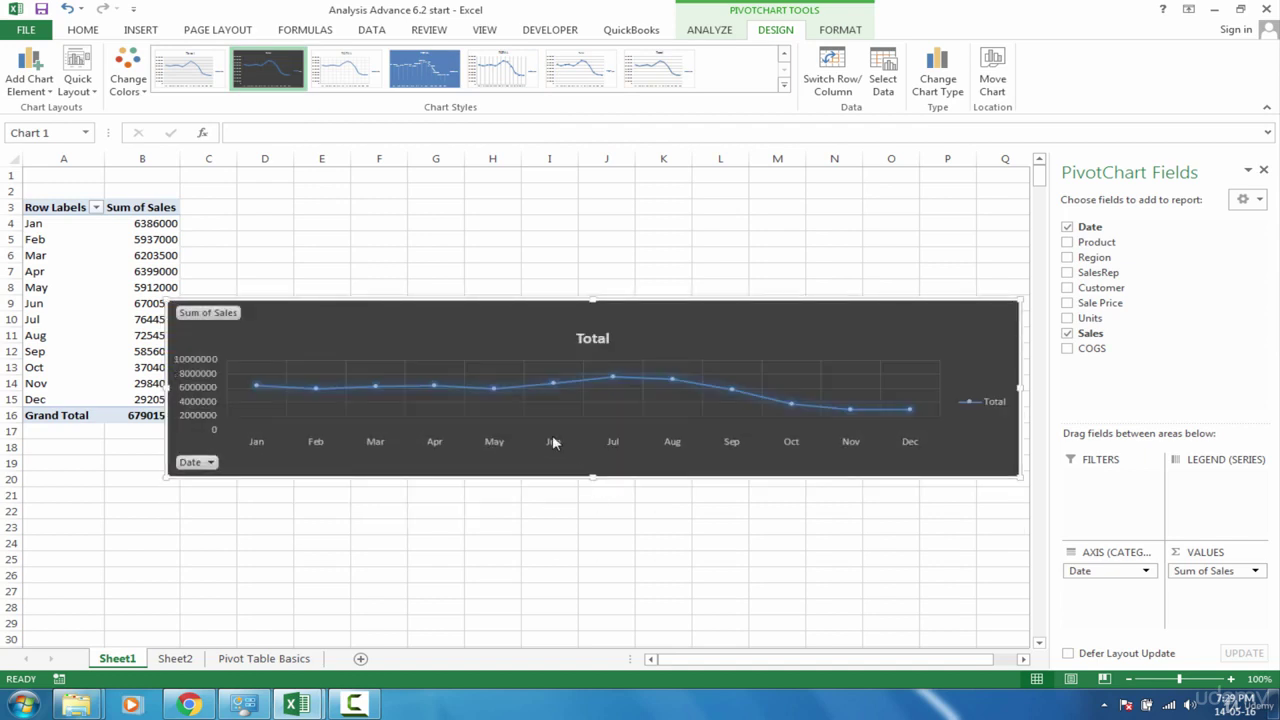
{"action": "left_click_drag", "start_coordinate": [552, 303], "coordinate": [406, 235]}
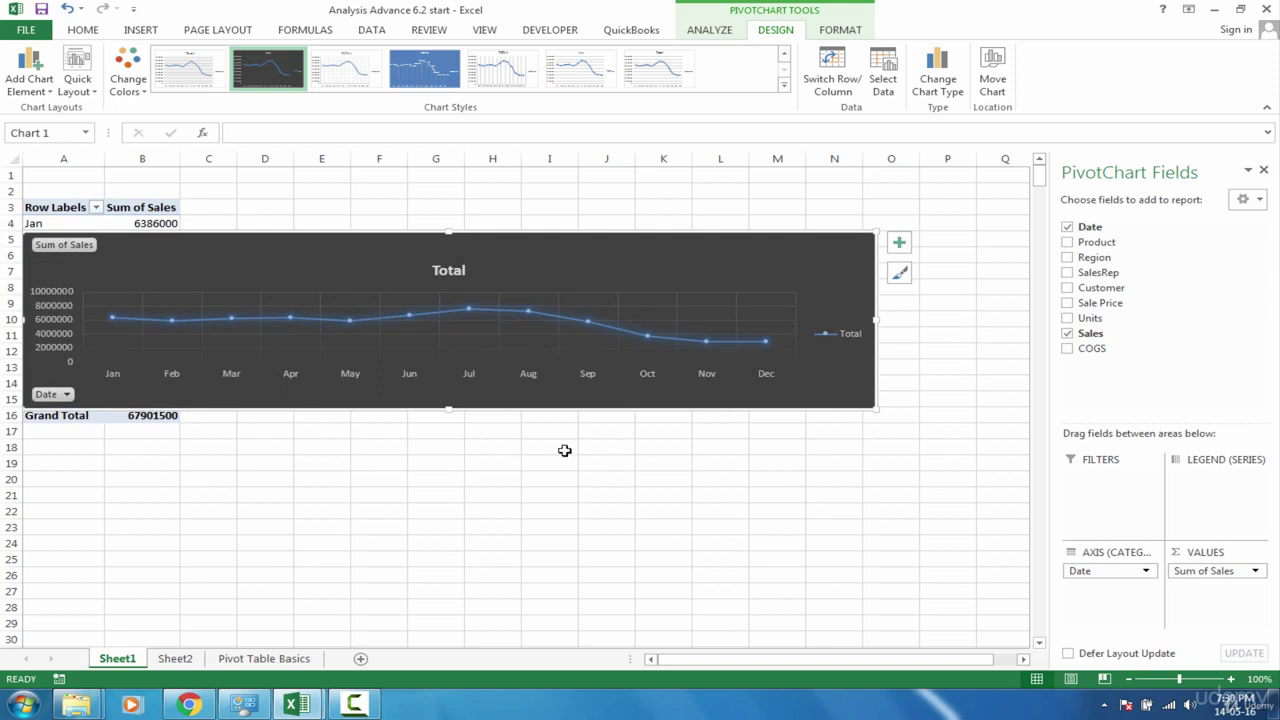
{"action": "left_click_drag", "start_coordinate": [448, 408], "coordinate": [449, 442]}
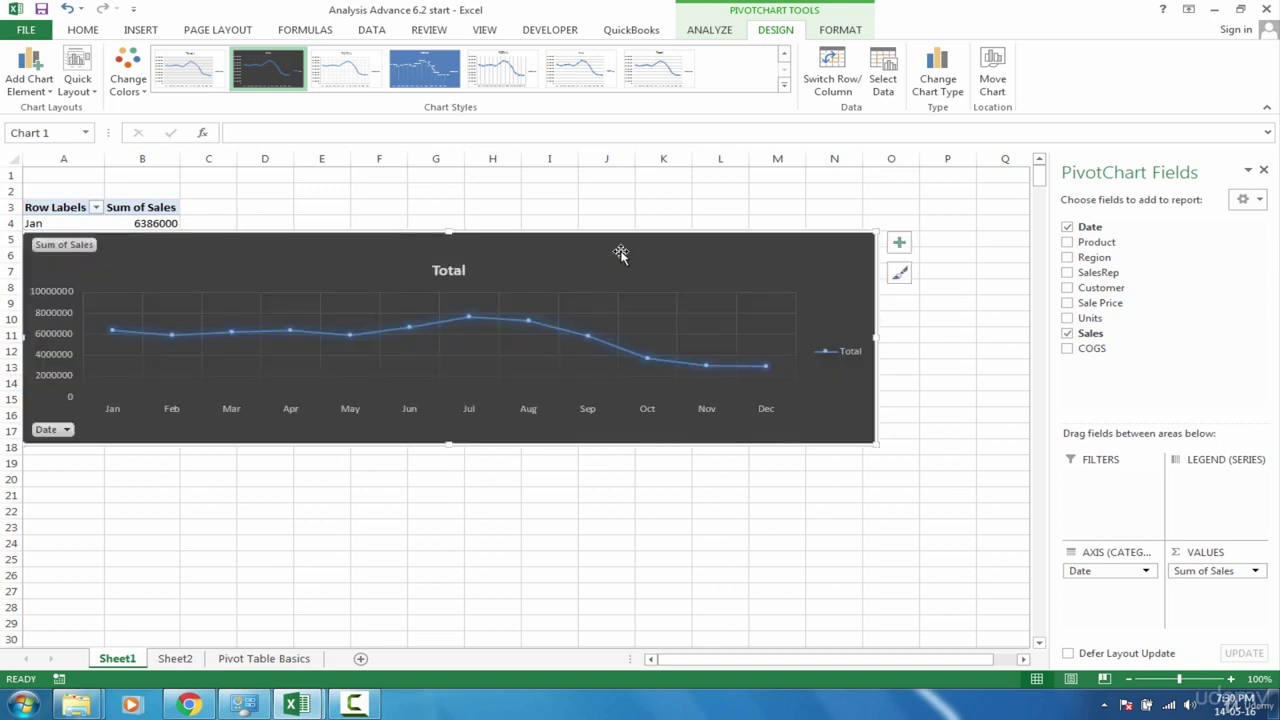
{"action": "left_click_drag", "start_coordinate": [617, 251], "coordinate": [720, 220]}
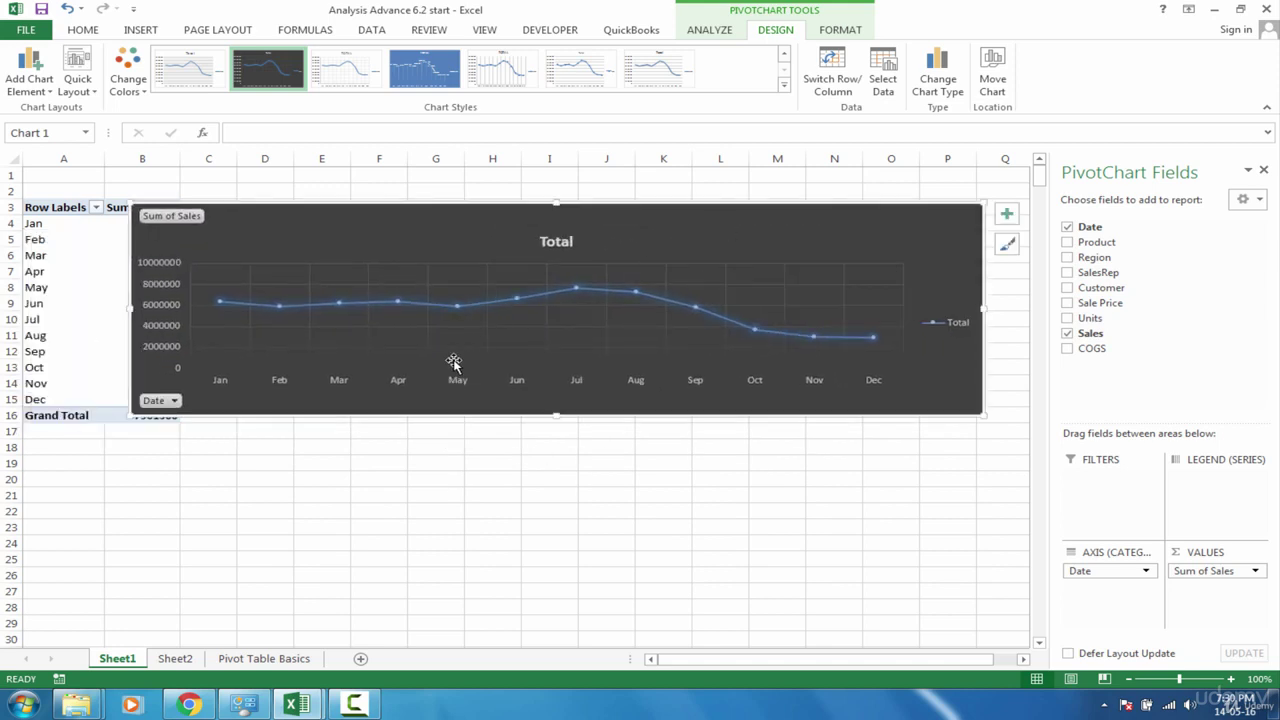
Change the line chart's title to "Sales Analysis By Month"
{"action": "left_click", "coordinate": [557, 242]}
{"action": "left_click_drag", "start_coordinate": [575, 242], "coordinate": [536, 242]}
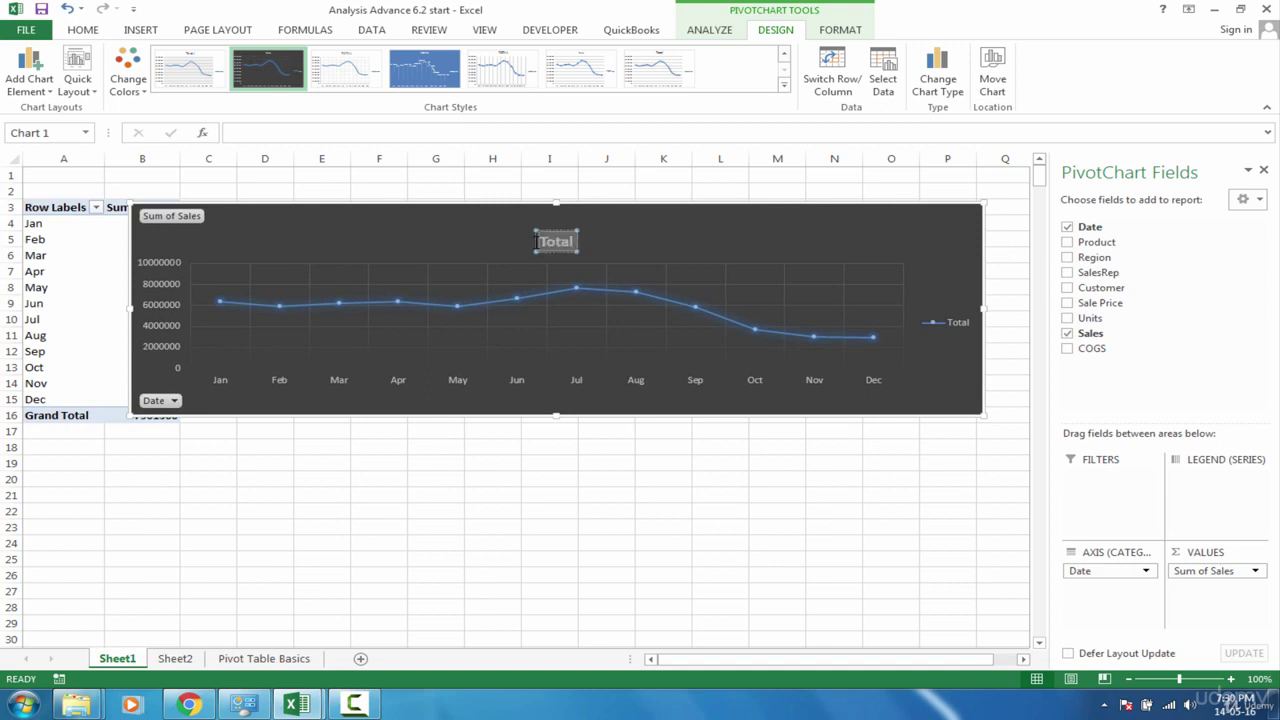
{"action": "type", "text": "Sales"}
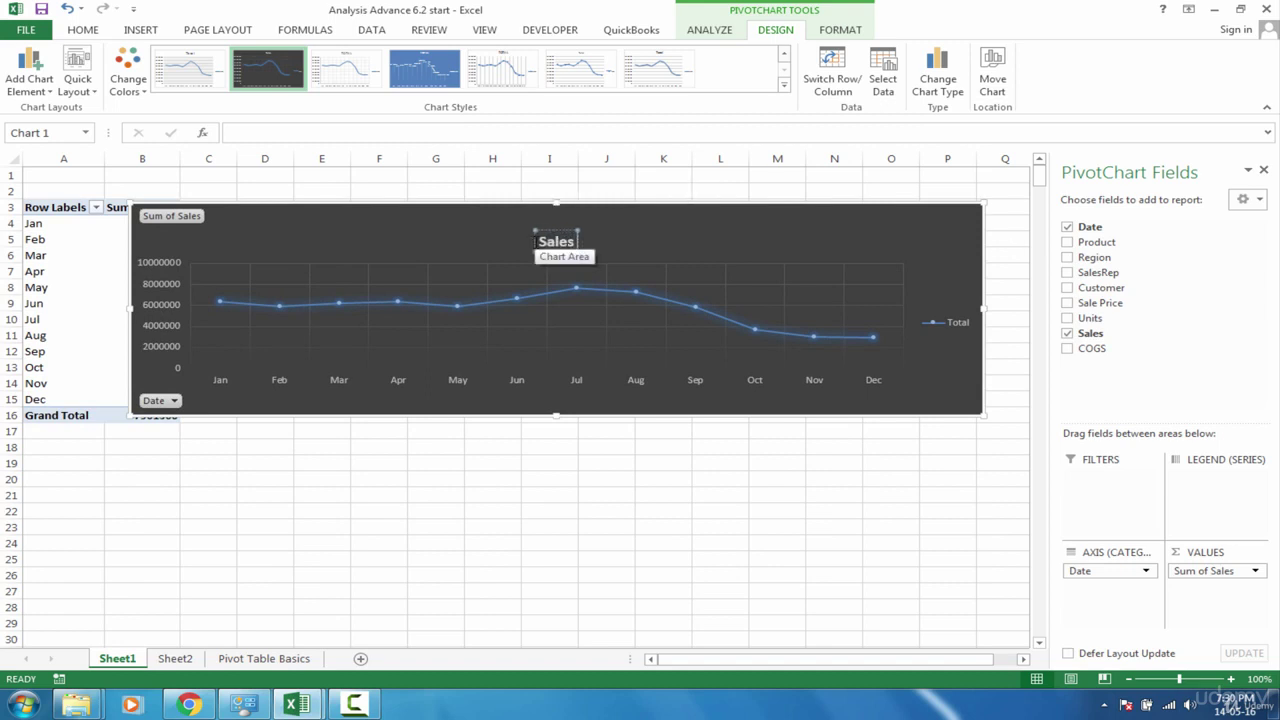
{"action": "type", "text": " Analysis B"}
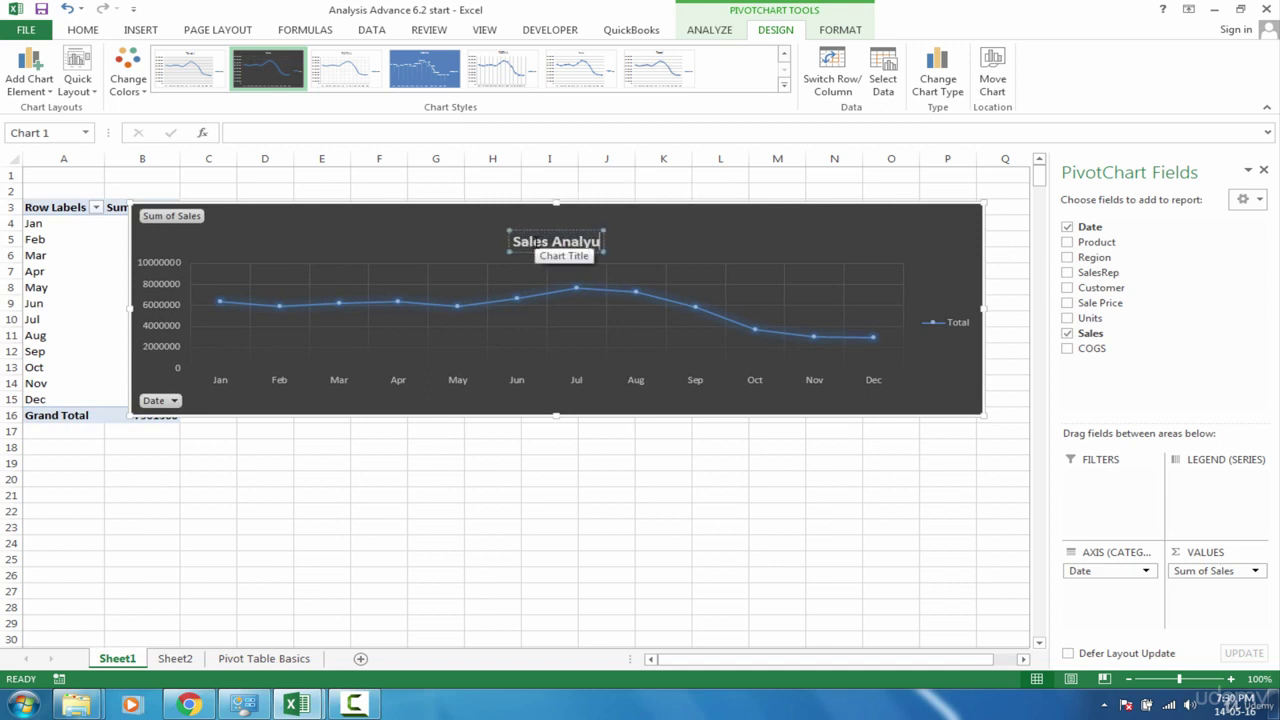
{"action": "type", "text": "y Month"}
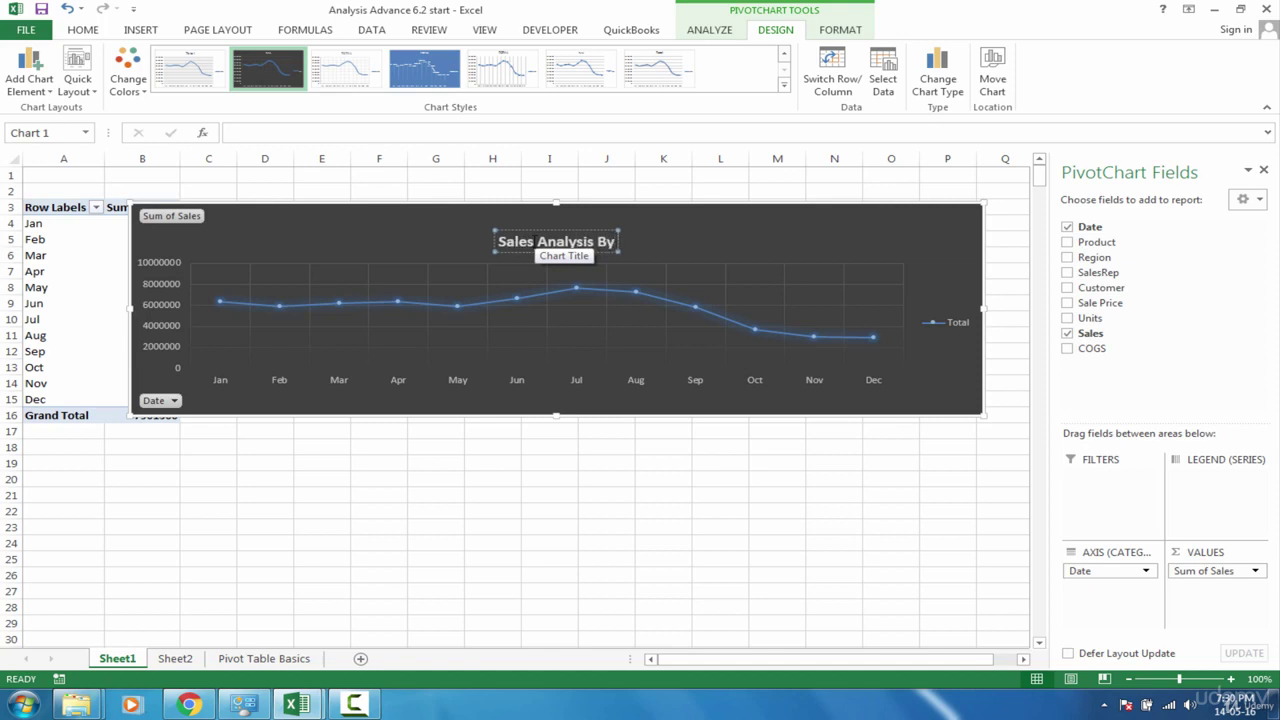
{"action": "left_click", "coordinate": [544, 505]}
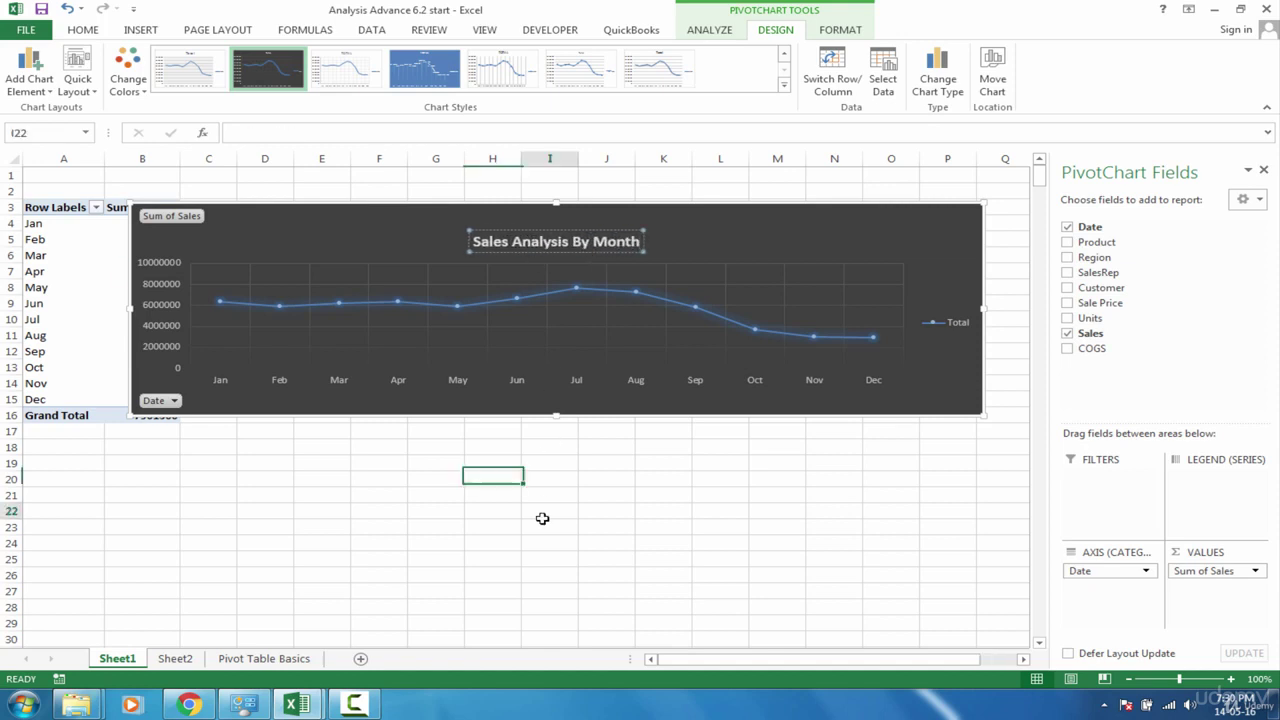
Insert a Pie PivotChart from the sales rep PivotTable on Sheet2
{"action": "left_click", "coordinate": [175, 659]}
{"action": "left_click_drag", "start_coordinate": [60, 207], "coordinate": [176, 318]}
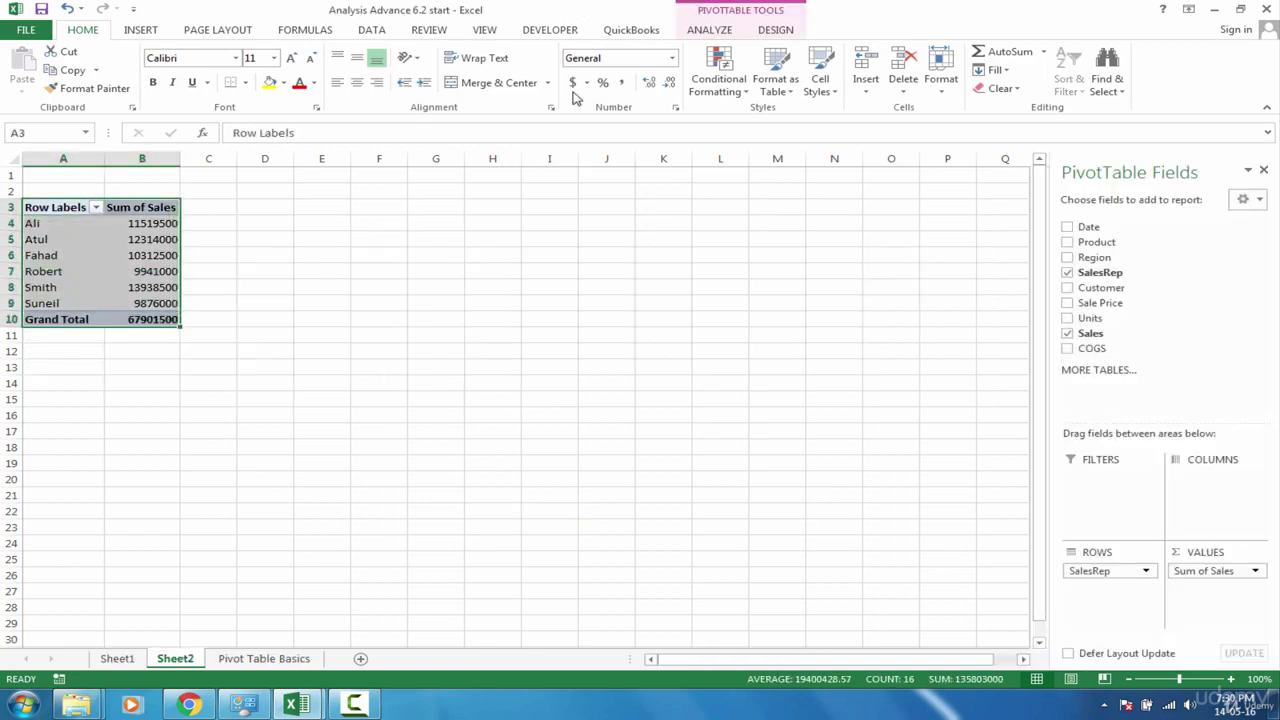
{"action": "left_click", "coordinate": [709, 30]}
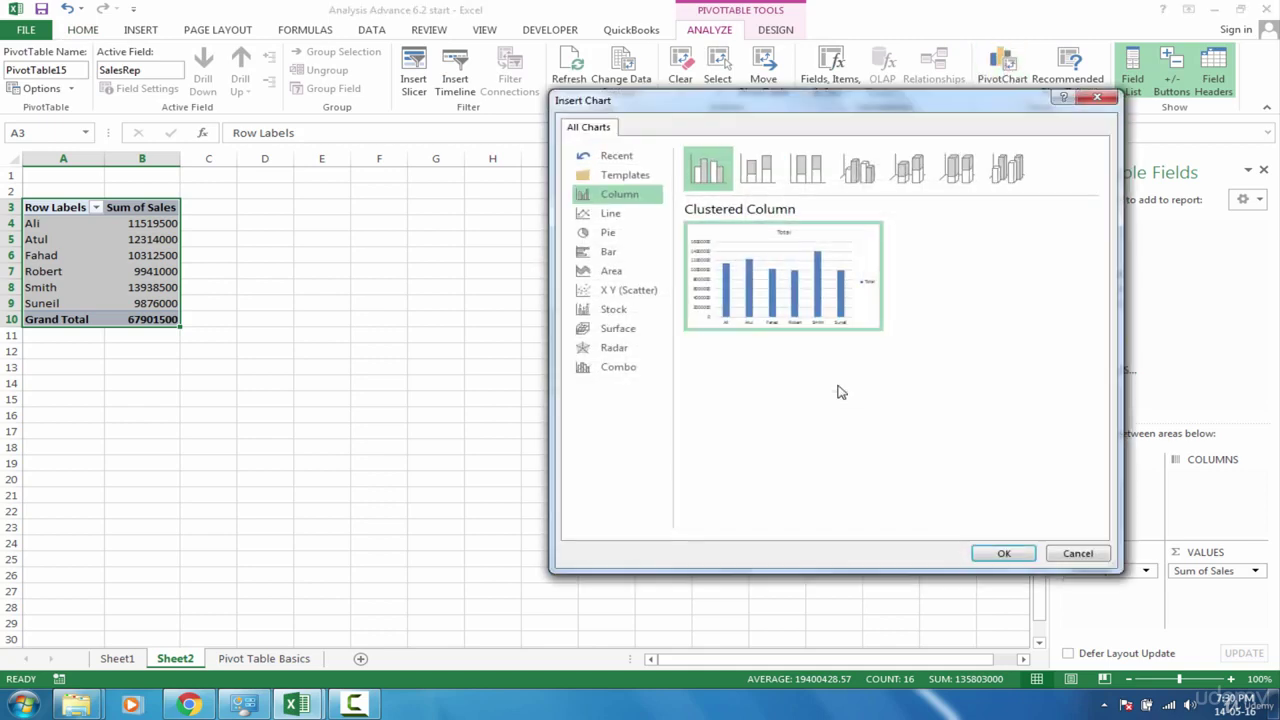
{"action": "left_click", "coordinate": [632, 237]}
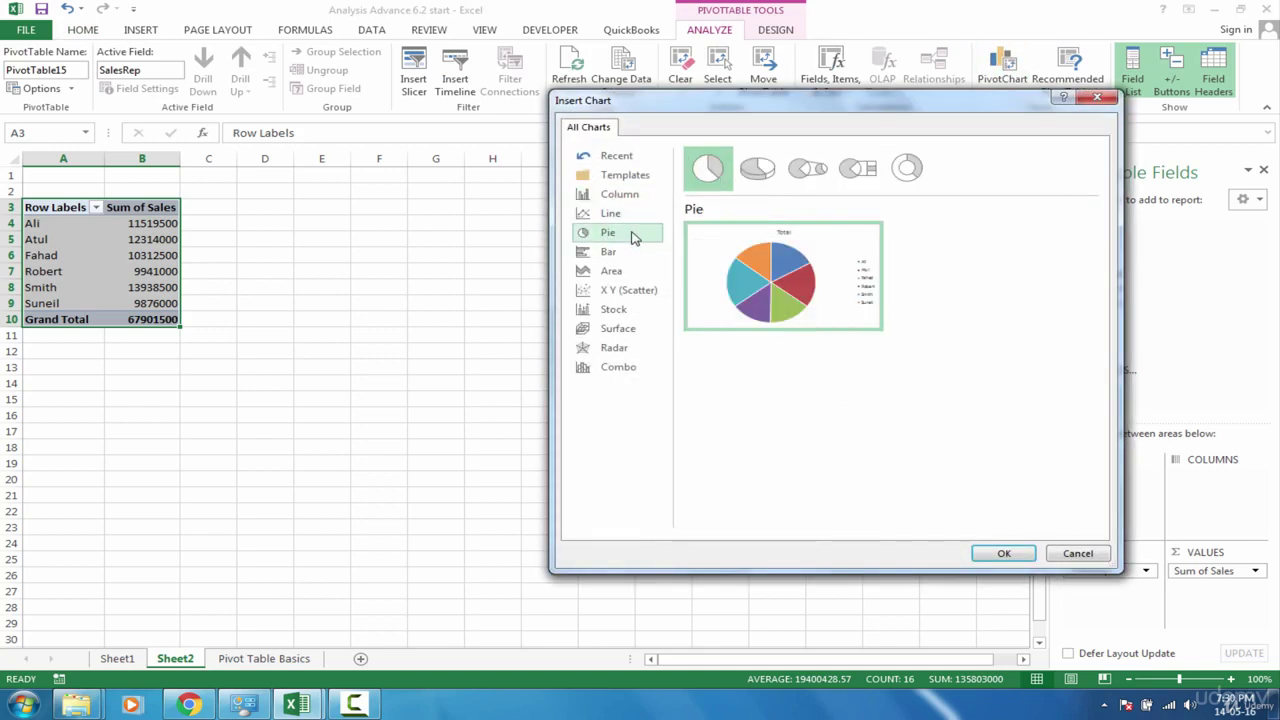
{"action": "left_click", "coordinate": [1004, 553]}
Apply the white chart style with bevelled slices and percentage labels to the pie chart, and enlarge it toward column C, row 7
{"action": "left_click", "coordinate": [779, 36]}
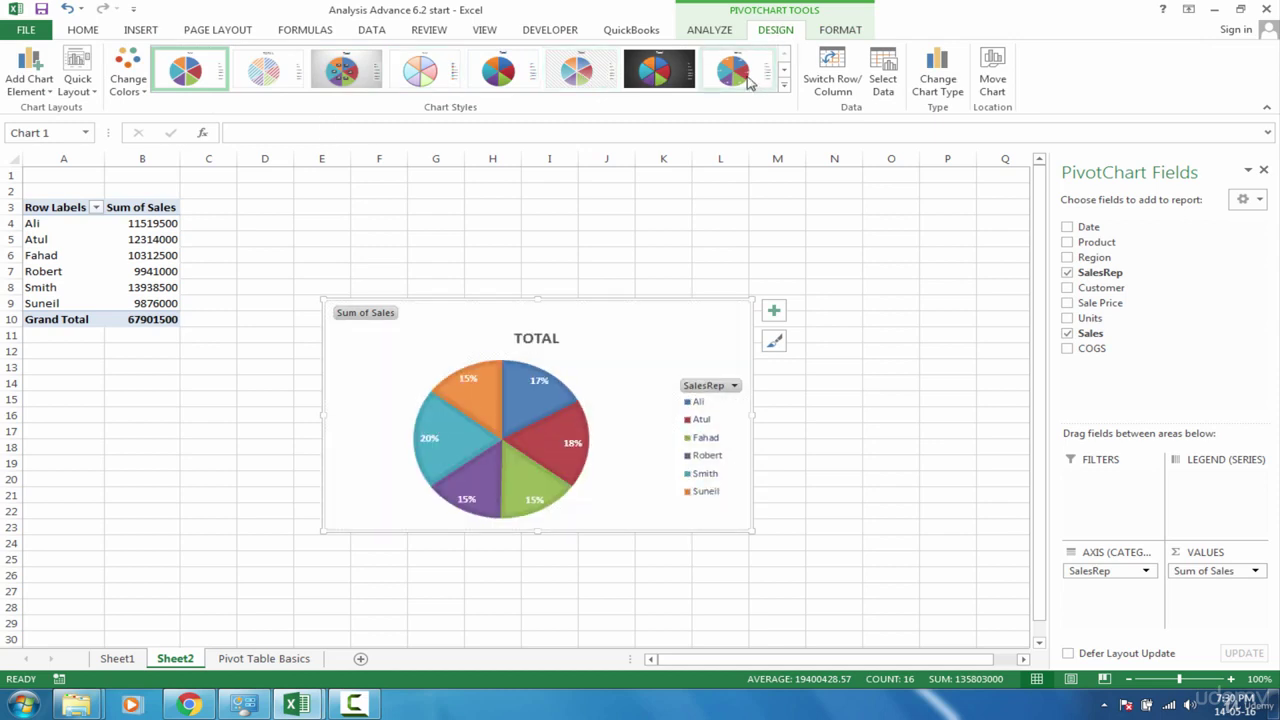
{"action": "left_click", "coordinate": [786, 88]}
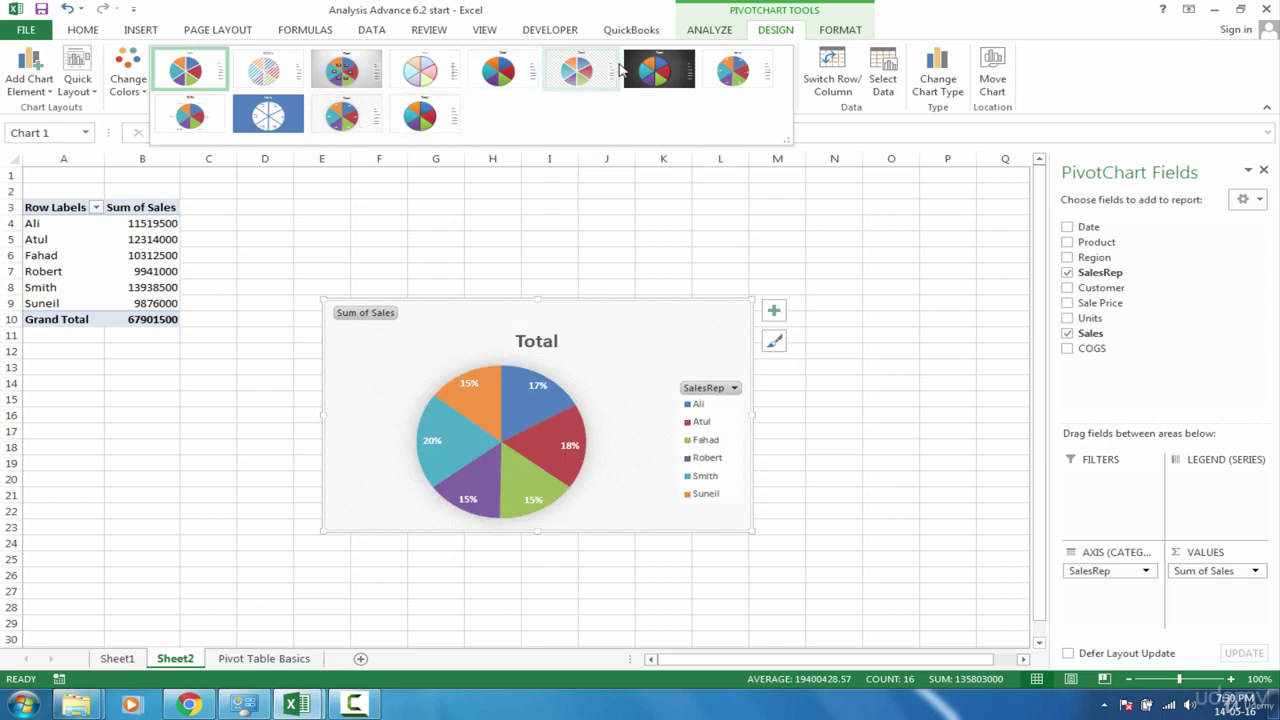
{"action": "left_click", "coordinate": [732, 70]}
{"action": "left_click_drag", "start_coordinate": [225, 281], "coordinate": [221, 273]}
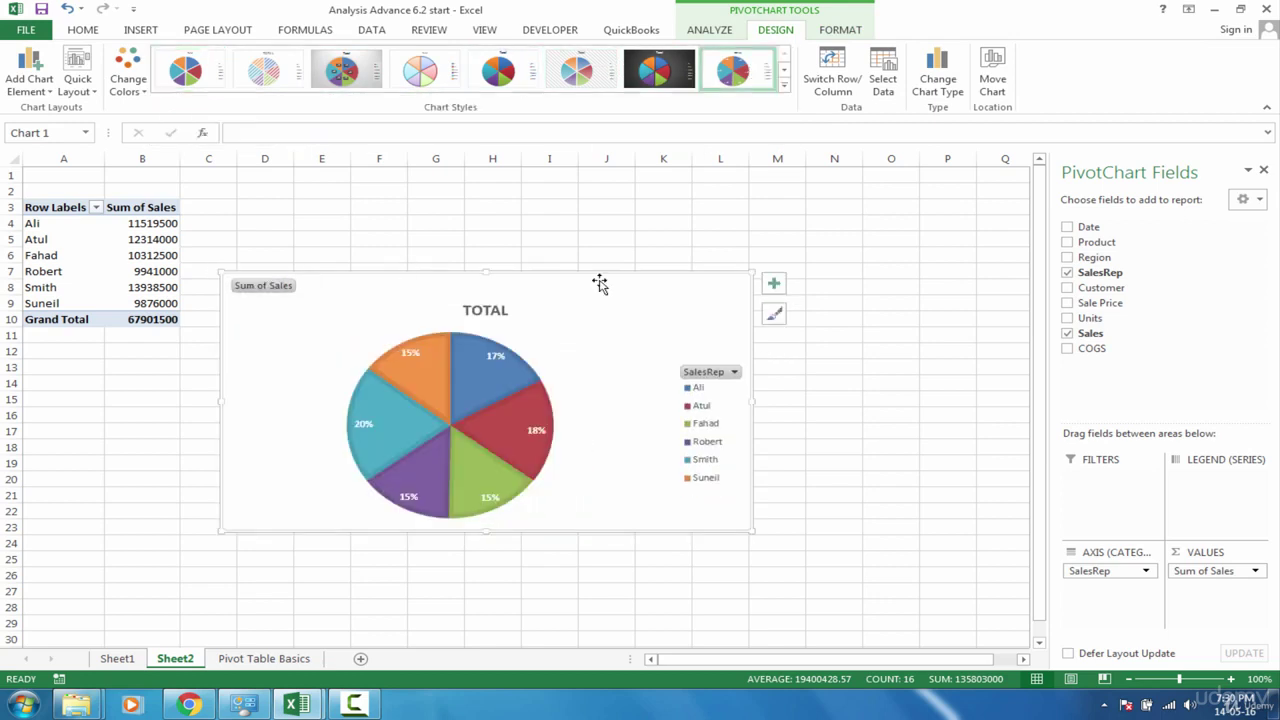
Change the sales rep pie chart's title to "ANAYSIS BY SALES REP"
{"action": "left_click", "coordinate": [498, 310]}
{"action": "left_click_drag", "start_coordinate": [510, 310], "coordinate": [465, 311]}
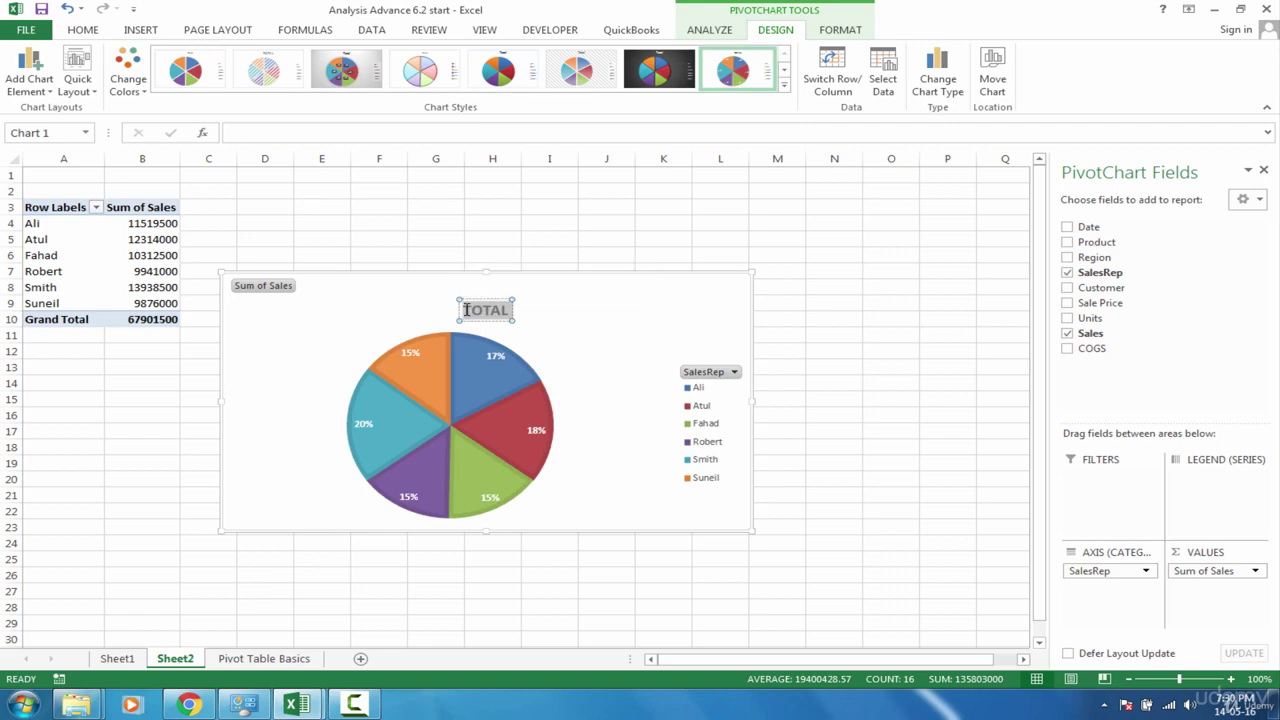
{"action": "type", "text": "ANAYSIS"}
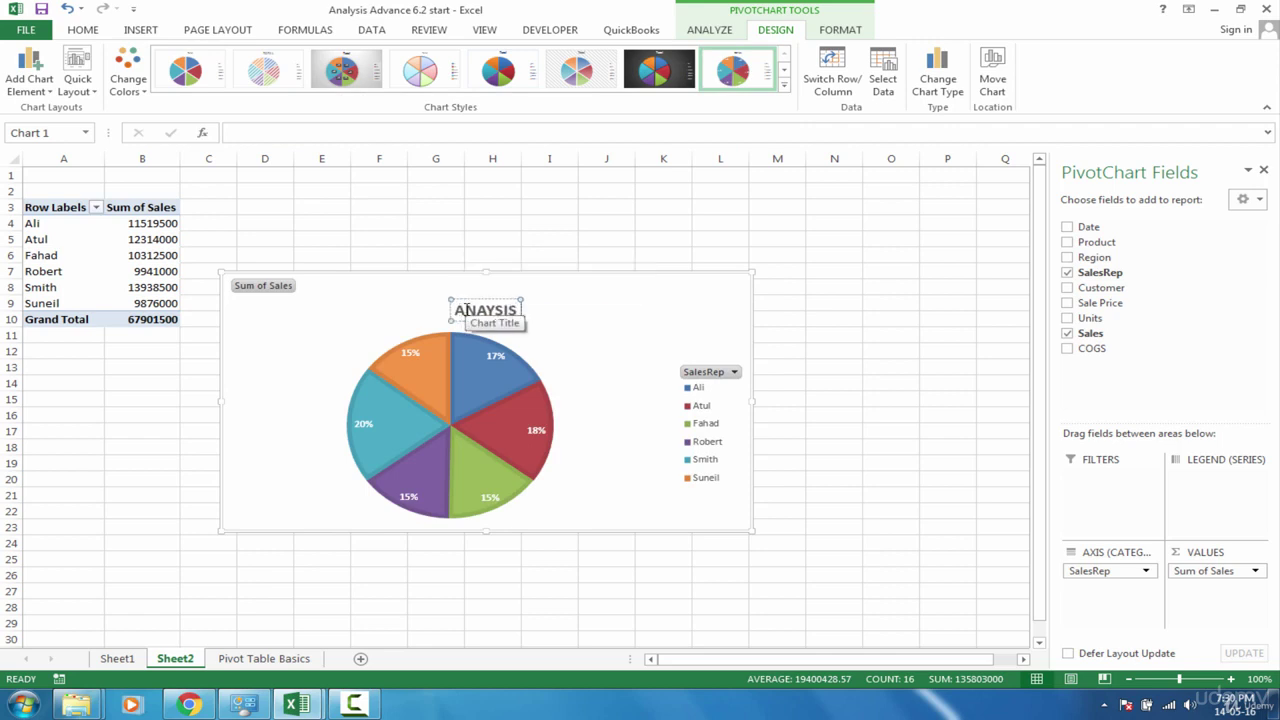
{"action": "type", "text": " BY S"}
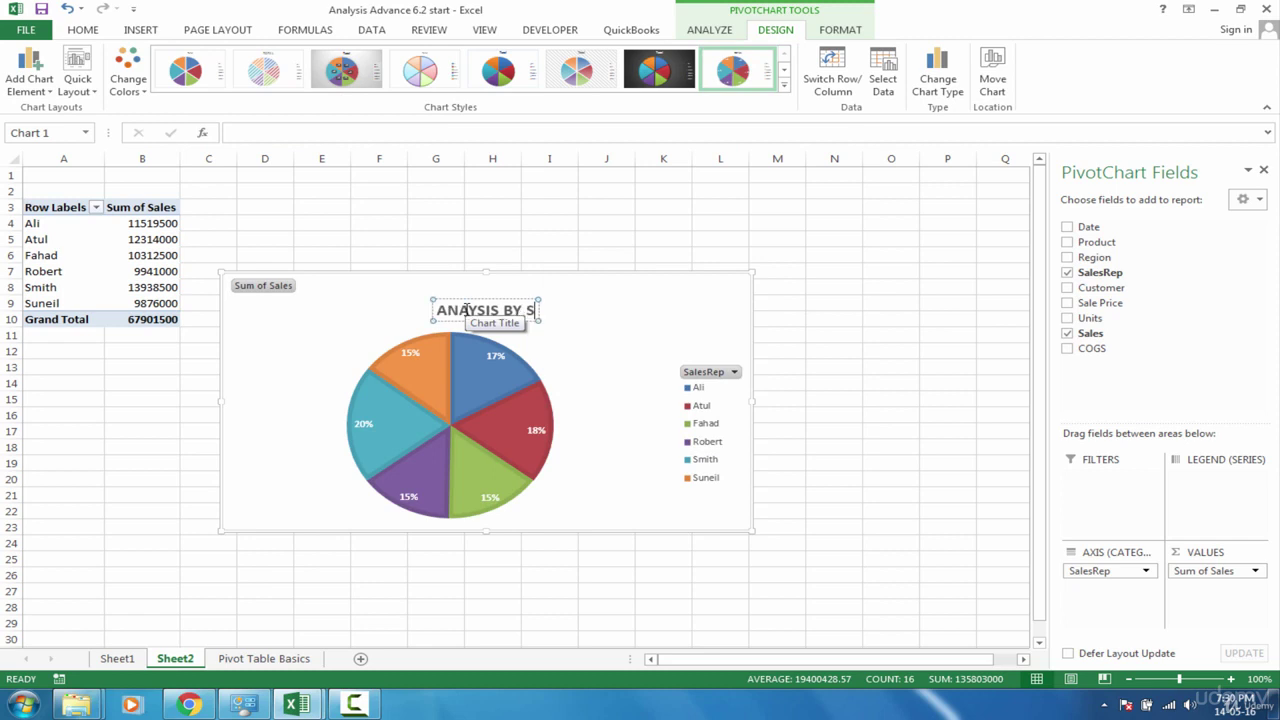
{"action": "type", "text": "ALES REP"}
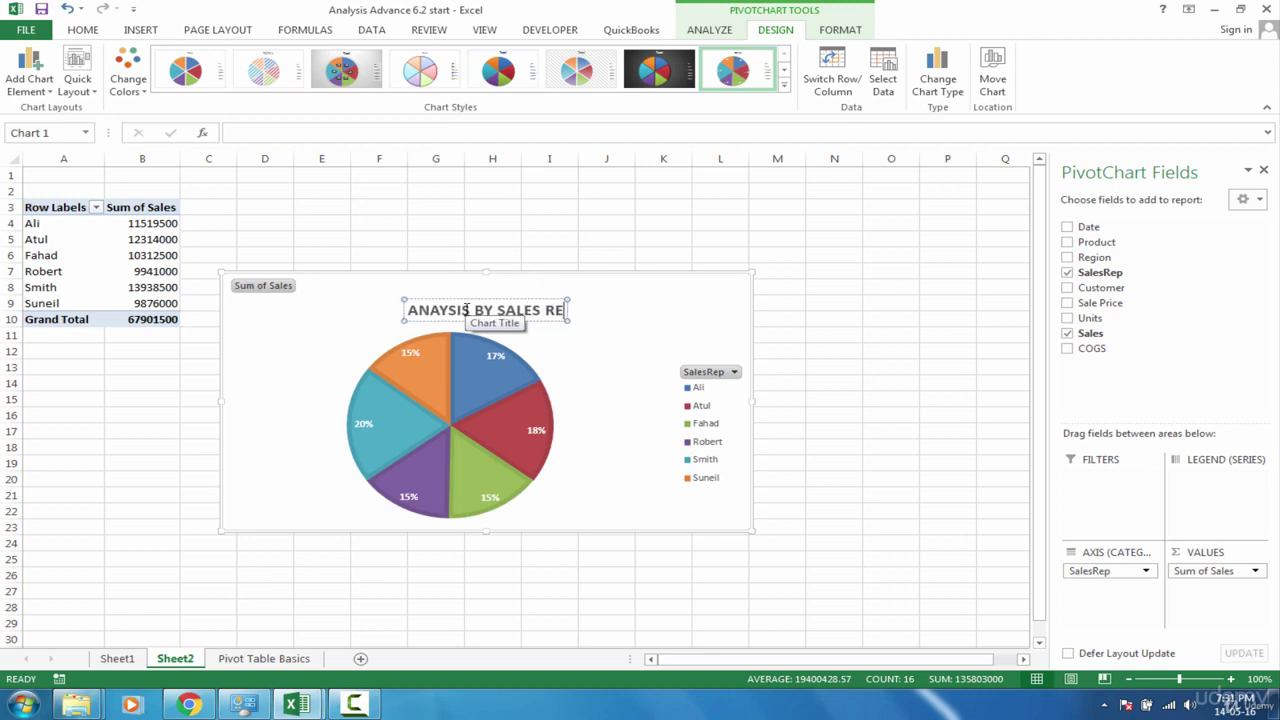
{"action": "left_click", "coordinate": [837, 356]}
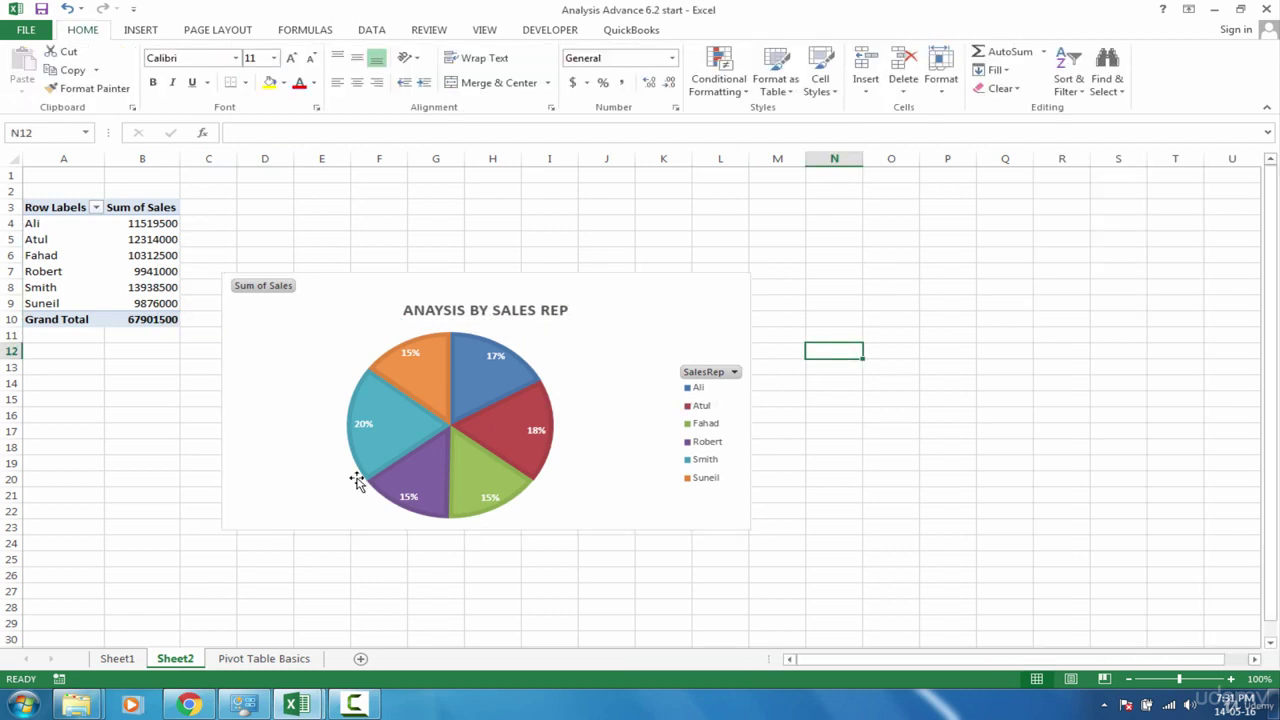
Create a PivotTable on a new sheet from the Pivot Table Basics data, with Product as rows and Sum of Sales as values
{"action": "left_click", "coordinate": [250, 666]}
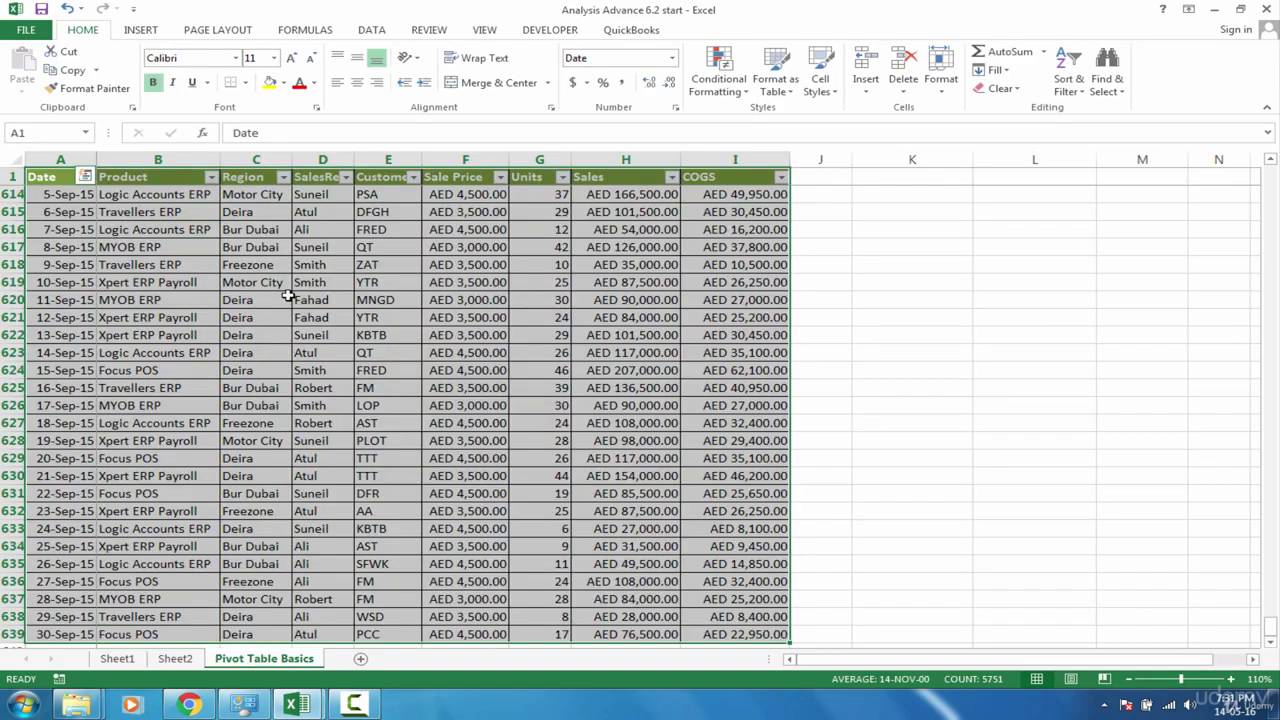
{"action": "key", "text": "alt"}
{"action": "key", "text": "n"}
{"action": "key", "text": "v"}
{"action": "key", "text": "Return"}
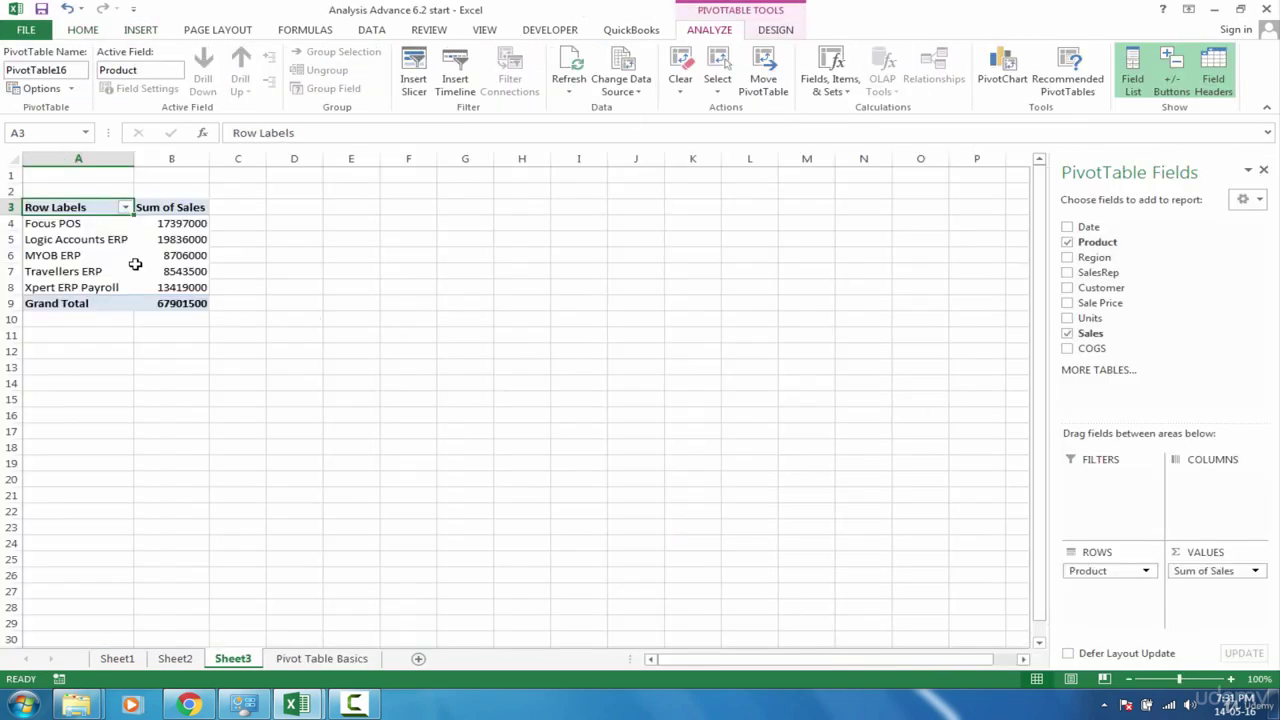
{"action": "left_click_drag", "start_coordinate": [72, 224], "coordinate": [80, 287]}
{"action": "left_click", "coordinate": [183, 224]}
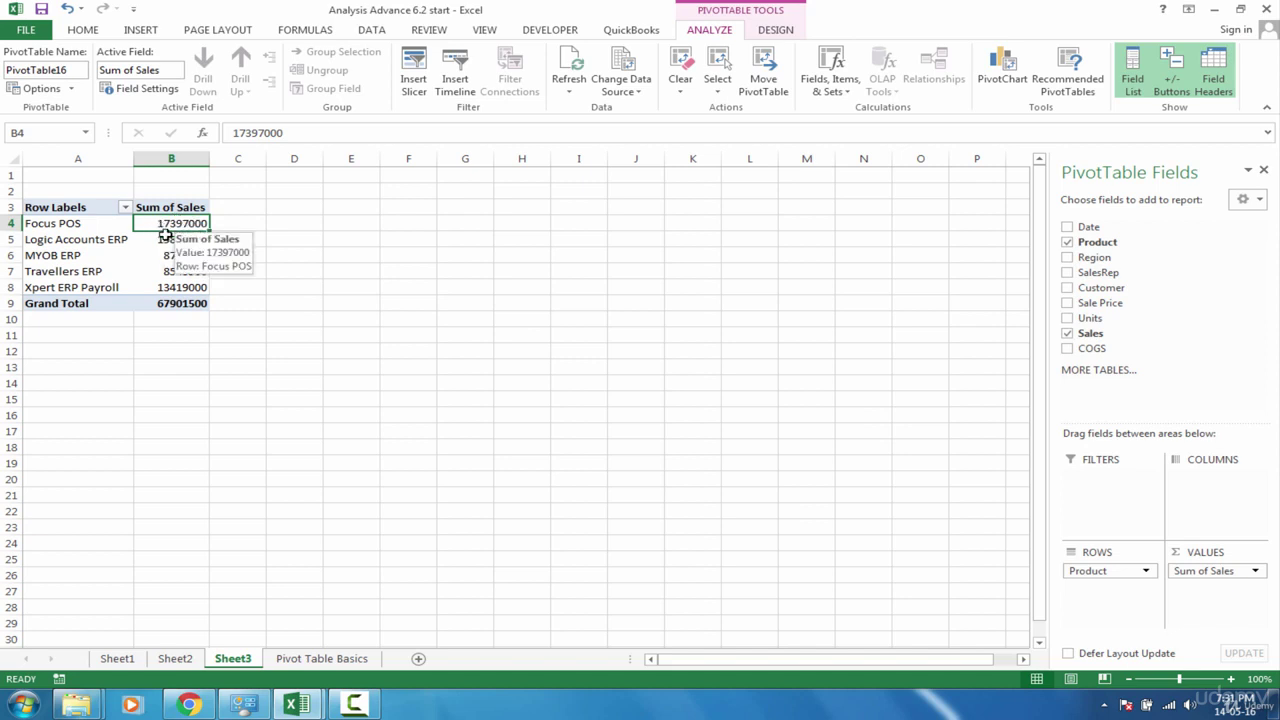
{"action": "left_click", "coordinate": [170, 240]}
{"action": "left_click", "coordinate": [103, 243]}
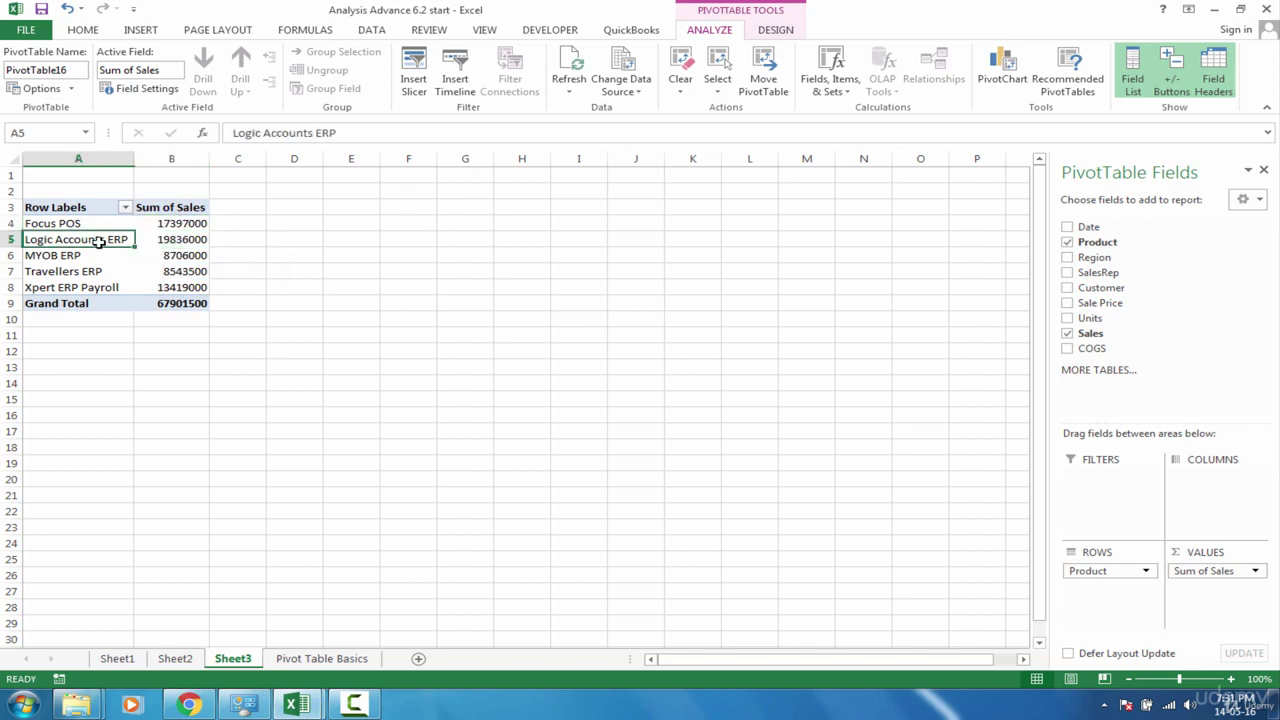
Show the product PivotTable's Sum of Sales values as % of Grand Total through the value field settings
{"action": "left_click", "coordinate": [148, 241]}
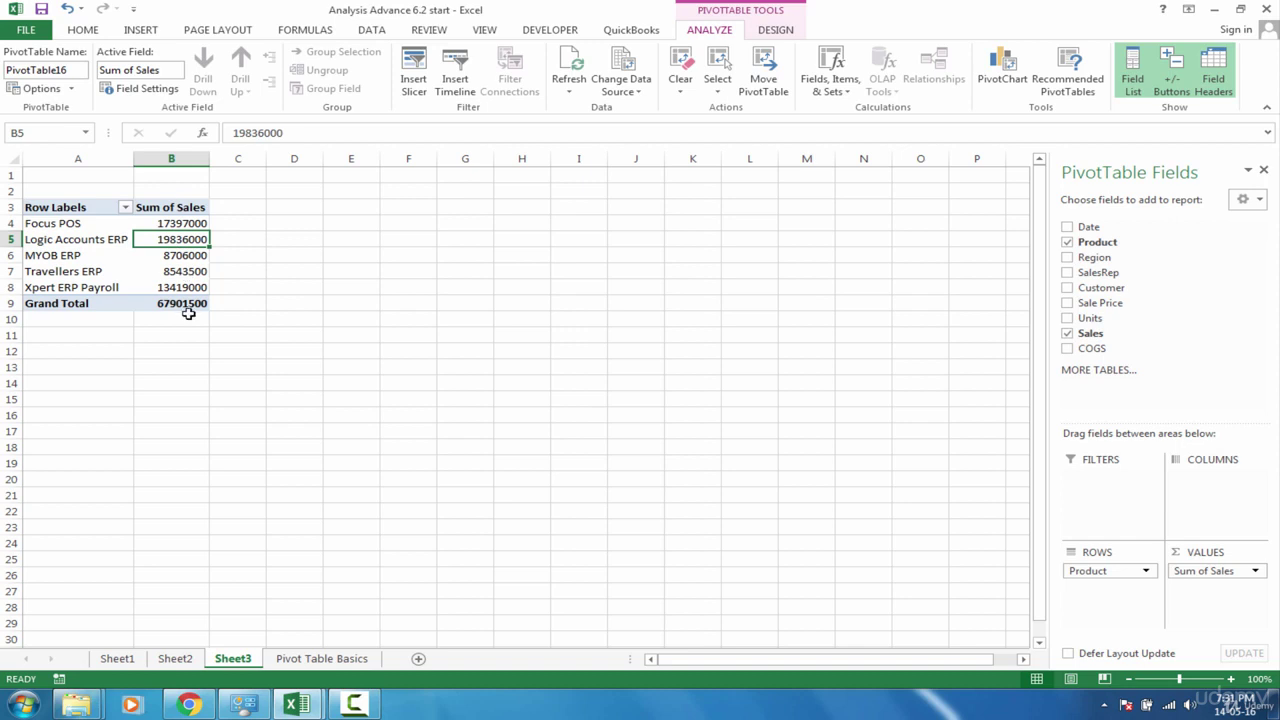
{"action": "right_click", "coordinate": [170, 240]}
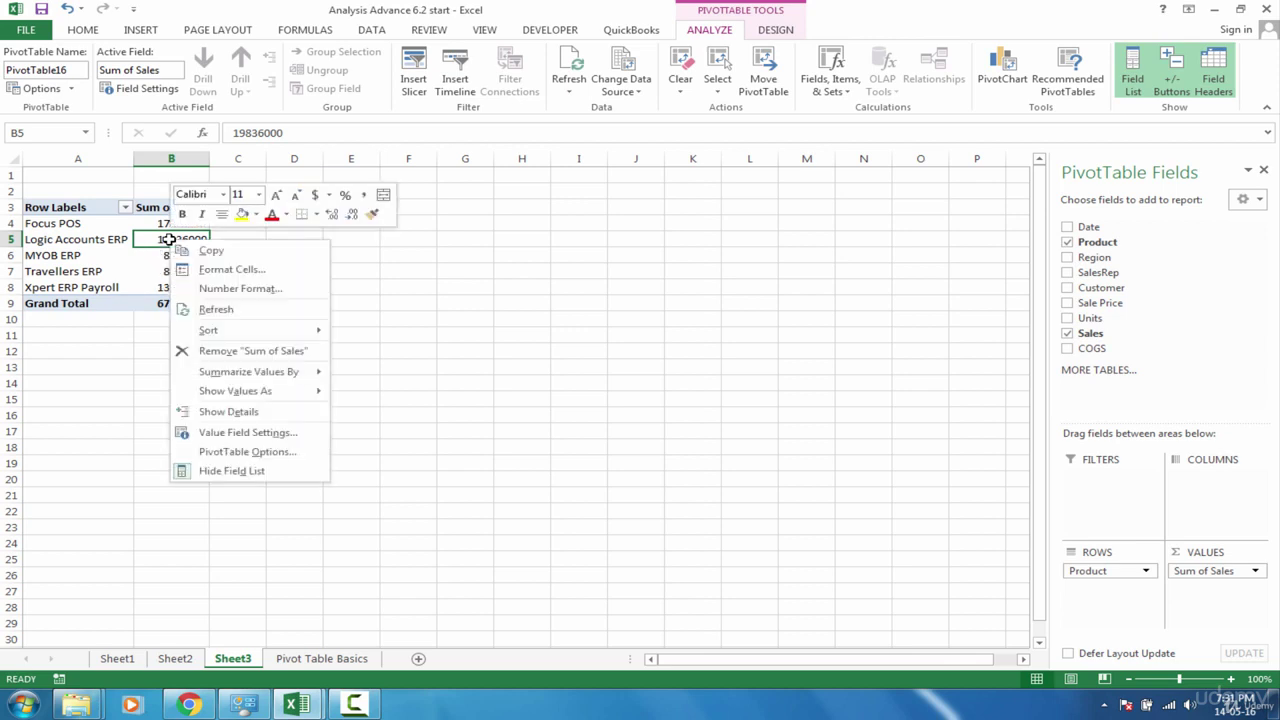
{"action": "left_click", "coordinate": [241, 434]}
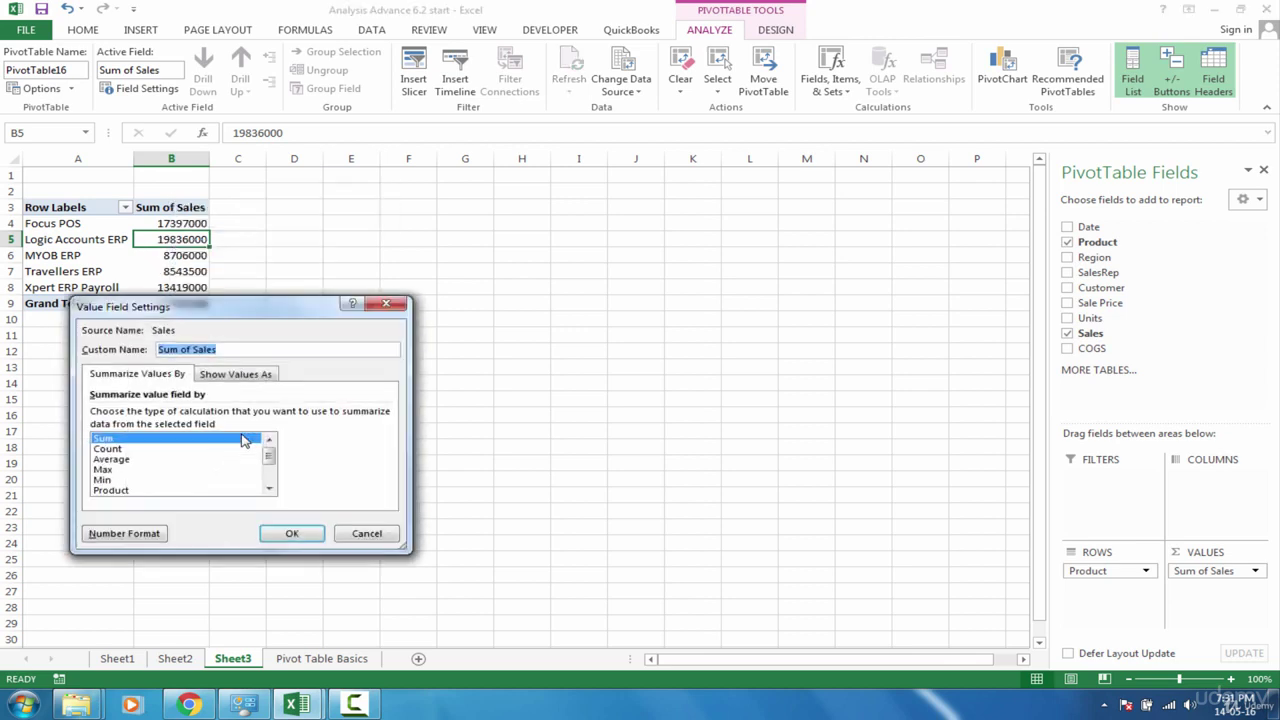
{"action": "left_click", "coordinate": [241, 378]}
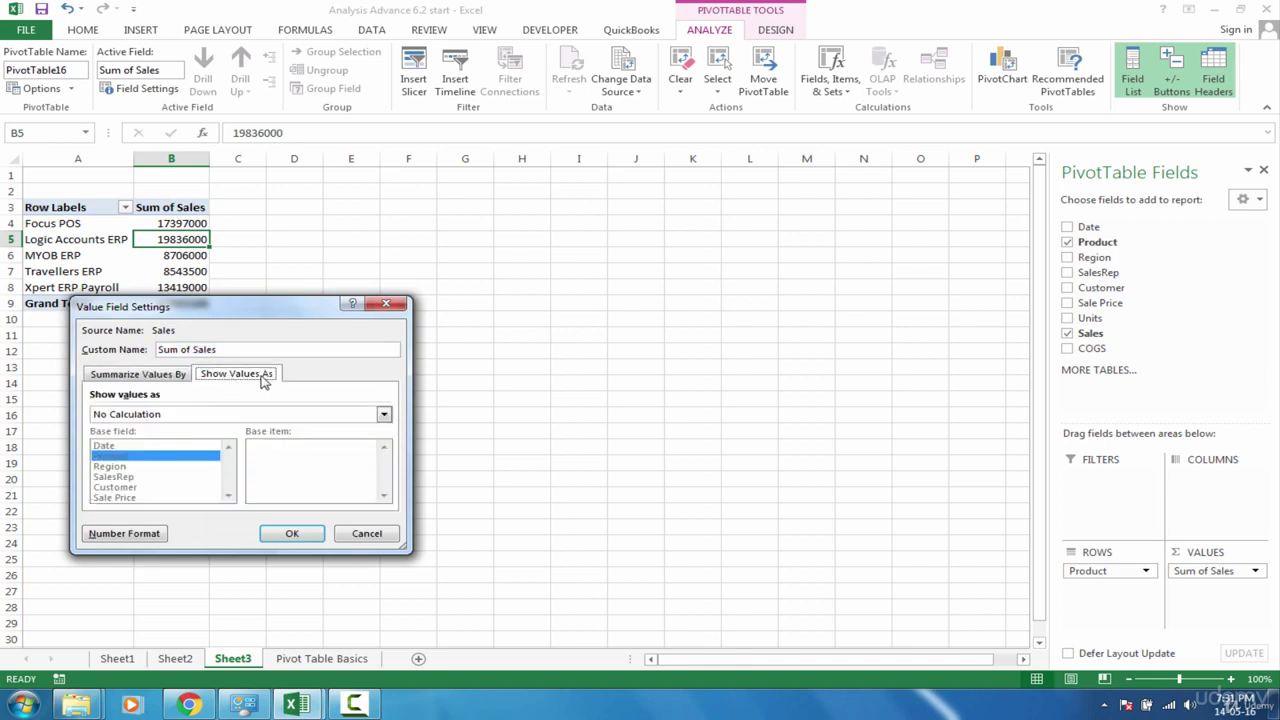
{"action": "left_click", "coordinate": [326, 414]}
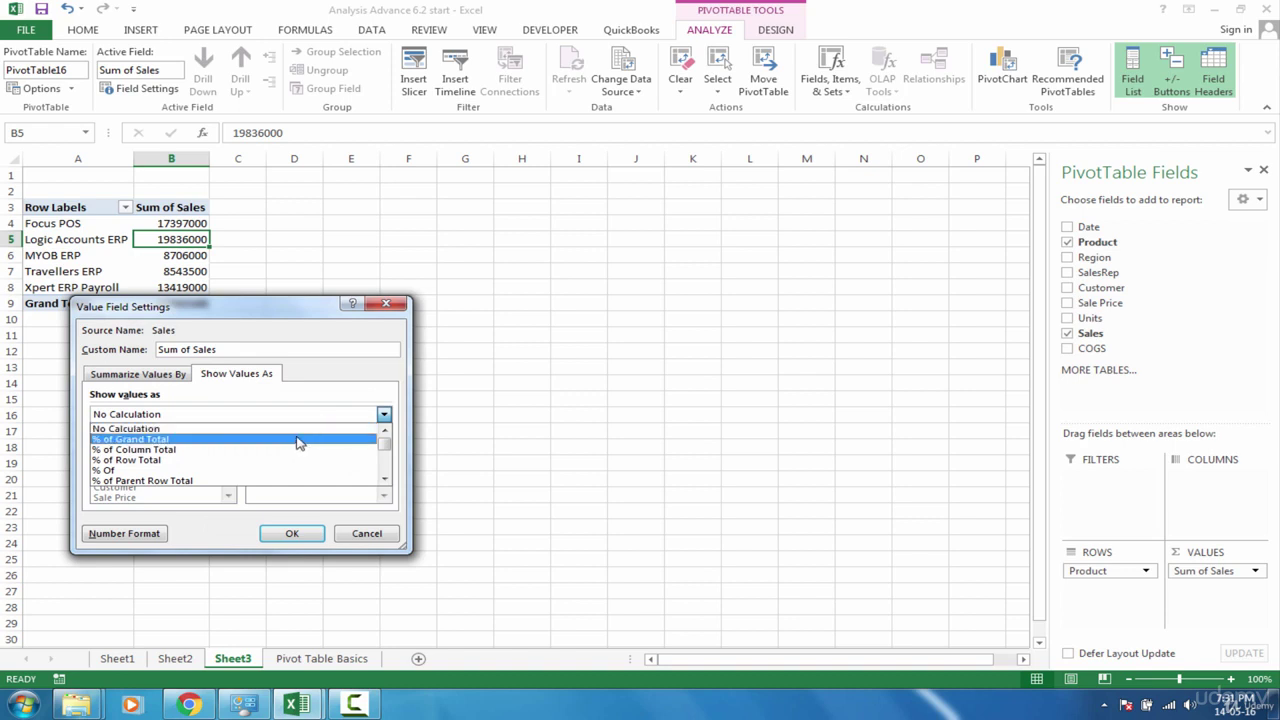
{"action": "left_click", "coordinate": [298, 441]}
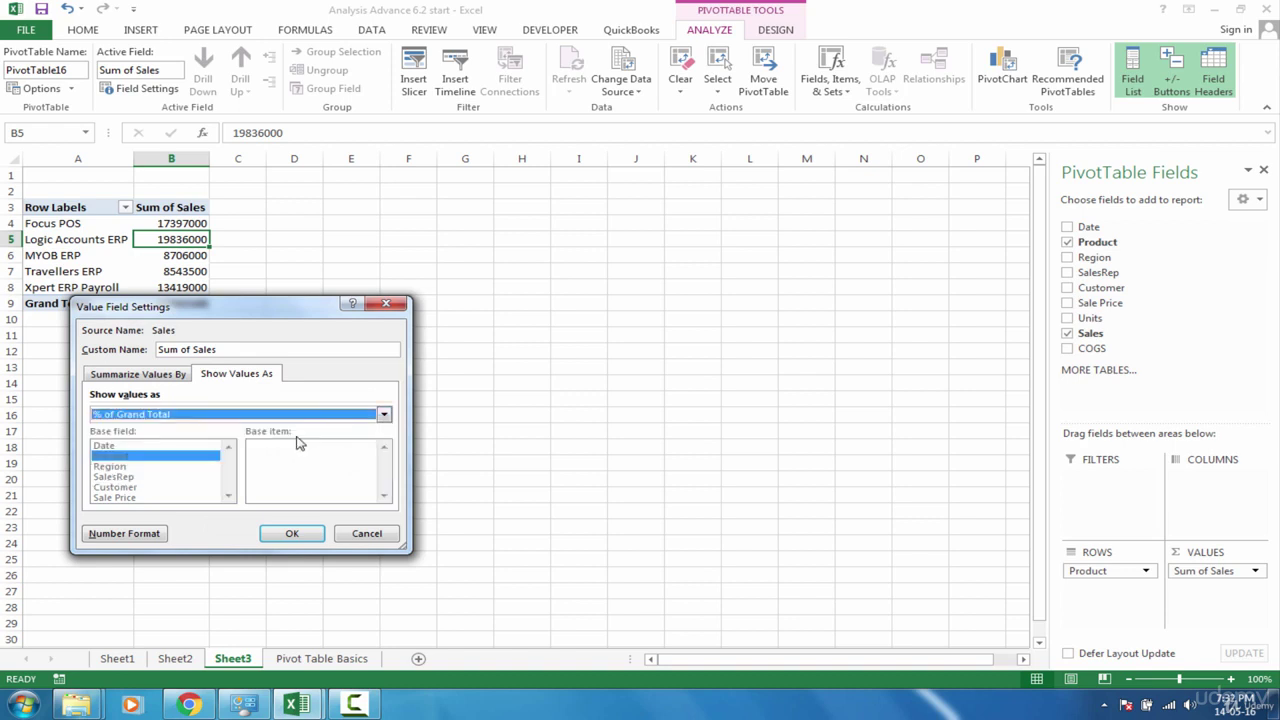
{"action": "left_click", "coordinate": [293, 534]}
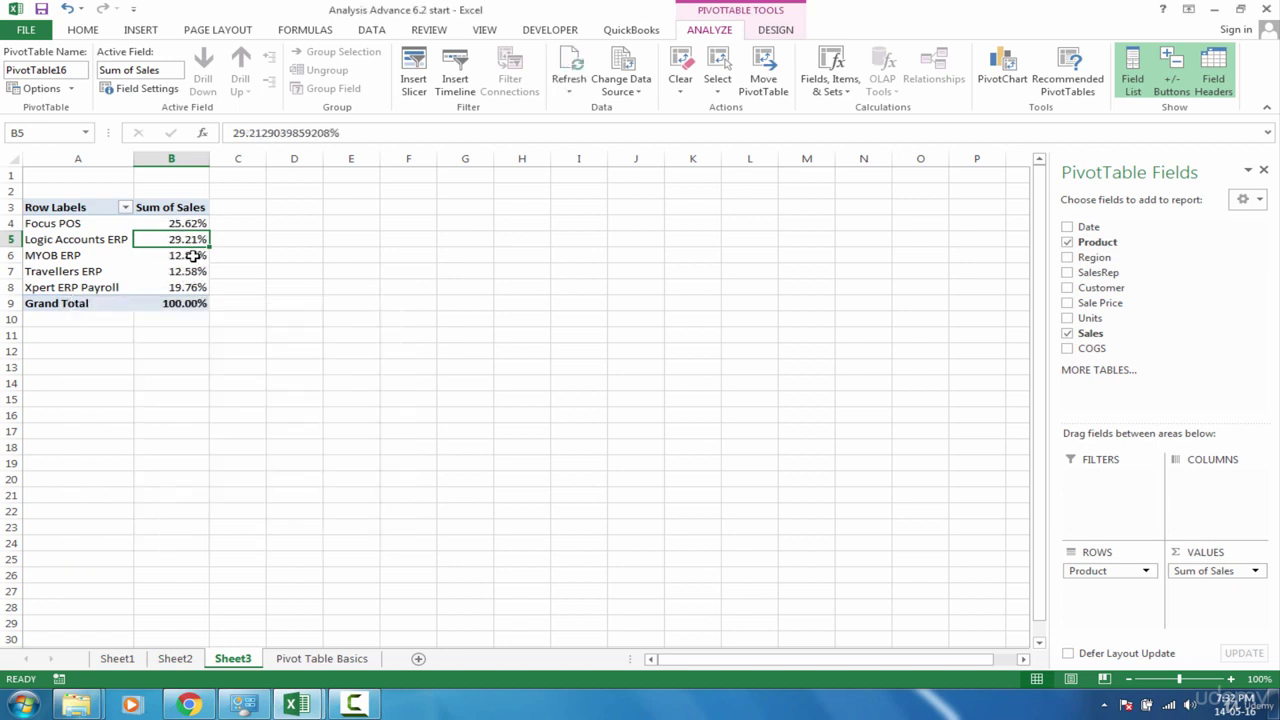
Insert a Pie PivotChart from the product PivotTable on Sheet3
{"action": "left_click", "coordinate": [90, 242]}
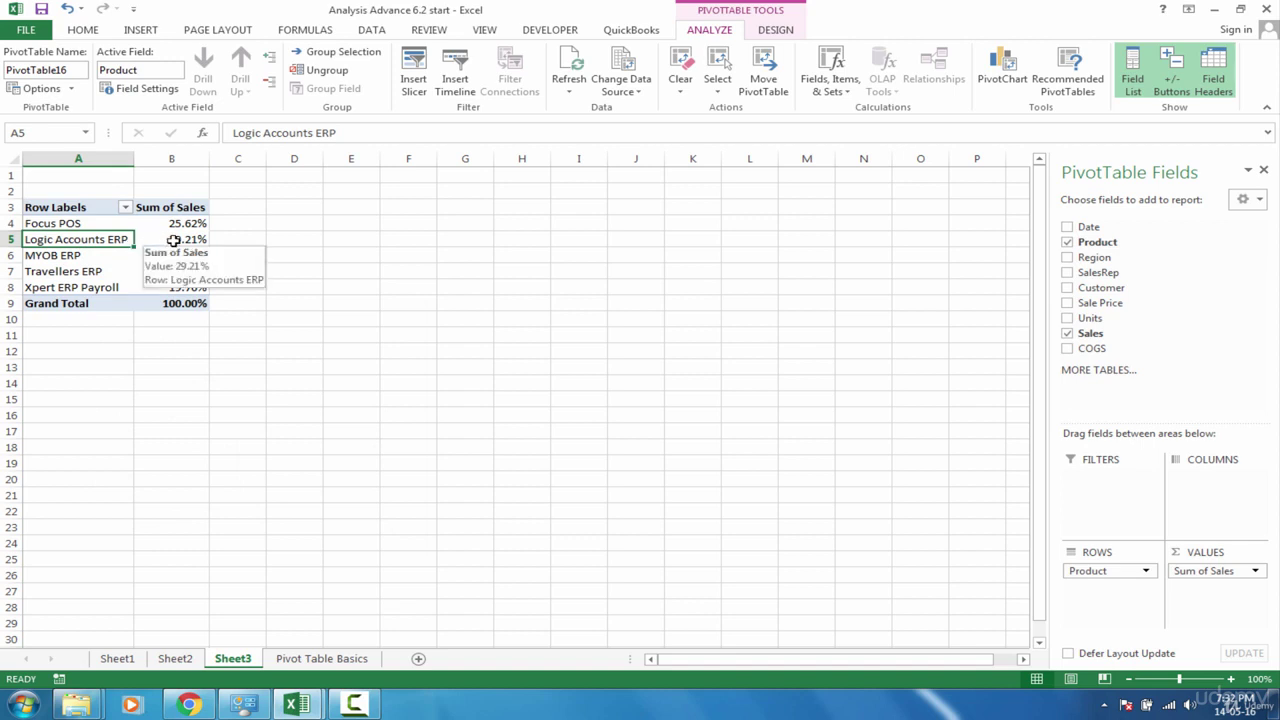
{"action": "left_click", "coordinate": [178, 241]}
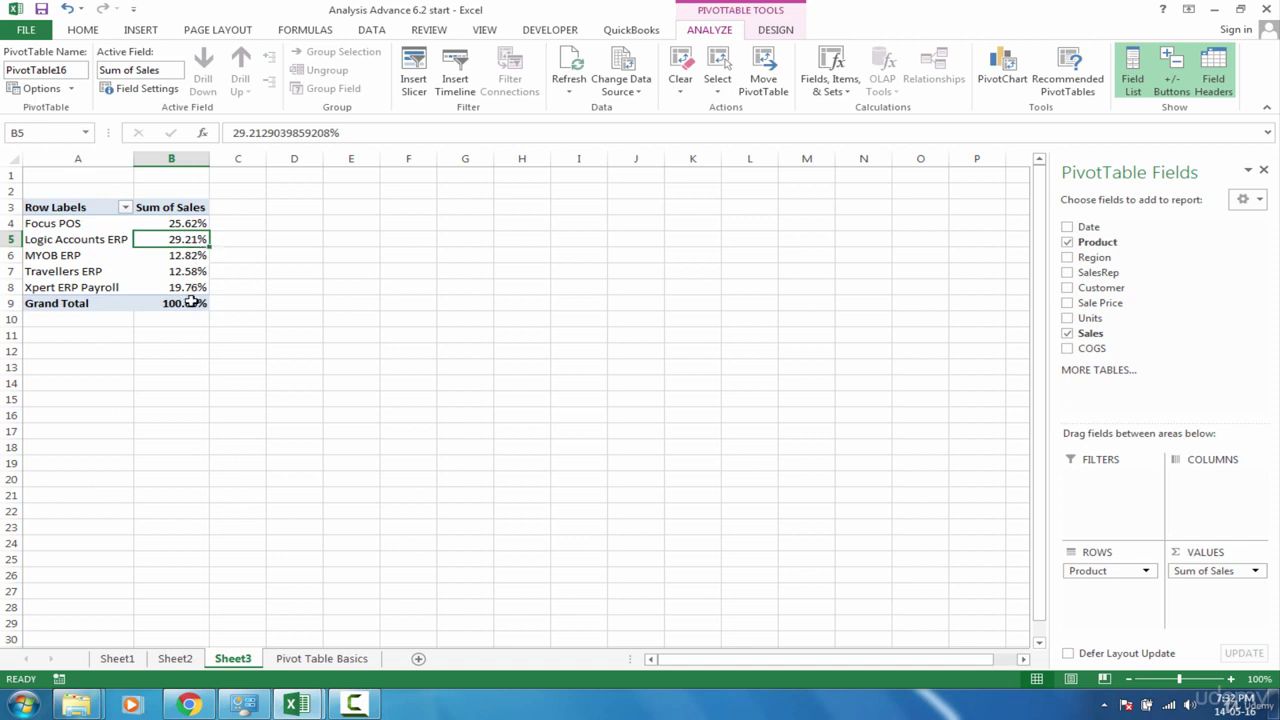
{"action": "mouse_move", "coordinate": [191, 302]}
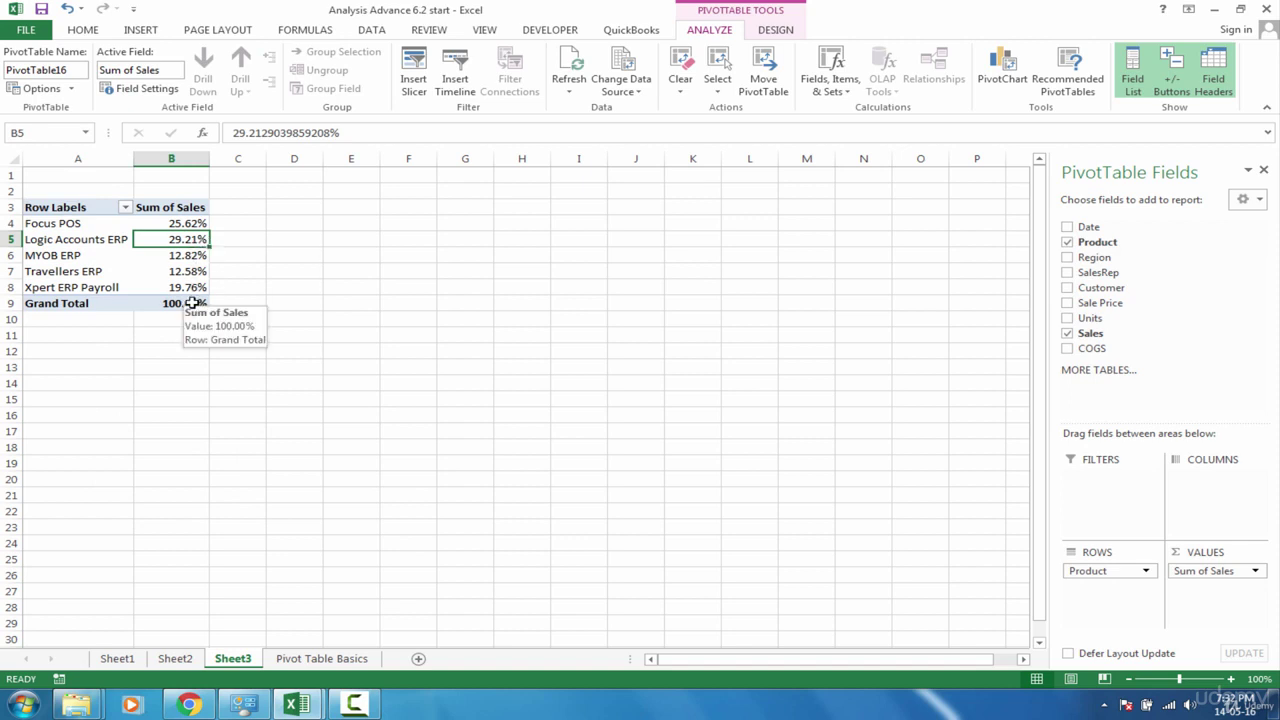
{"action": "left_click_drag", "start_coordinate": [78, 206], "coordinate": [193, 307]}
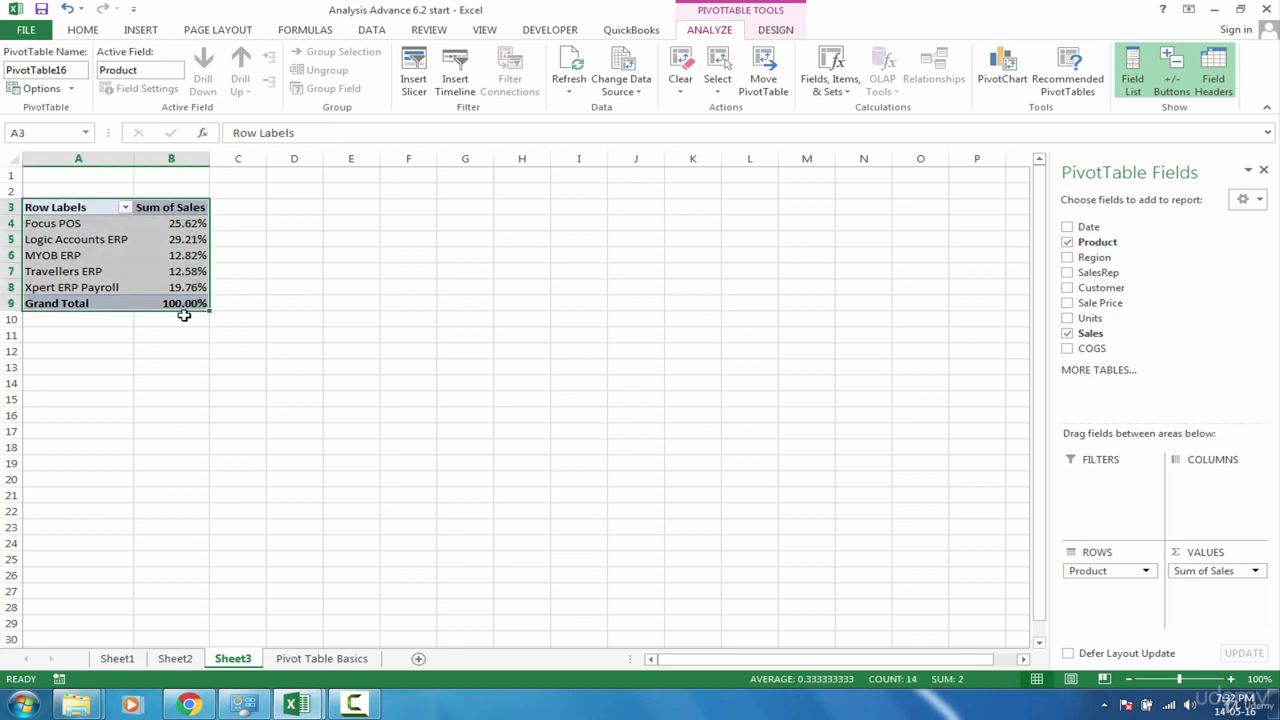
{"action": "left_click", "coordinate": [1000, 72]}
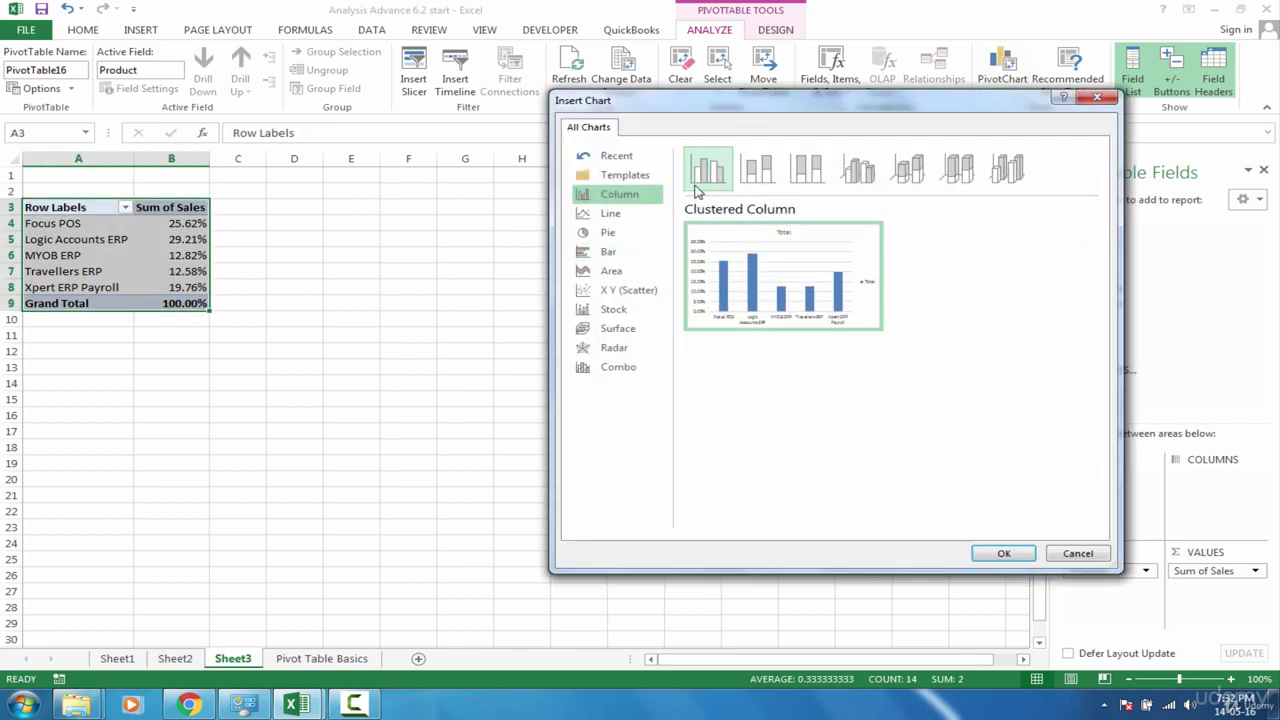
{"action": "left_click", "coordinate": [626, 233]}
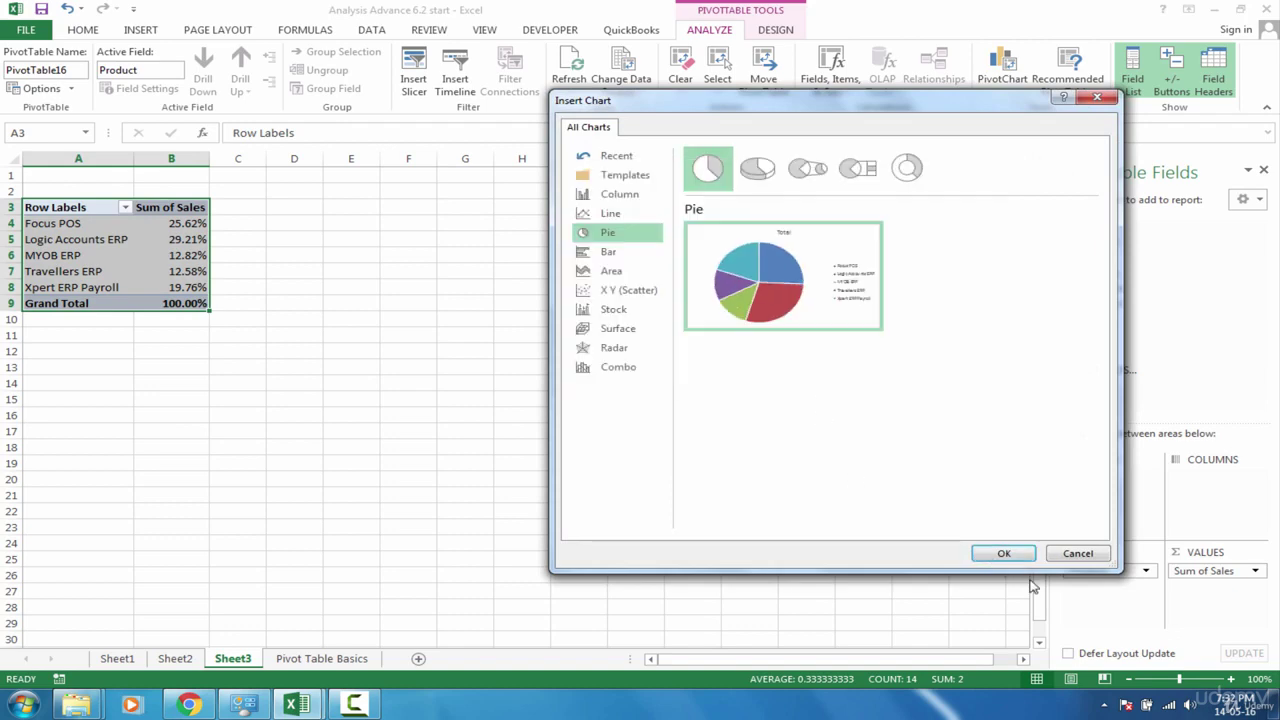
{"action": "left_click", "coordinate": [996, 553]}
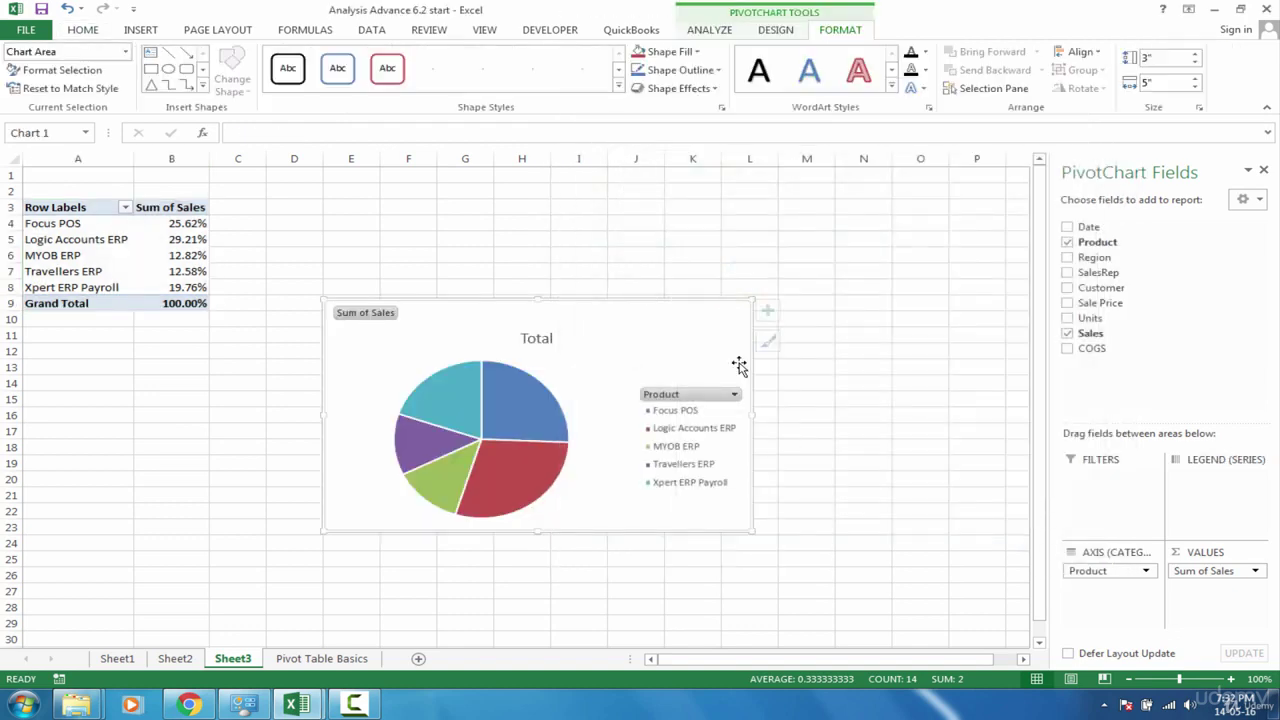
Apply the dark-background chart style with bevelled slices to the product pie chart
{"action": "left_click", "coordinate": [776, 30]}
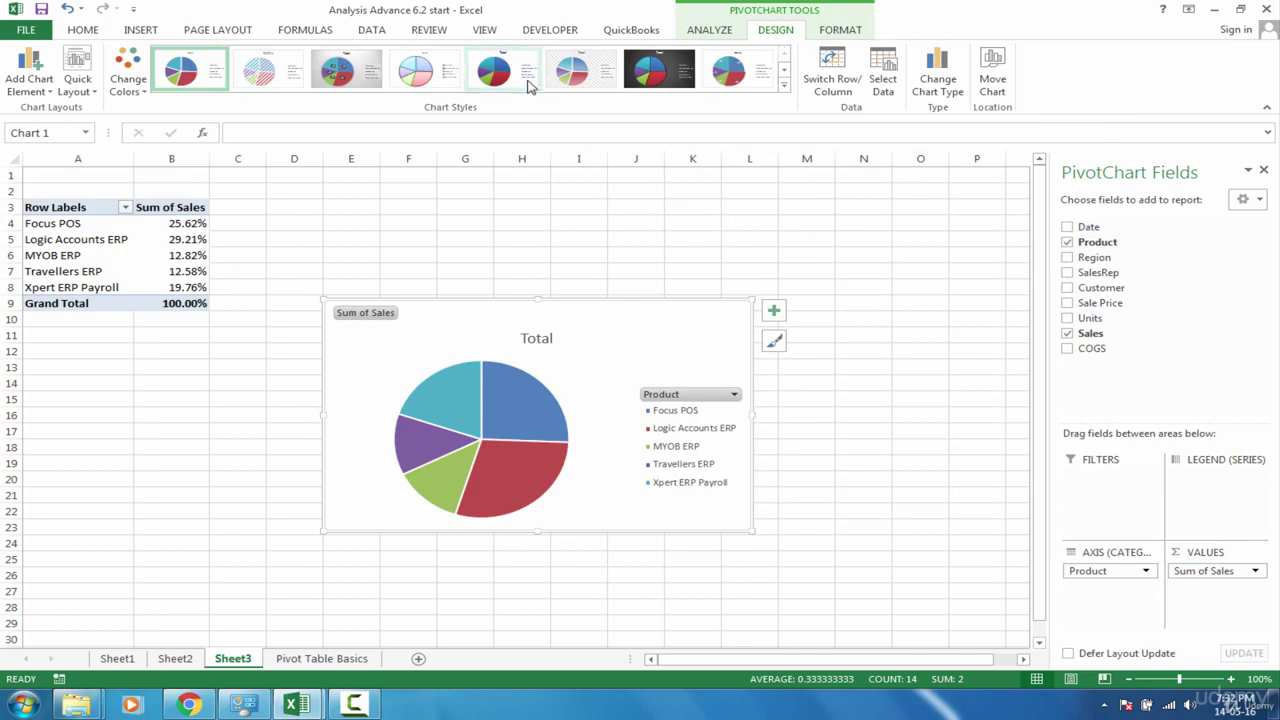
{"action": "left_click", "coordinate": [658, 70]}
Add data callouts to the product pie chart's slices and enlarge the chart toward column N, row 27
{"action": "left_click", "coordinate": [540, 430]}
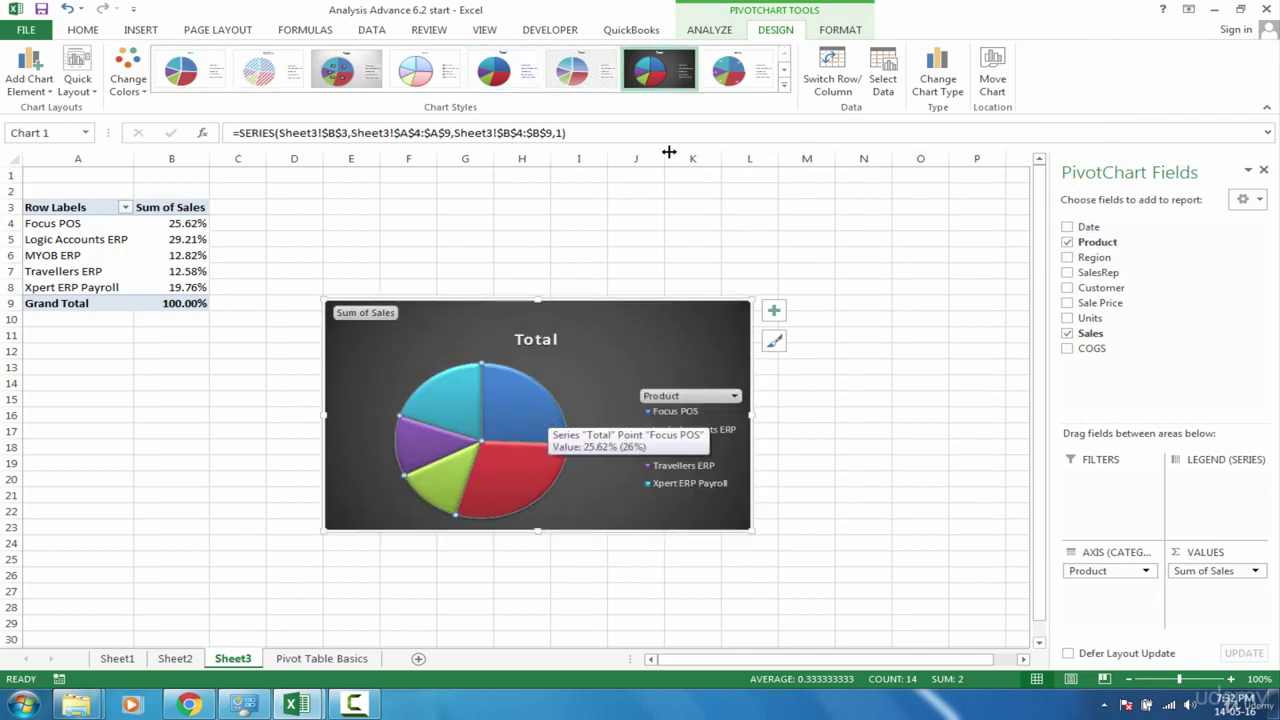
{"action": "right_click", "coordinate": [520, 438]}
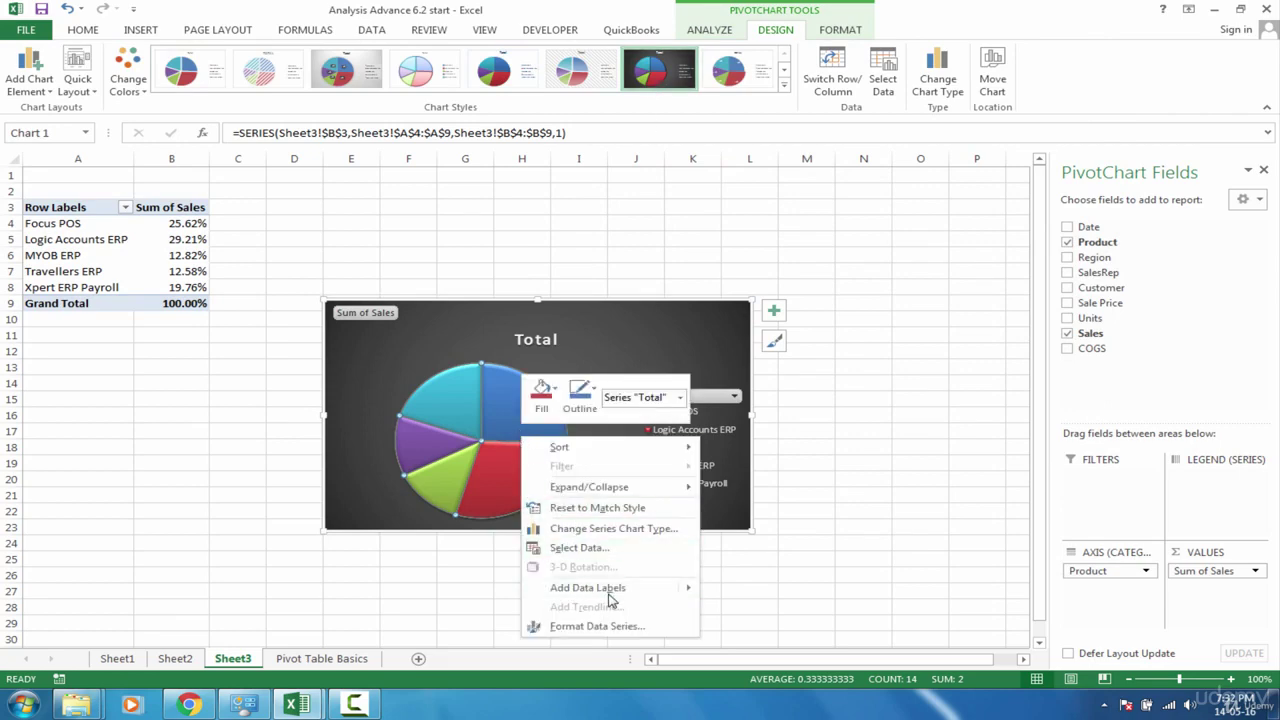
{"action": "mouse_move", "coordinate": [611, 596]}
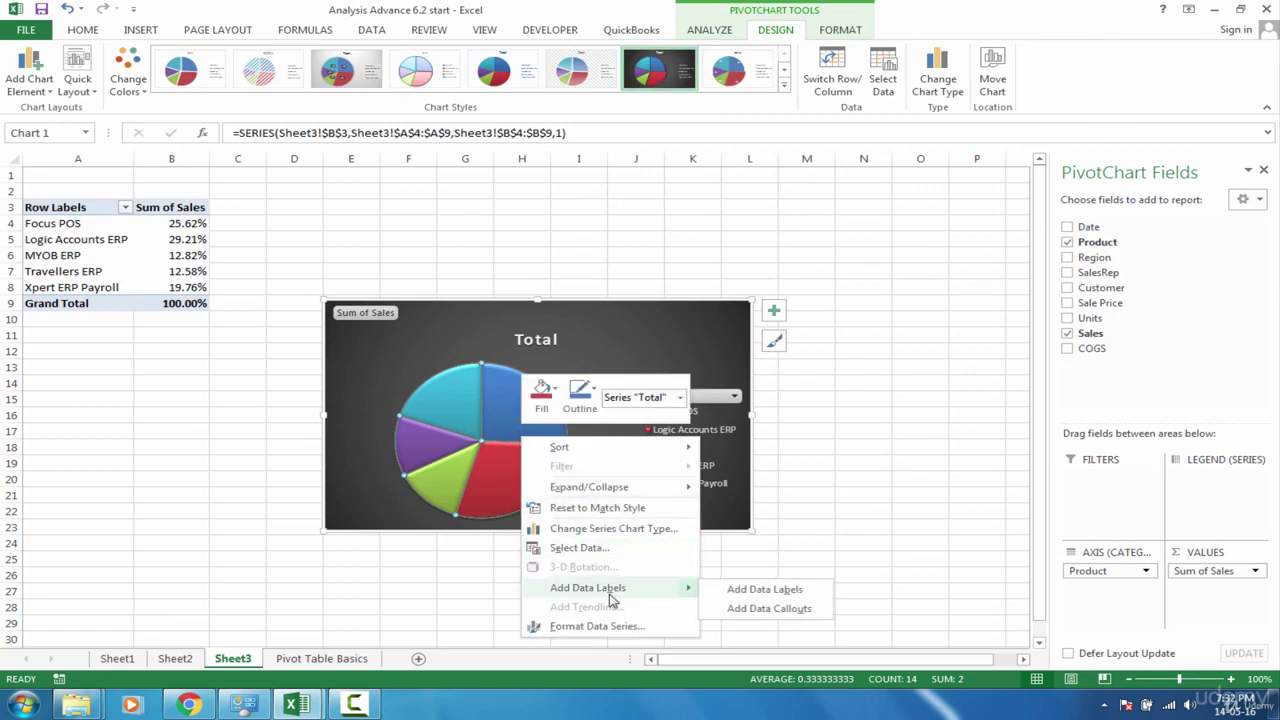
{"action": "left_click", "coordinate": [769, 608]}
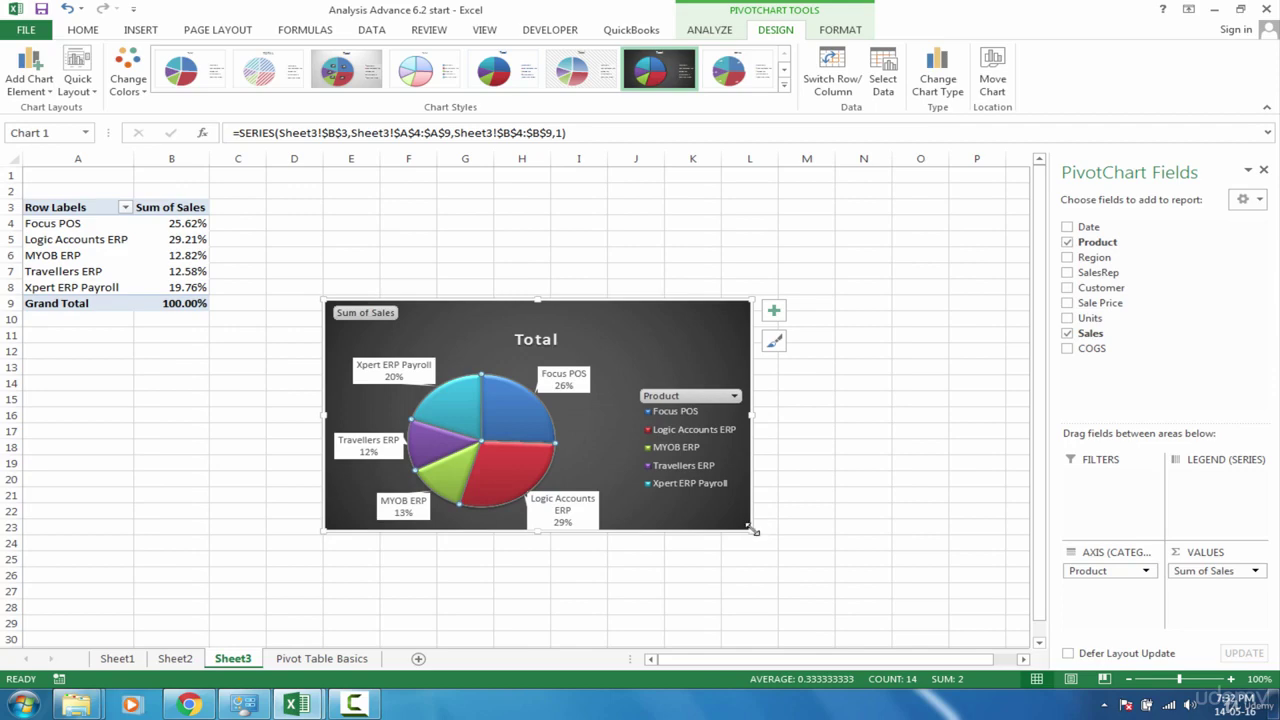
{"action": "left_click_drag", "start_coordinate": [753, 531], "coordinate": [857, 591]}
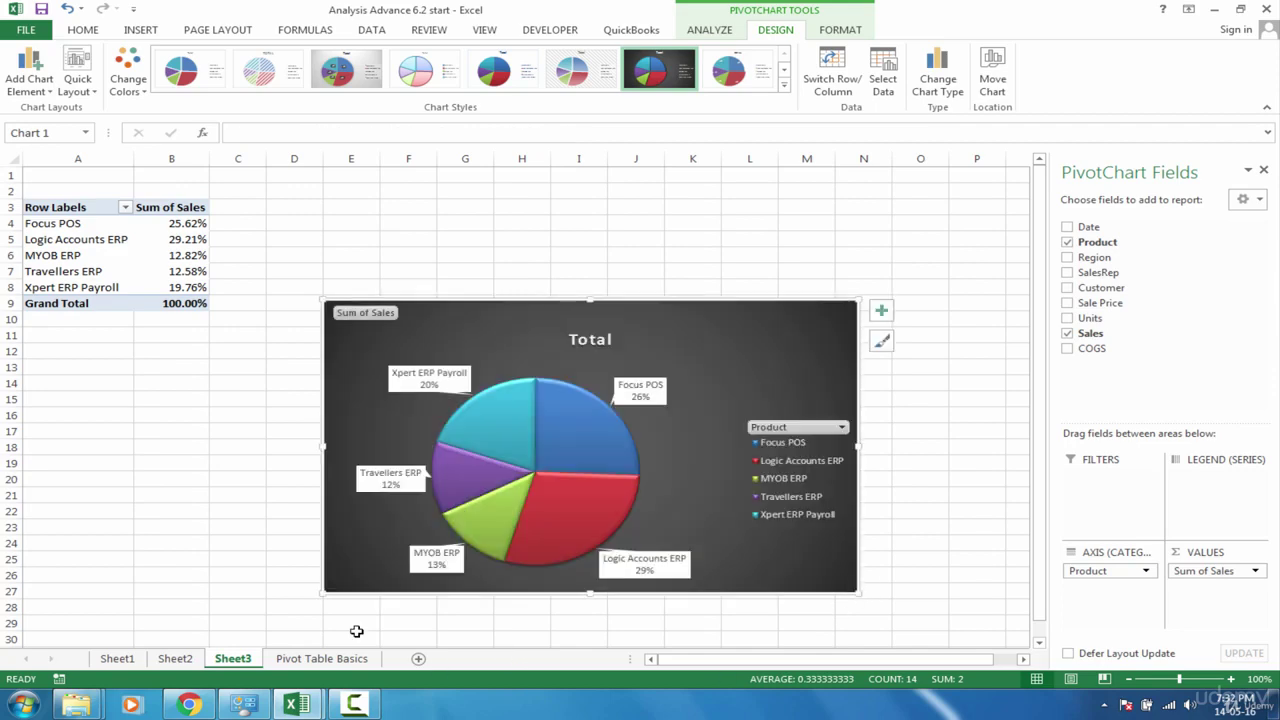
Add a new worksheet directly after Sheet1 and rename it "Dahboard"
{"action": "left_click", "coordinate": [184, 655]}
{"action": "left_click", "coordinate": [236, 659]}
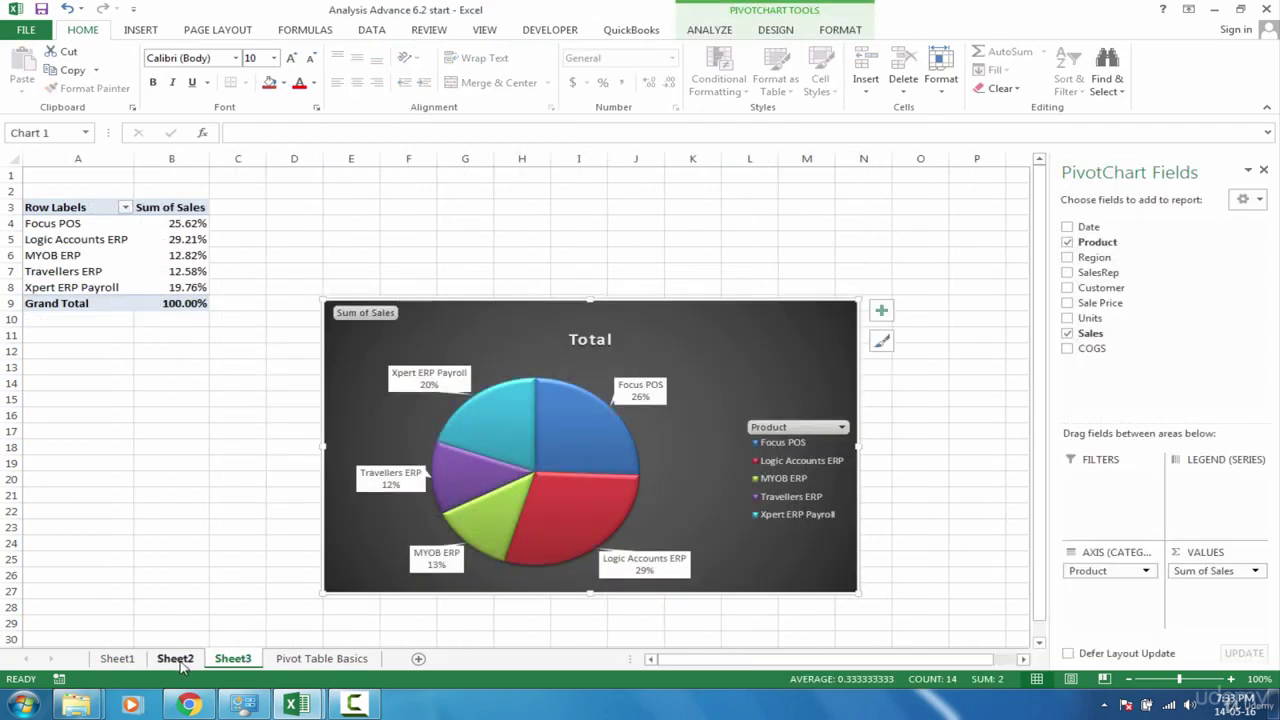
{"action": "left_click", "coordinate": [176, 660]}
{"action": "left_click", "coordinate": [120, 660]}
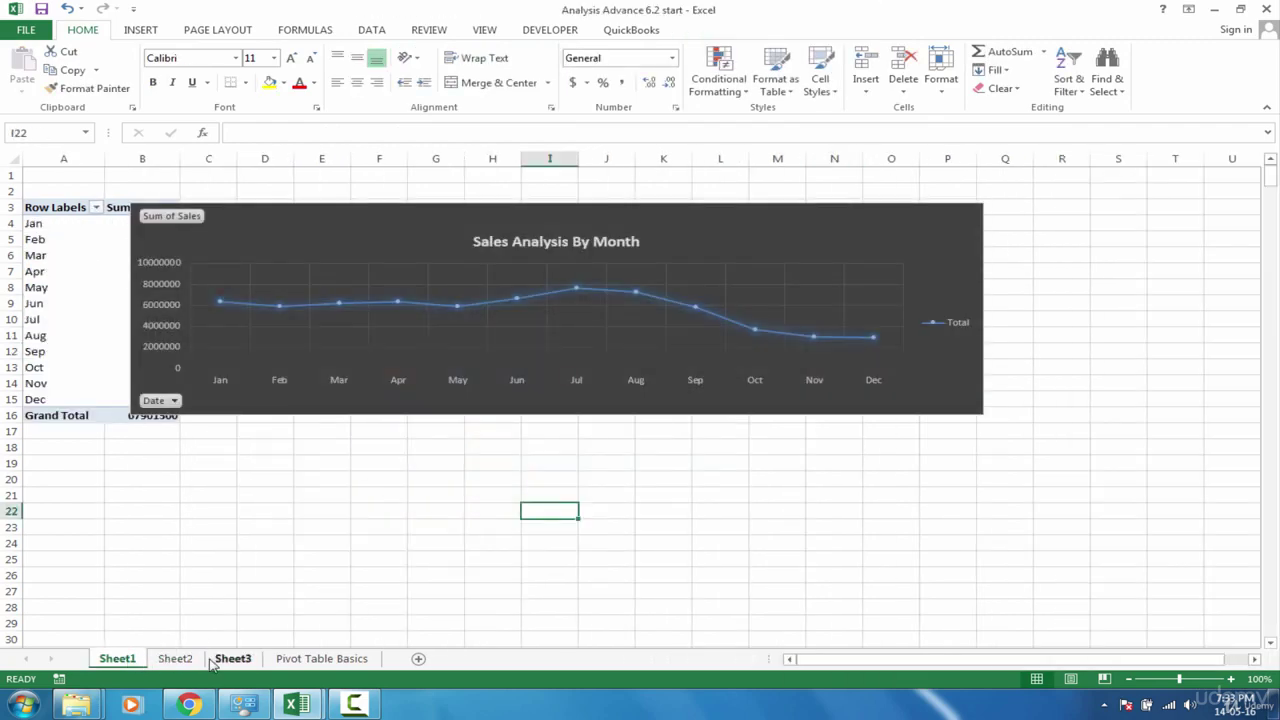
{"action": "left_click", "coordinate": [419, 660]}
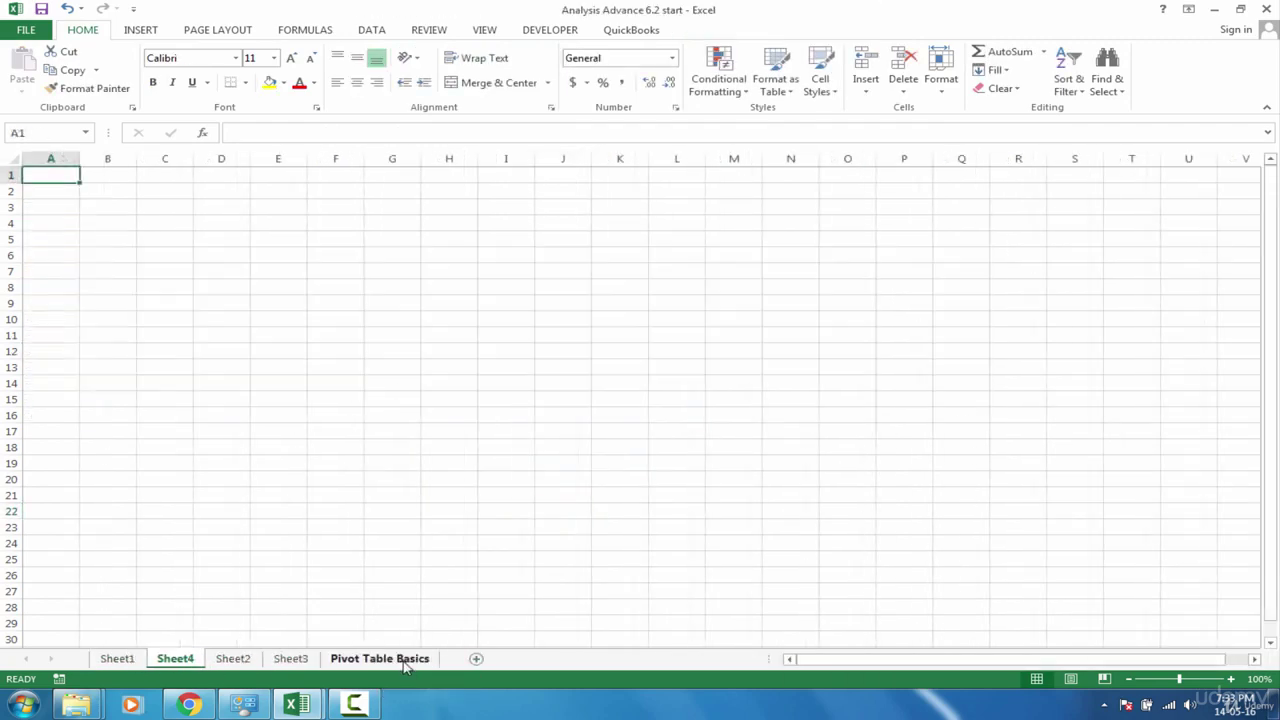
{"action": "left_click", "coordinate": [380, 659]}
{"action": "left_click", "coordinate": [176, 659]}
{"action": "double_click", "coordinate": [176, 659]}
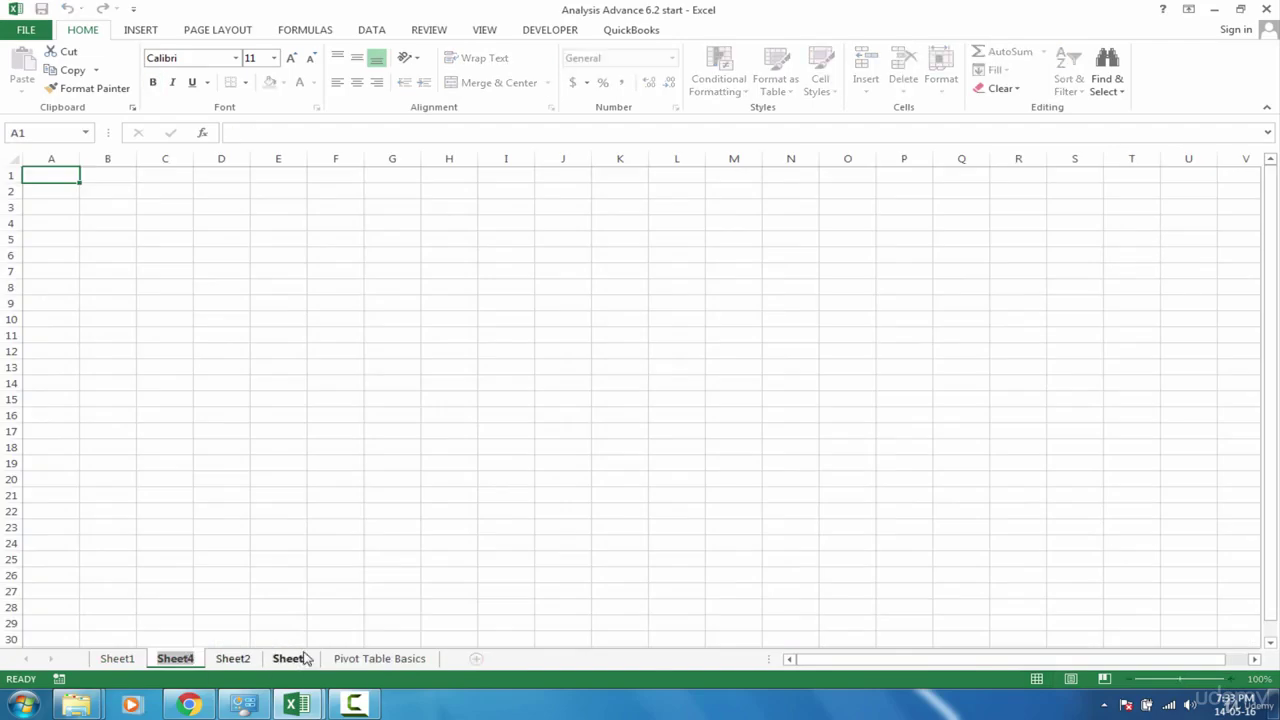
{"action": "type", "text": "Dahboard"}
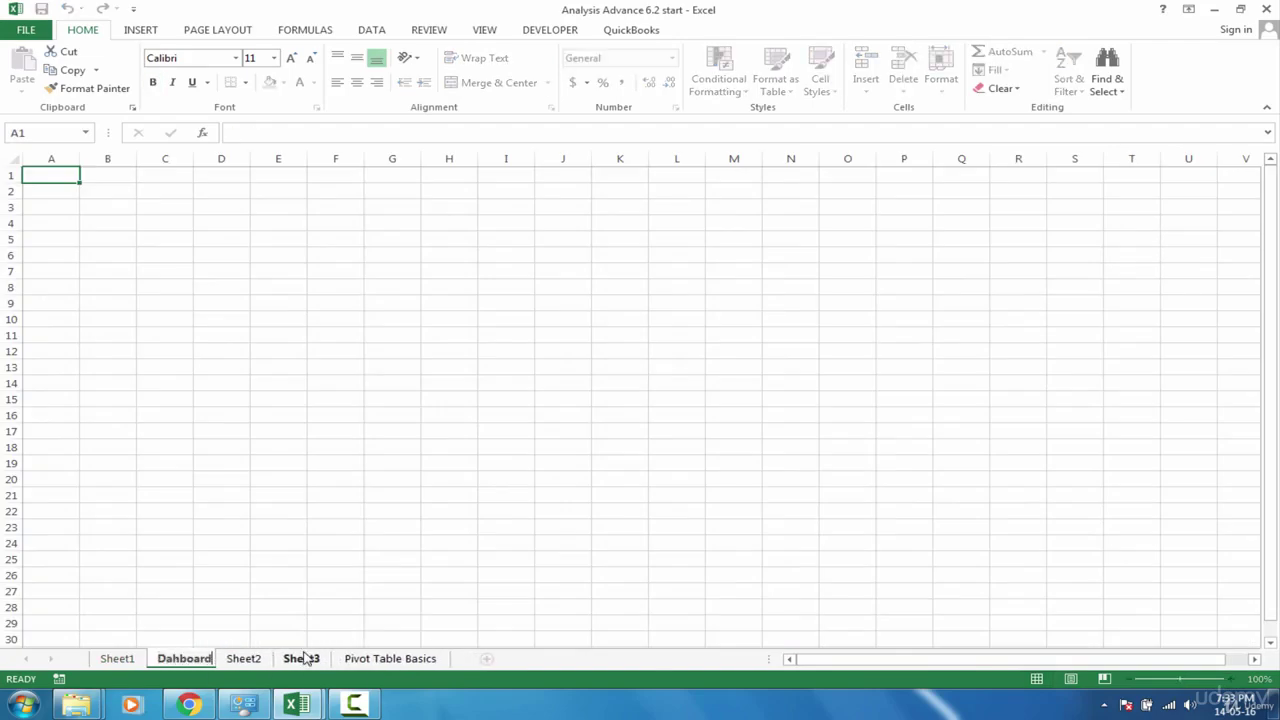
{"action": "key", "text": "Return"}
Fill all cells of the Dahboard sheet with black
{"action": "left_click", "coordinate": [19, 160]}
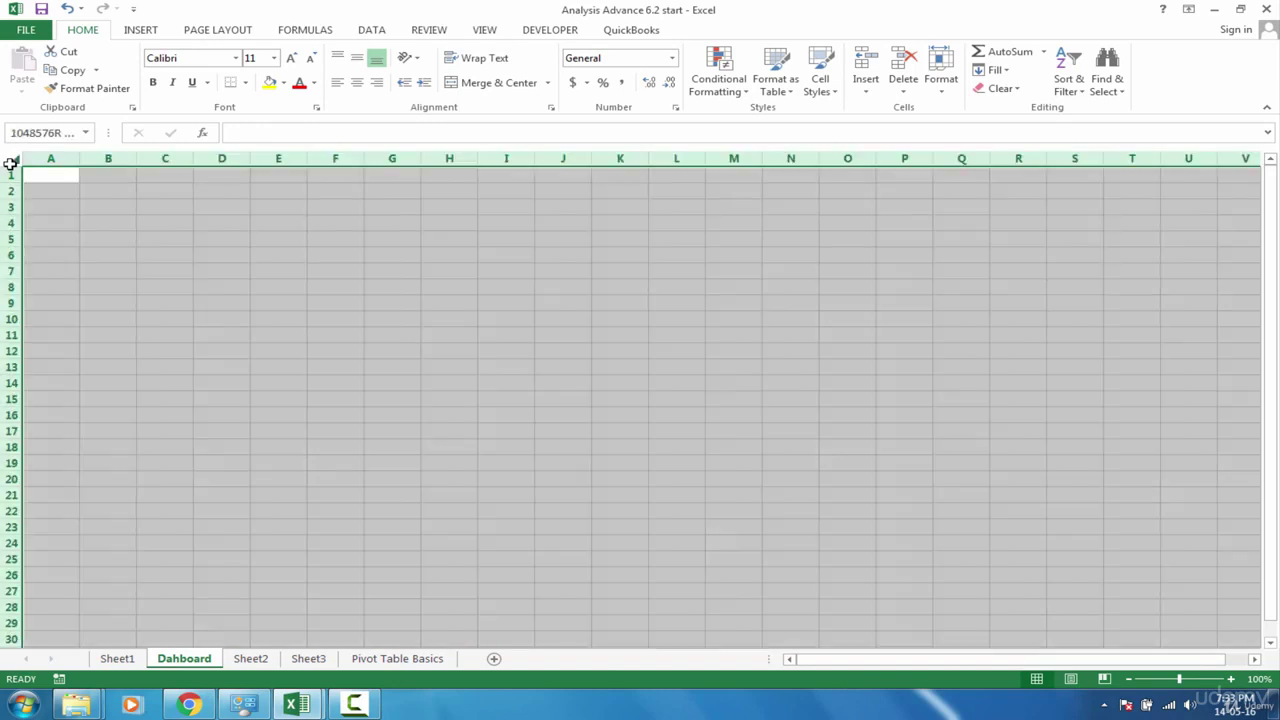
{"action": "left_click", "coordinate": [284, 83]}
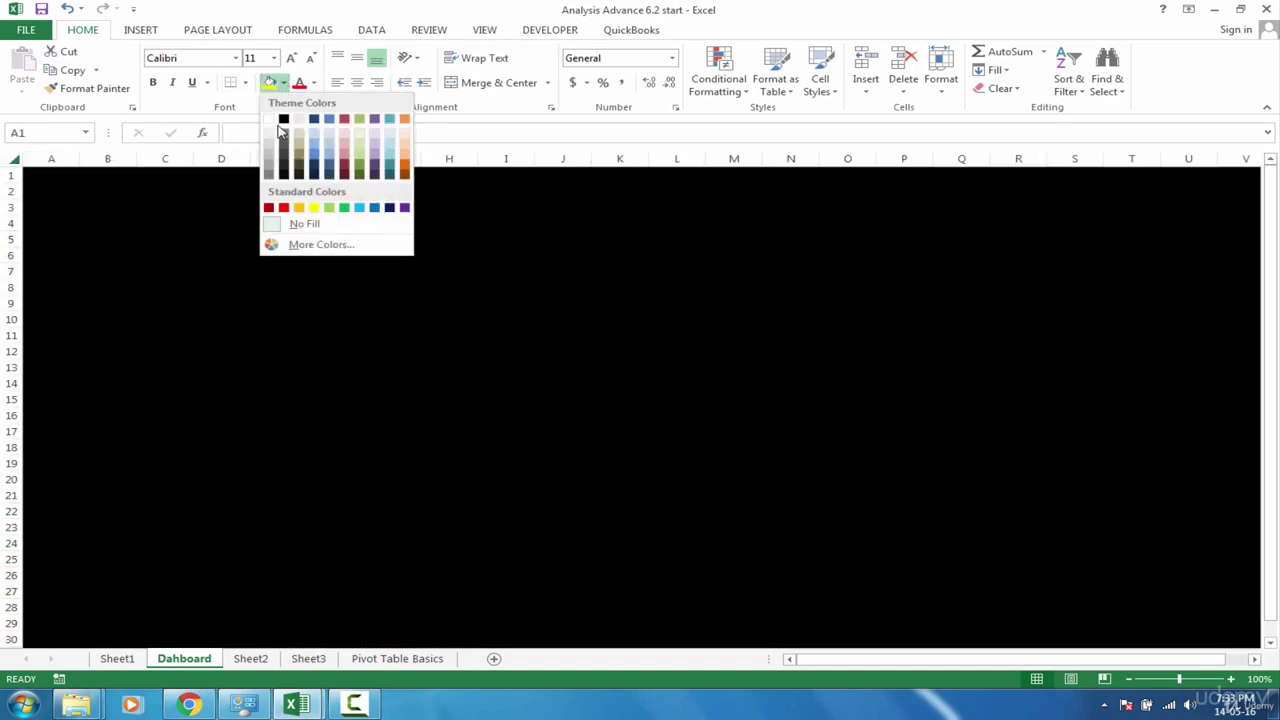
{"action": "left_click", "coordinate": [284, 120]}
{"action": "left_click", "coordinate": [123, 370]}
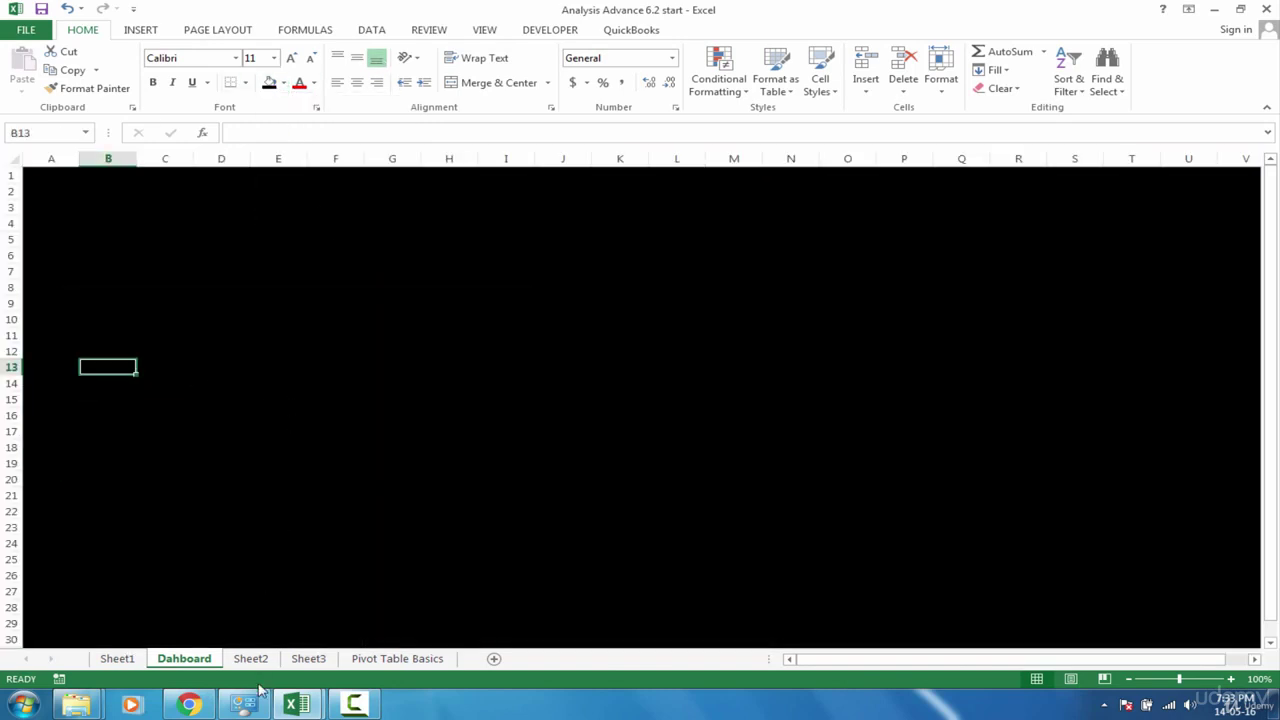
Copy the Sales Analysis By Month chart from Sheet1 and paste it into the Dahboard sheet at cell B3
{"action": "left_click", "coordinate": [308, 659]}
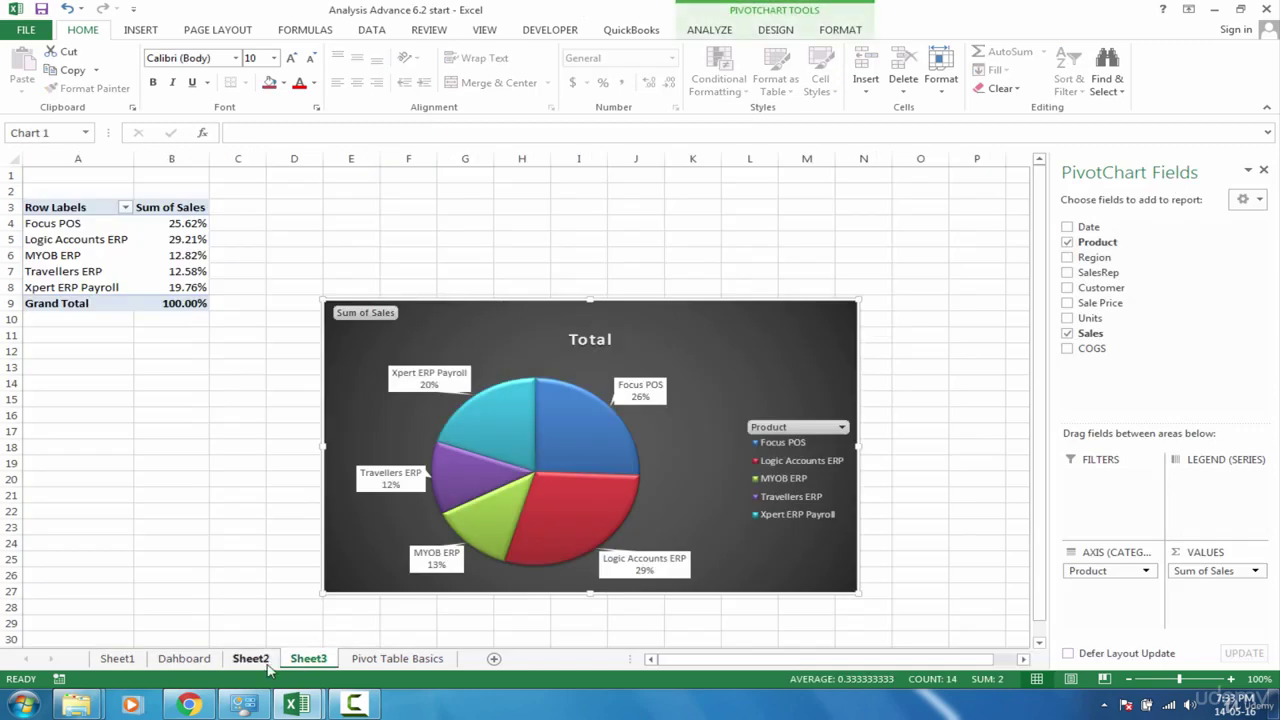
{"action": "left_click", "coordinate": [262, 664]}
{"action": "left_click", "coordinate": [117, 659]}
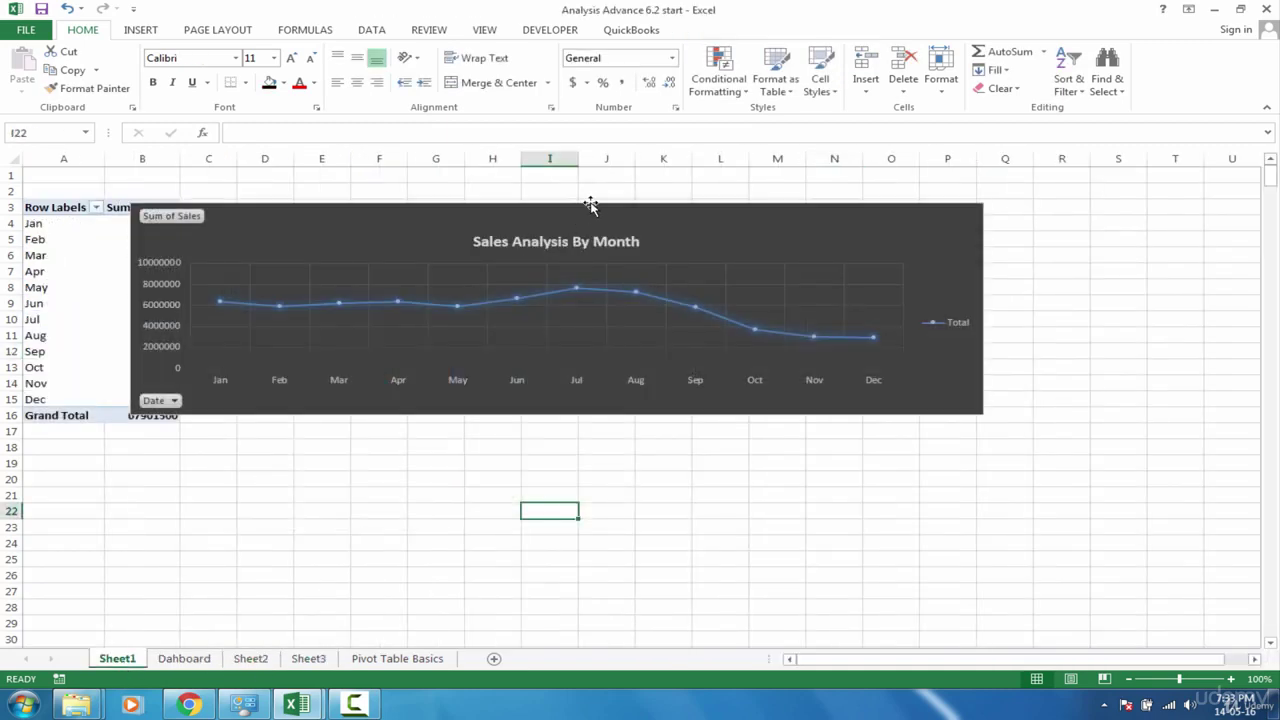
{"action": "left_click", "coordinate": [603, 217]}
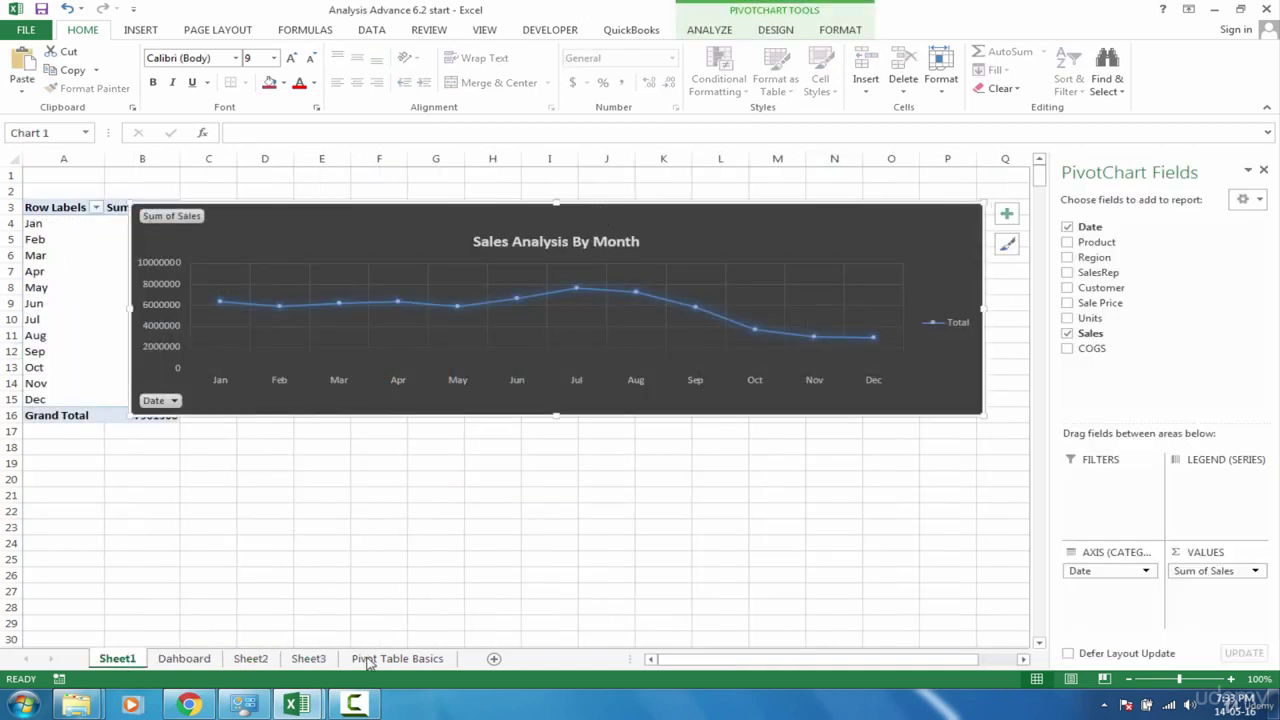
{"action": "left_click", "coordinate": [185, 659]}
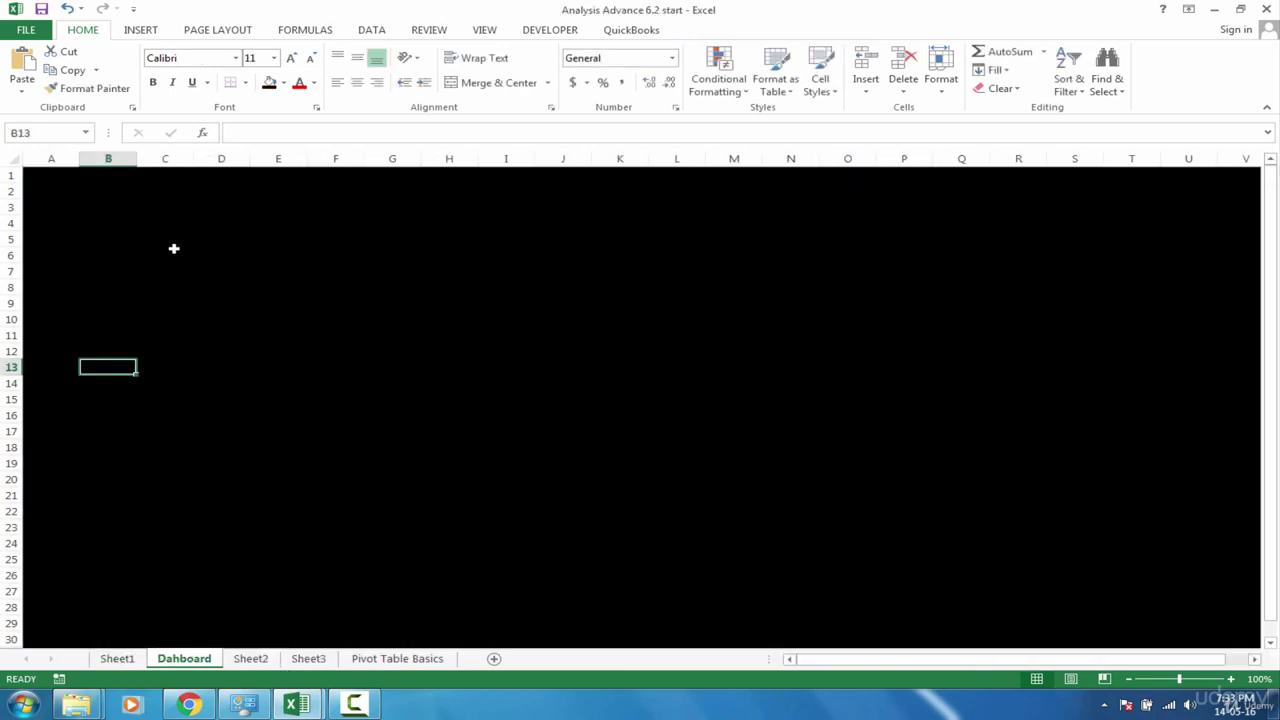
{"action": "left_click", "coordinate": [99, 202]}
{"action": "key", "text": "ctrl+v"}
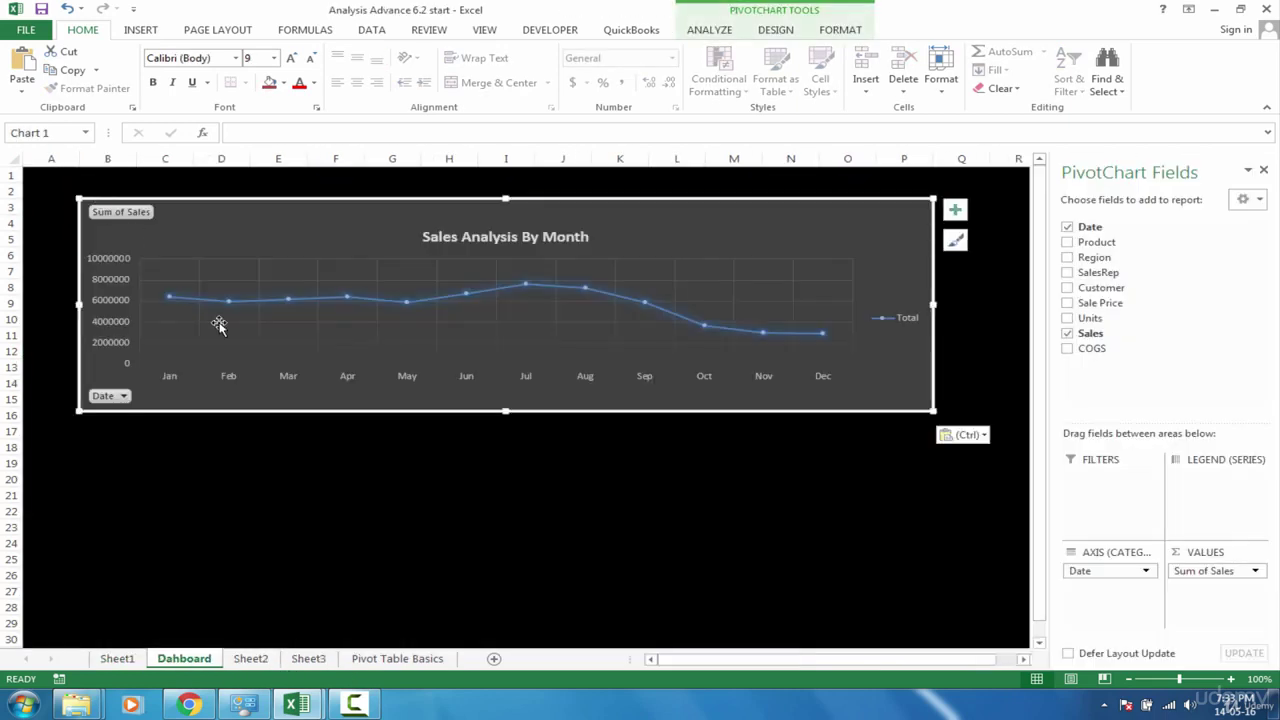
Copy the sales rep pie chart from Sheet2 and paste it into the Dahboard sheet at cell B18, below the monthly chart
{"action": "left_click", "coordinate": [254, 656]}
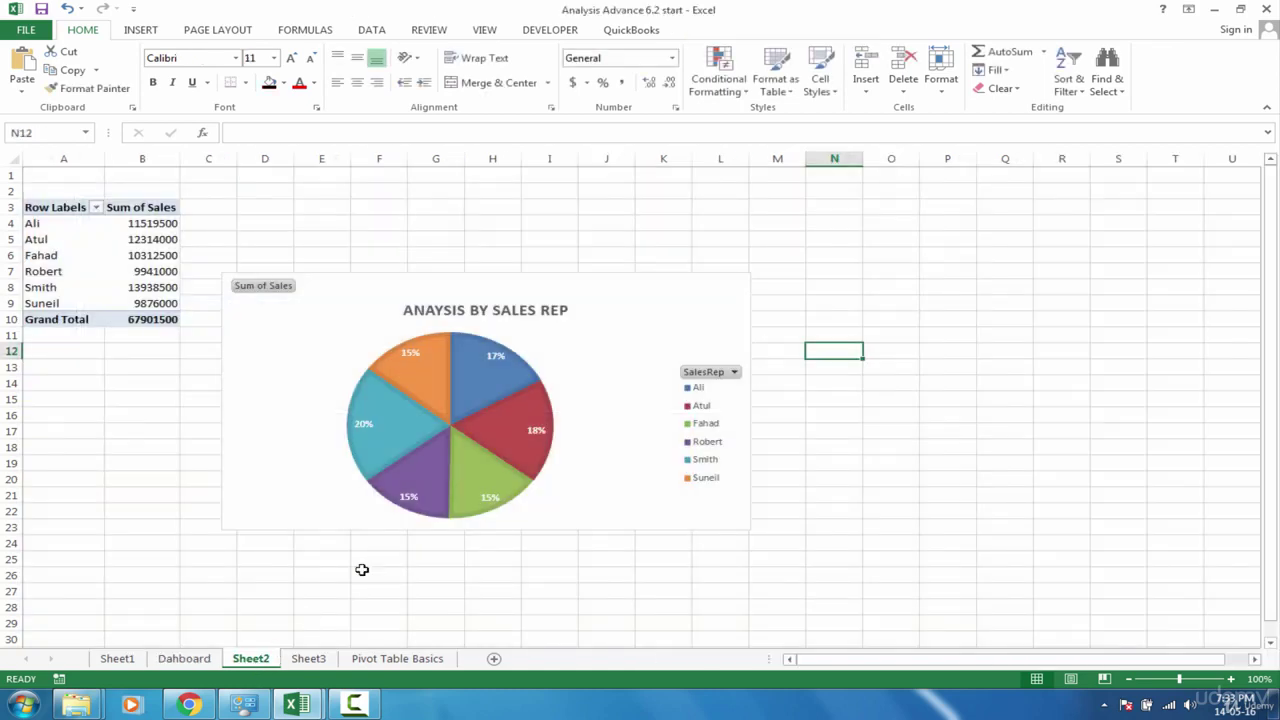
{"action": "left_click", "coordinate": [591, 306]}
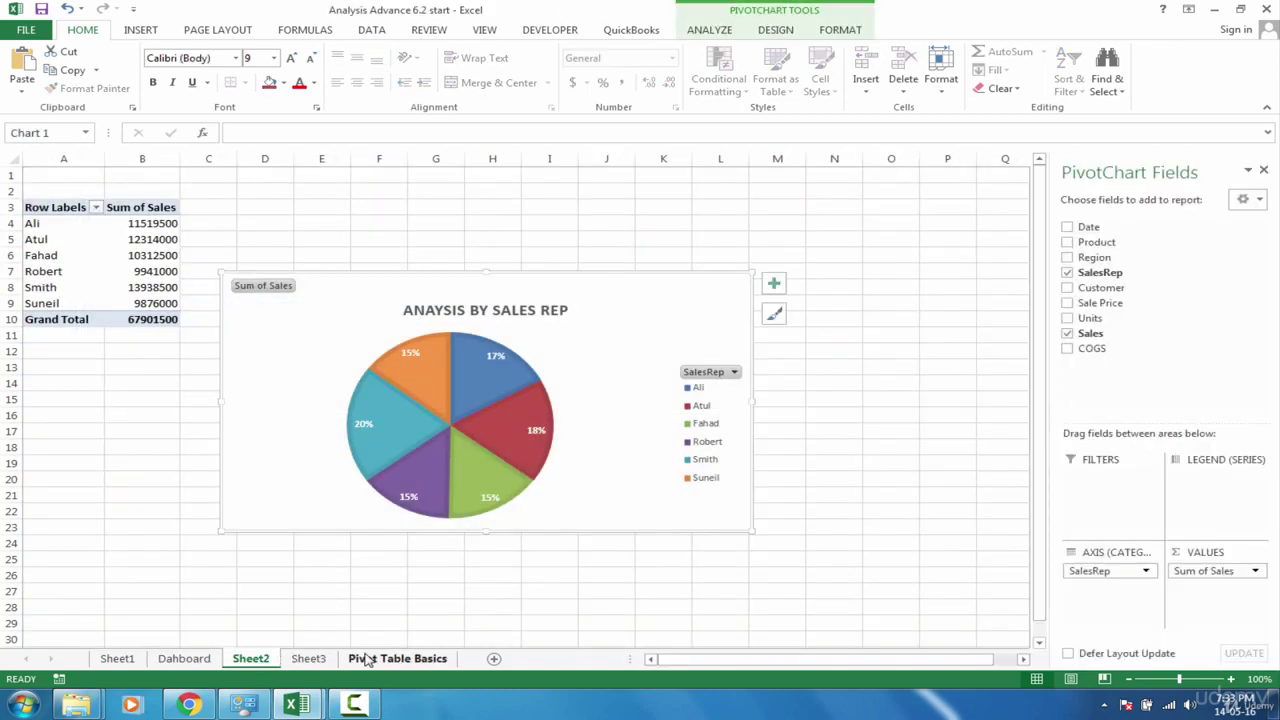
{"action": "left_click", "coordinate": [184, 658]}
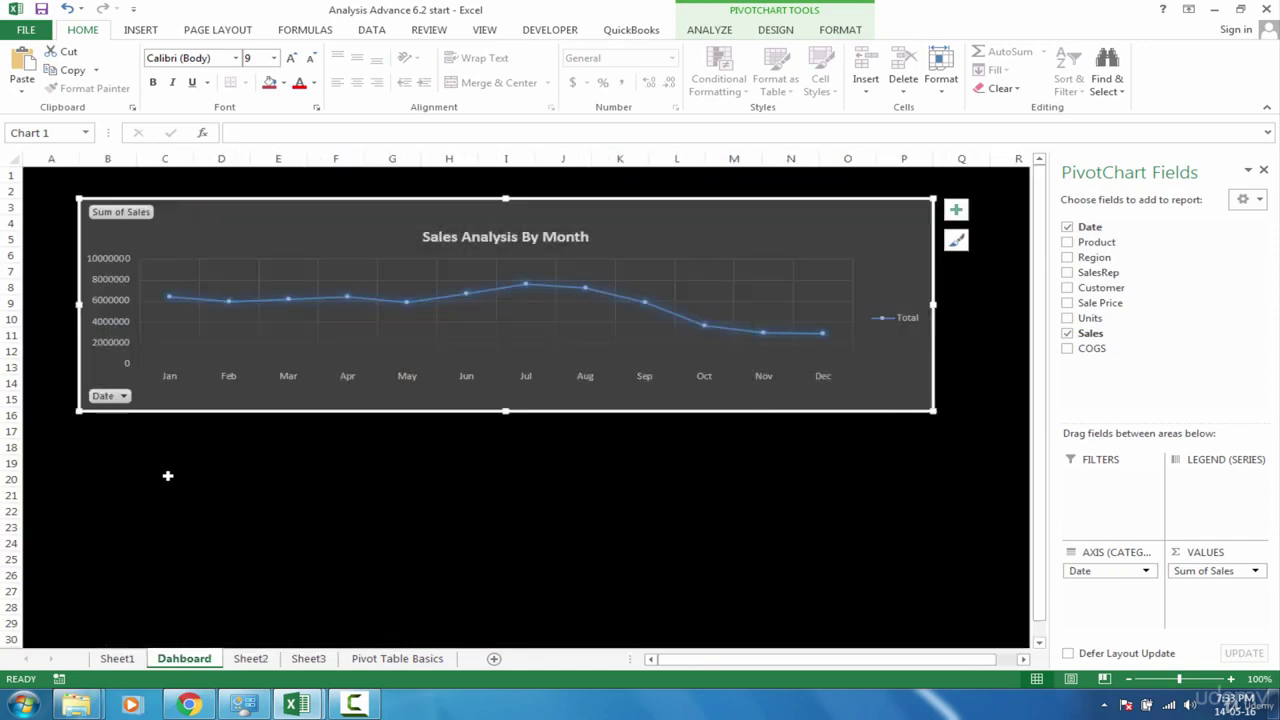
{"action": "left_click", "coordinate": [119, 450]}
{"action": "key", "text": "ctrl+v"}
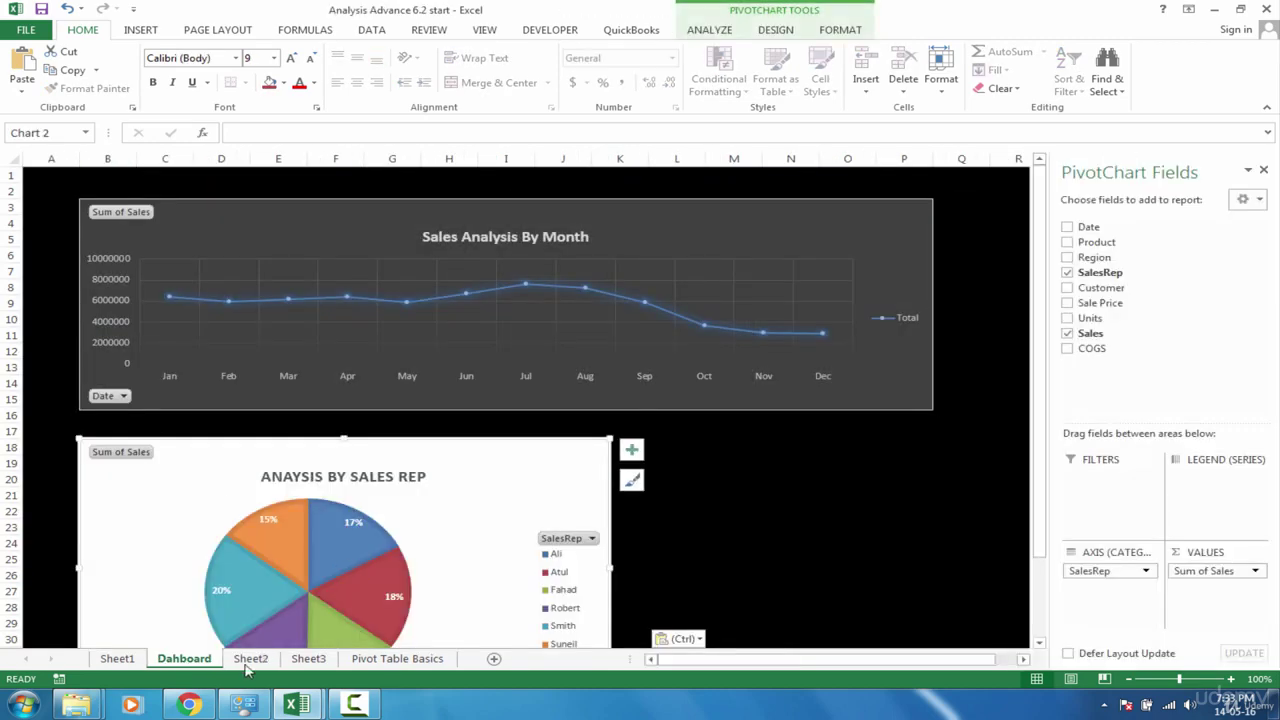
Copy the product pie chart from Sheet3 and paste it into the Dahboard sheet at cell L18, beside the sales rep chart
{"action": "left_click", "coordinate": [308, 658]}
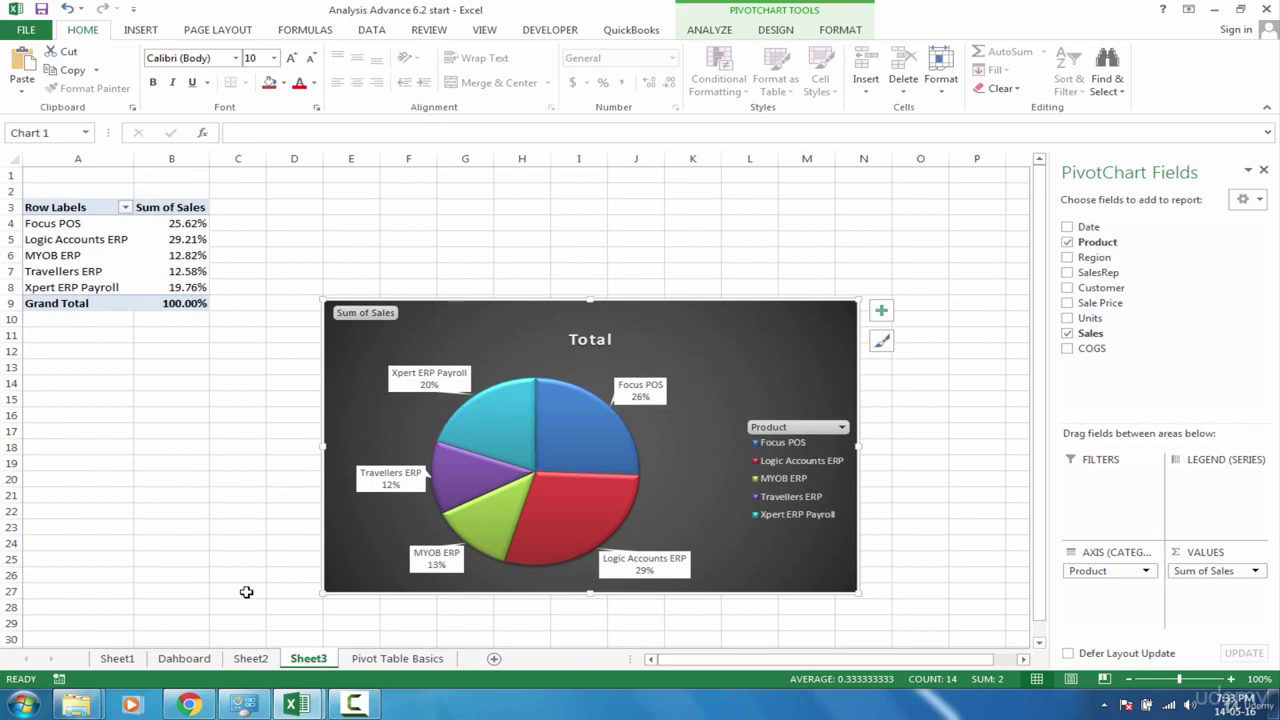
{"action": "left_click", "coordinate": [200, 657]}
{"action": "left_click", "coordinate": [689, 449]}
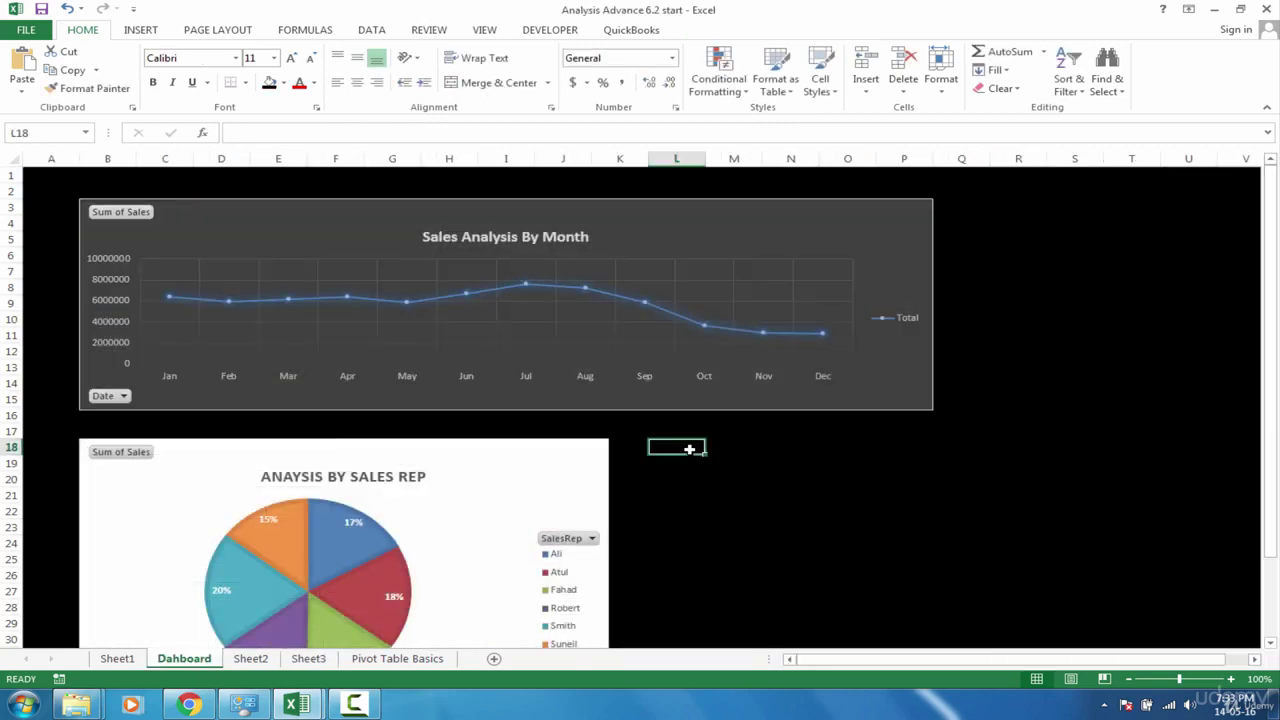
{"action": "key", "text": "ctrl+v"}
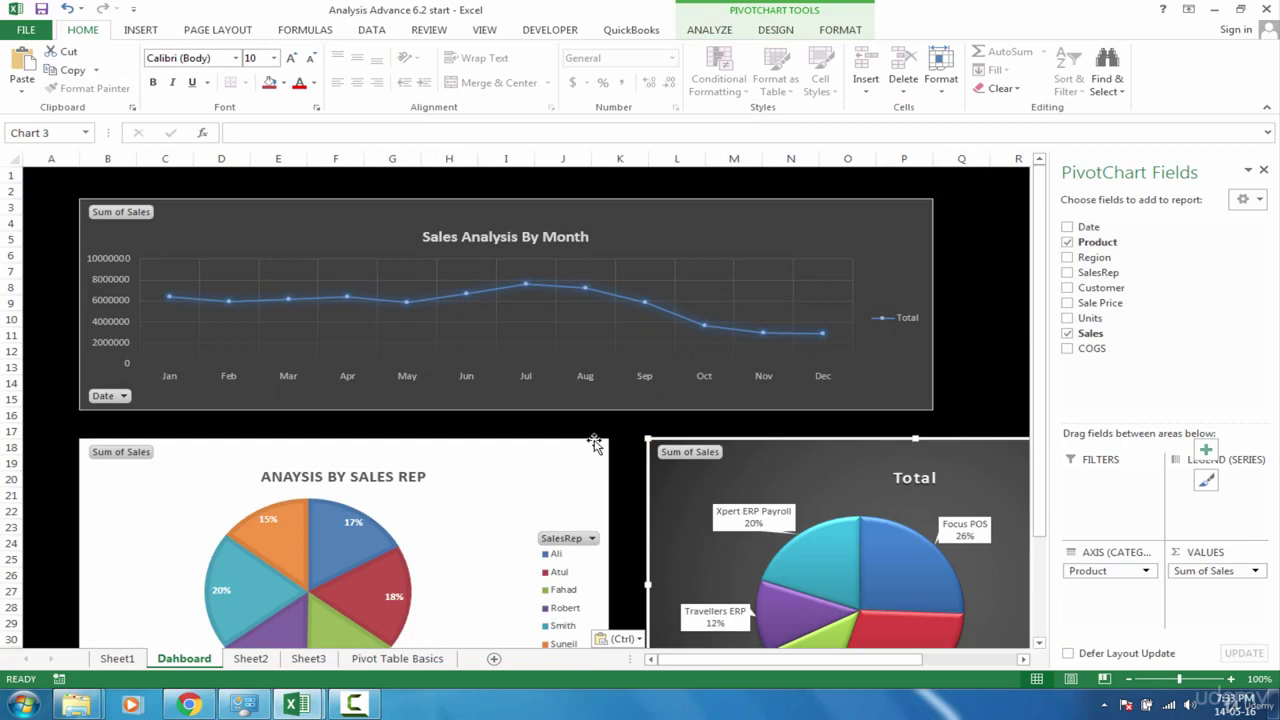
Resize the sales rep pie to columns B–I from row 19 and place the narrowed product pie beside it across columns J–Q
{"action": "left_click", "coordinate": [594, 444]}
{"action": "left_click_drag", "start_coordinate": [596, 441], "coordinate": [389, 455]}
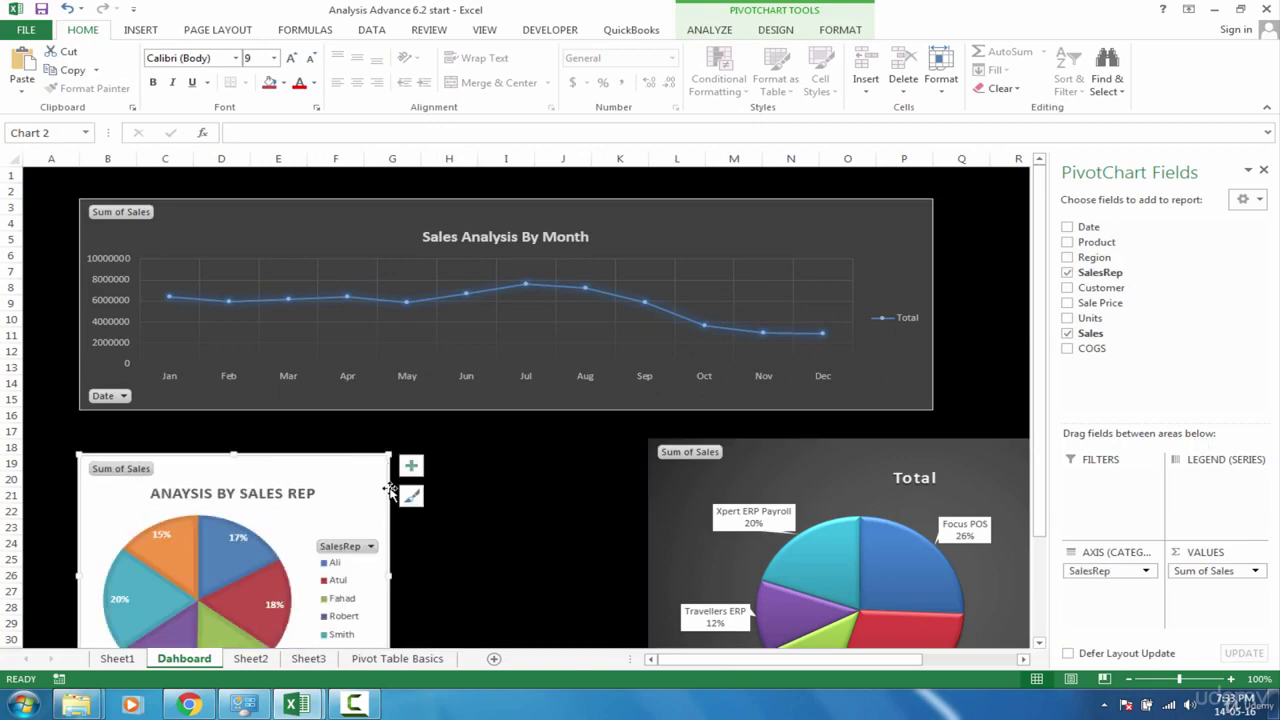
{"action": "left_click_drag", "start_coordinate": [743, 466], "coordinate": [512, 482]}
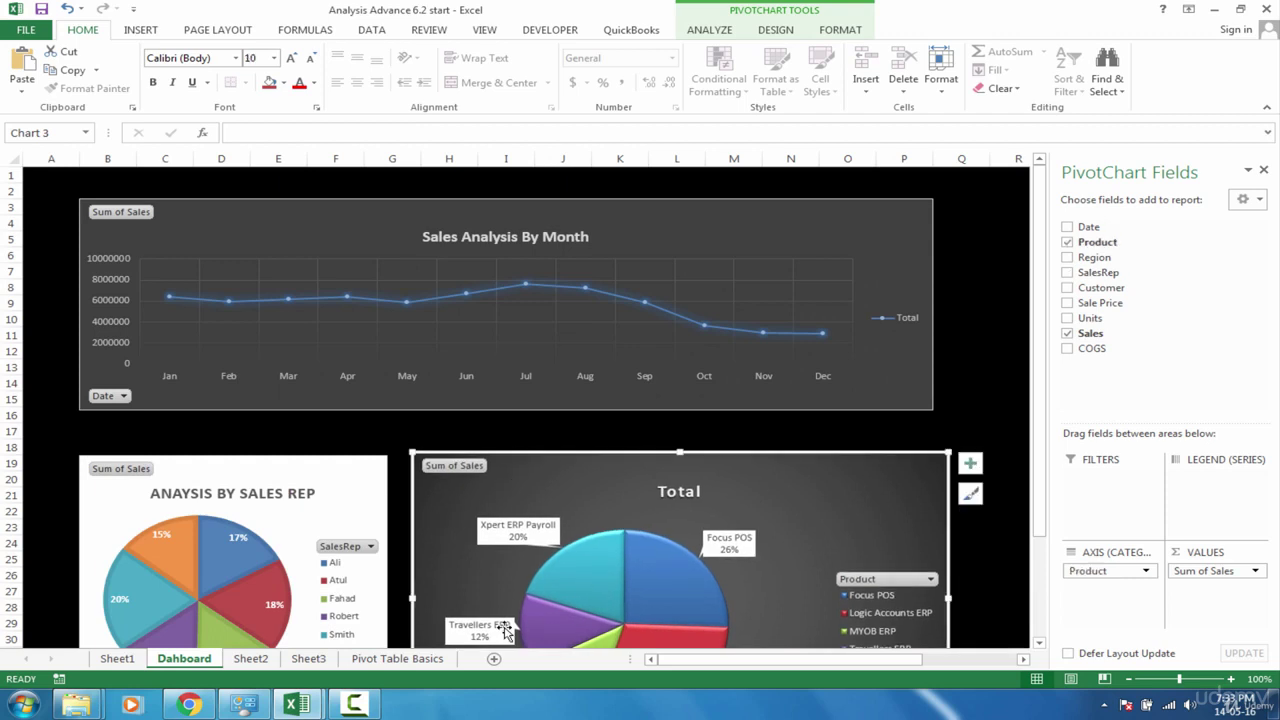
{"action": "left_click_drag", "start_coordinate": [410, 598], "coordinate": [580, 577]}
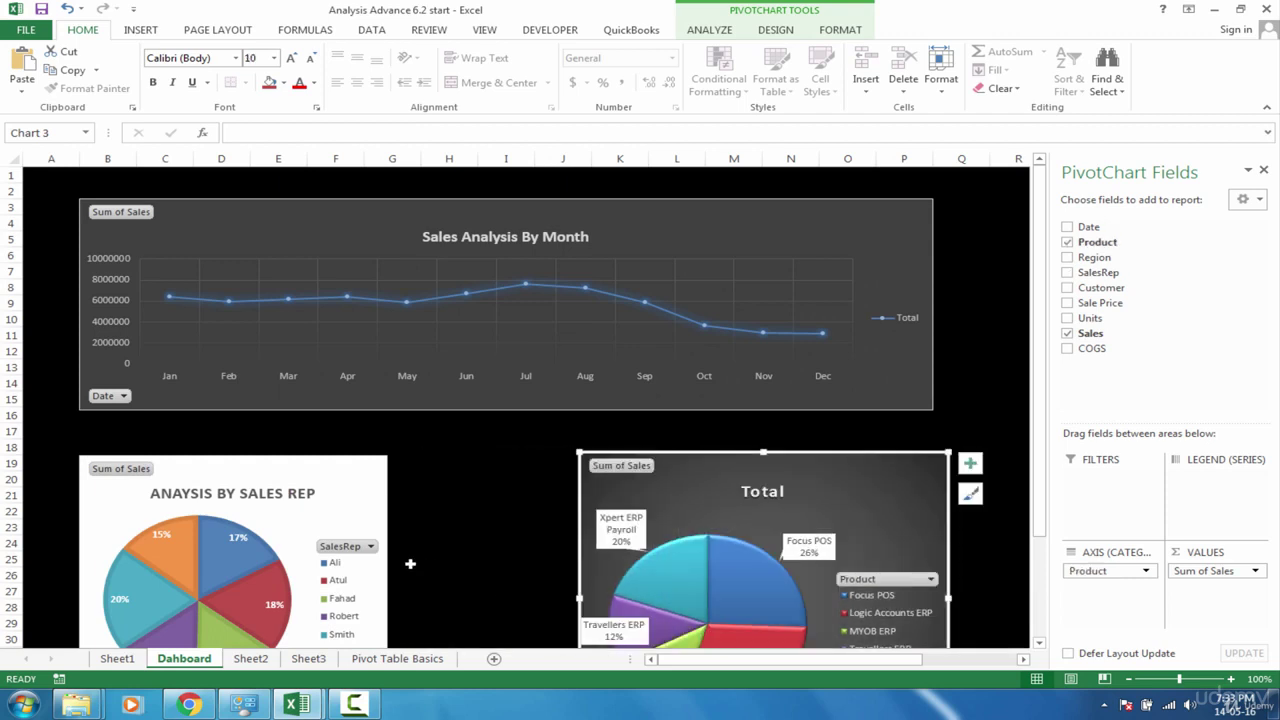
{"action": "left_click", "coordinate": [381, 566]}
{"action": "left_click_drag", "start_coordinate": [389, 575], "coordinate": [496, 570]}
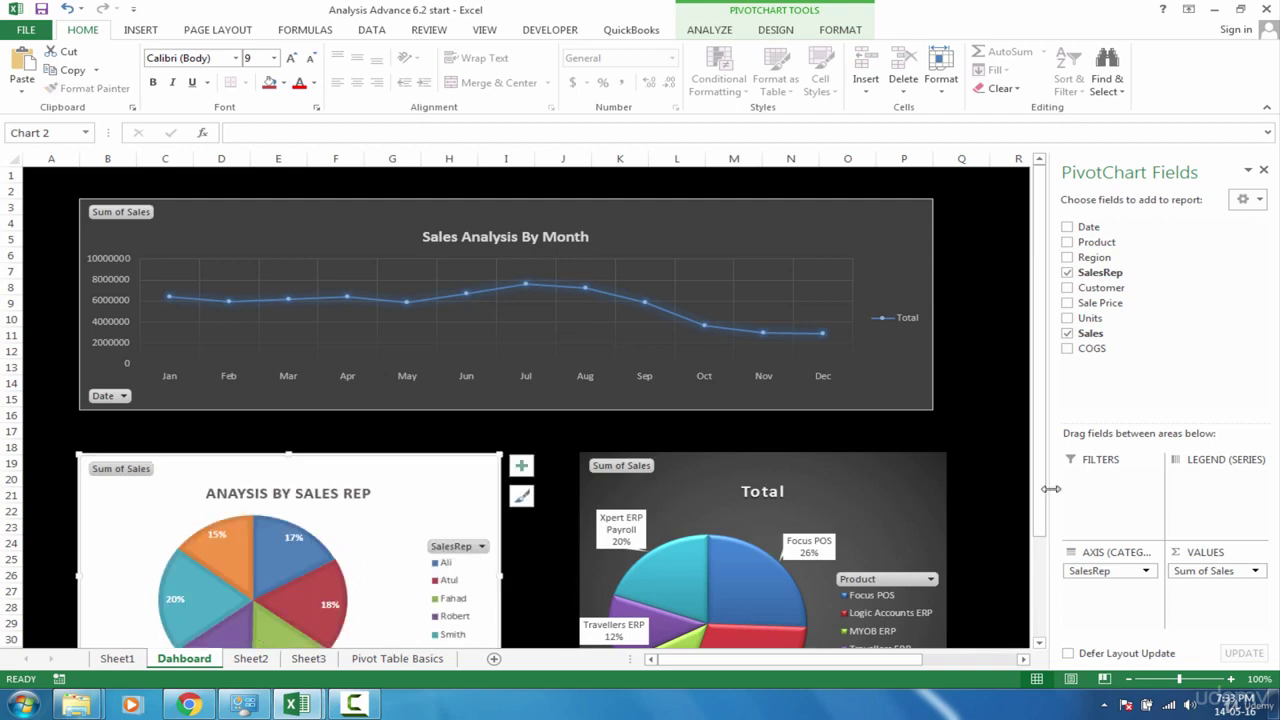
Shorten the product pie chart so it ends at row 33, level with the sales rep chart
{"action": "left_click_drag", "start_coordinate": [1048, 488], "coordinate": [1046, 586]}
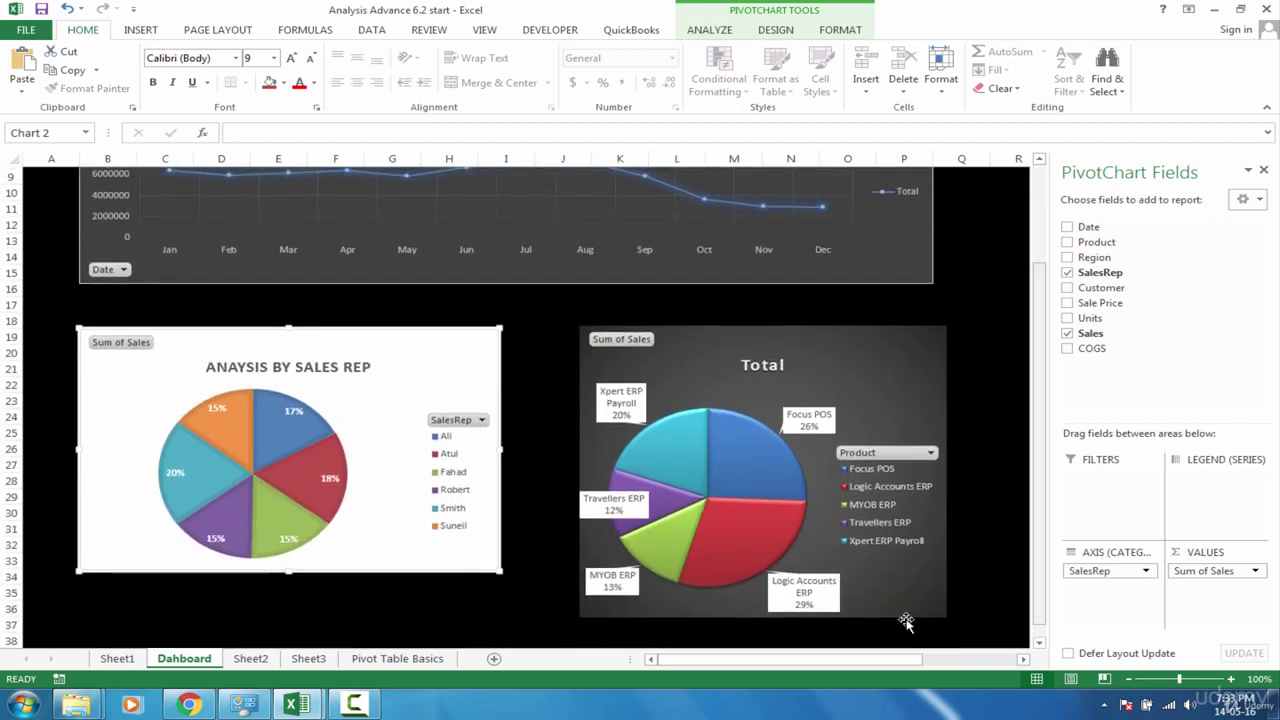
{"action": "left_click", "coordinate": [871, 605]}
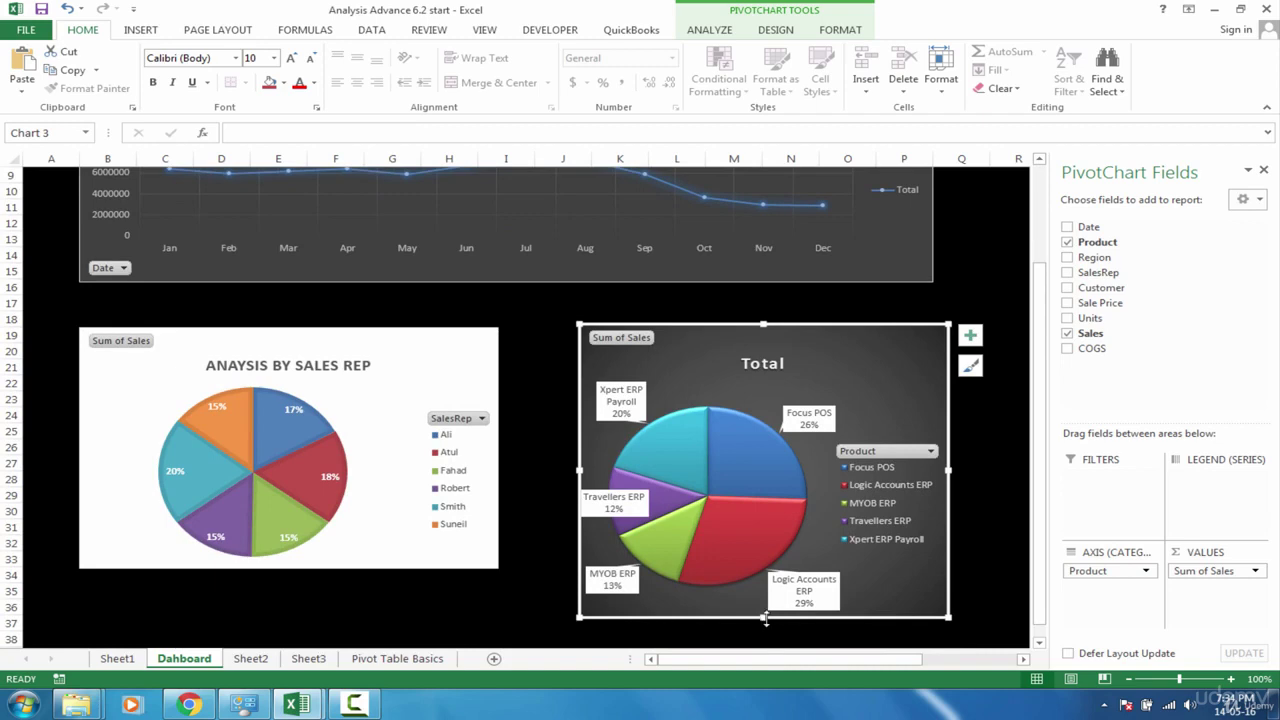
{"action": "left_click_drag", "start_coordinate": [764, 618], "coordinate": [764, 565]}
{"action": "left_click", "coordinate": [772, 591]}
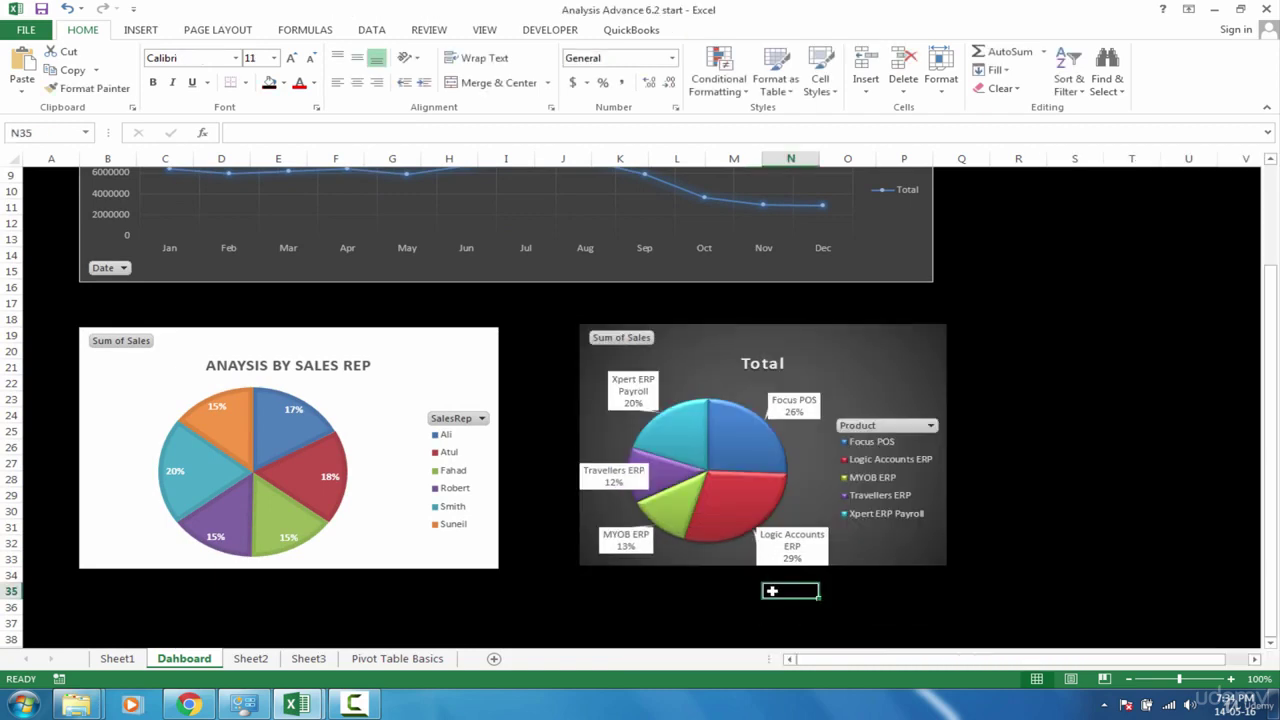
Move the Sales Analysis By Month chart down so its upper edge sits at row 5, just above the pie charts
{"action": "left_click_drag", "start_coordinate": [1276, 382], "coordinate": [1277, 207]}
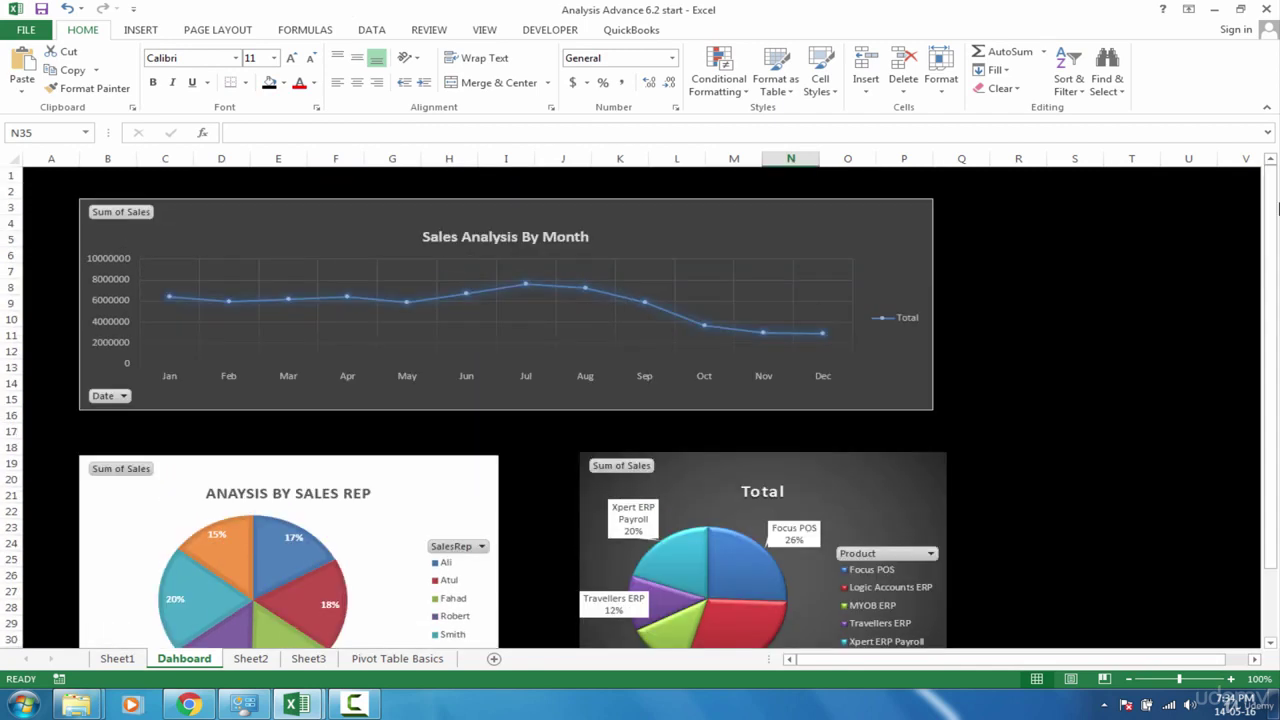
{"action": "left_click", "coordinate": [1107, 198]}
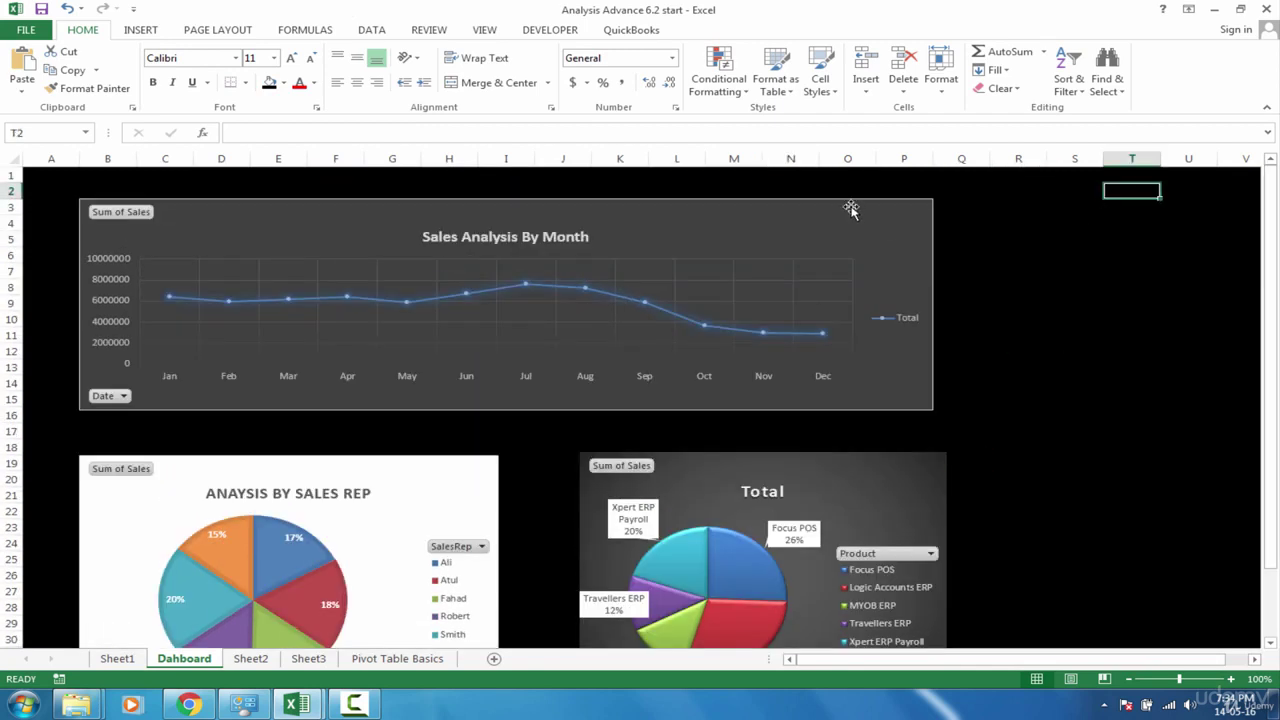
{"action": "left_click_drag", "start_coordinate": [850, 208], "coordinate": [848, 240]}
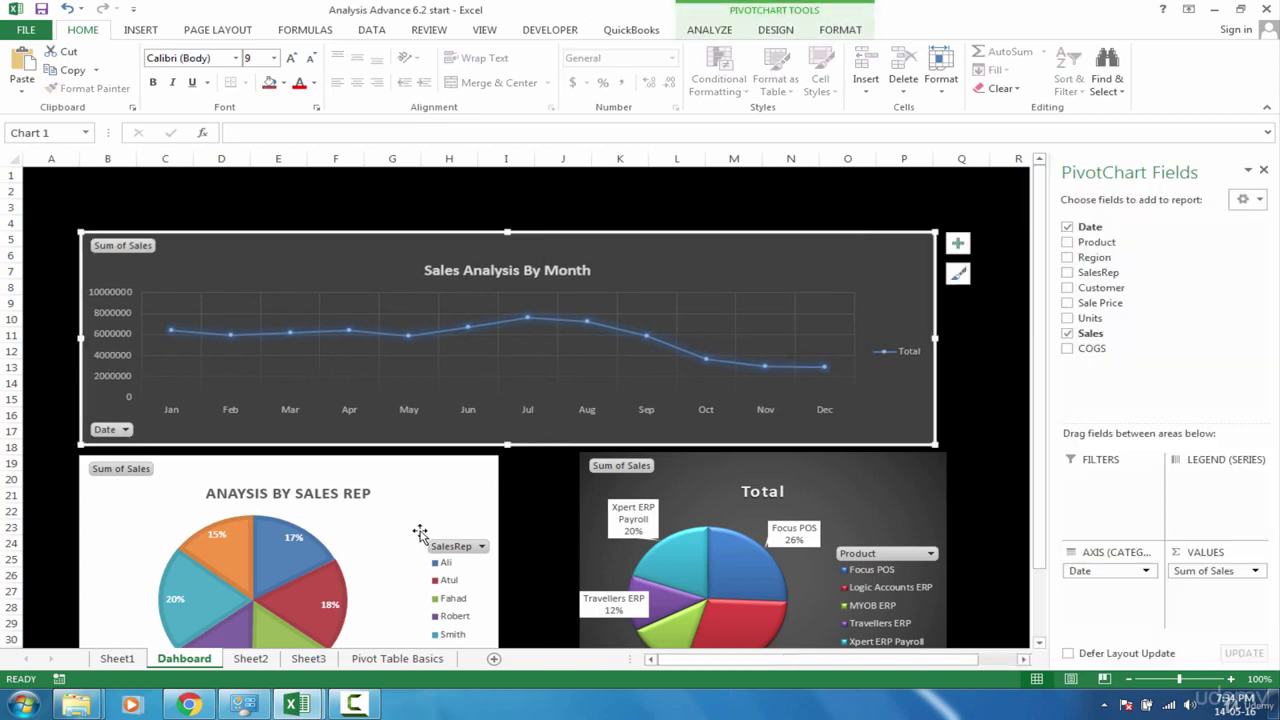
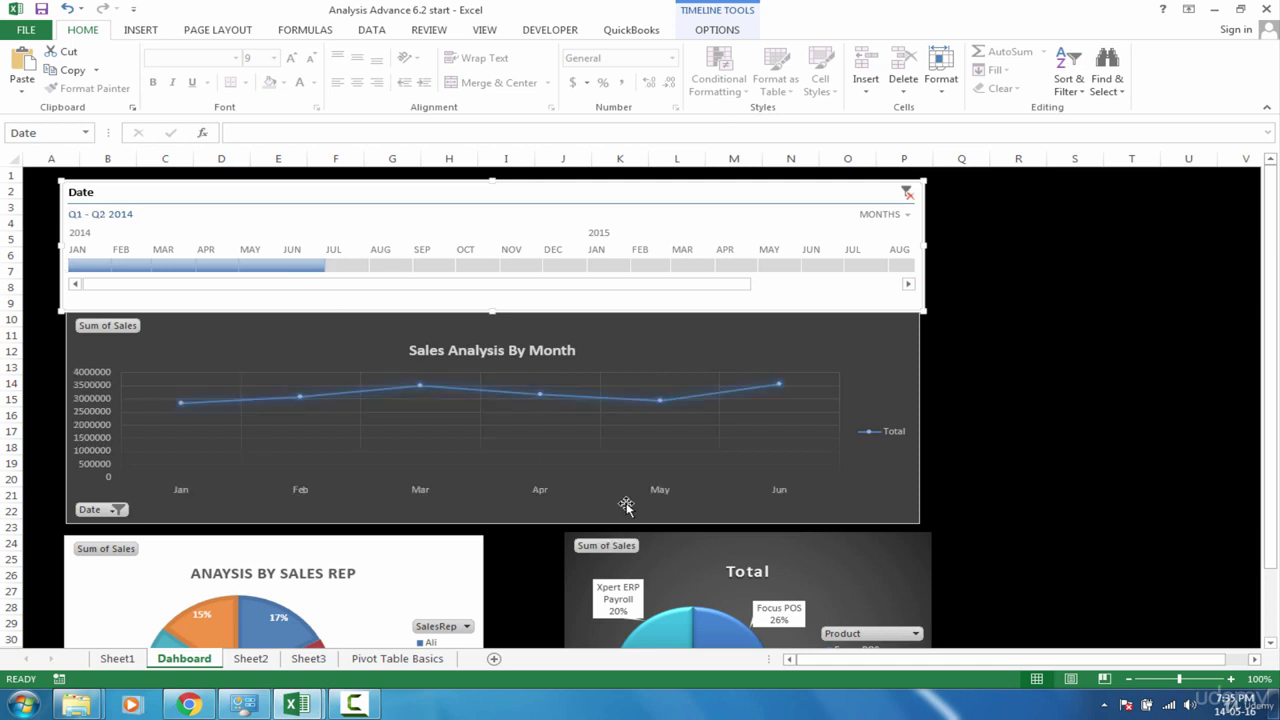
Filter the Date timeline to March through September 2014
{"action": "left_click_drag", "start_coordinate": [1273, 336], "coordinate": [1275, 376]}
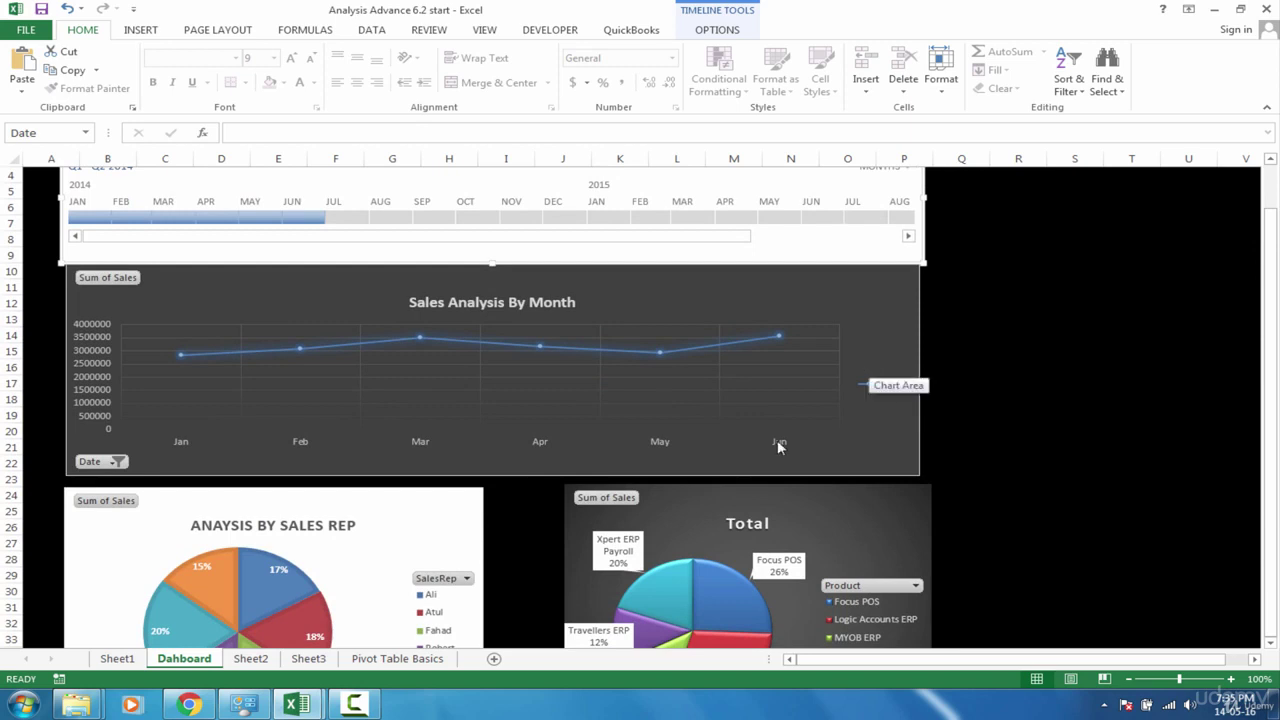
{"action": "left_click", "coordinate": [168, 218]}
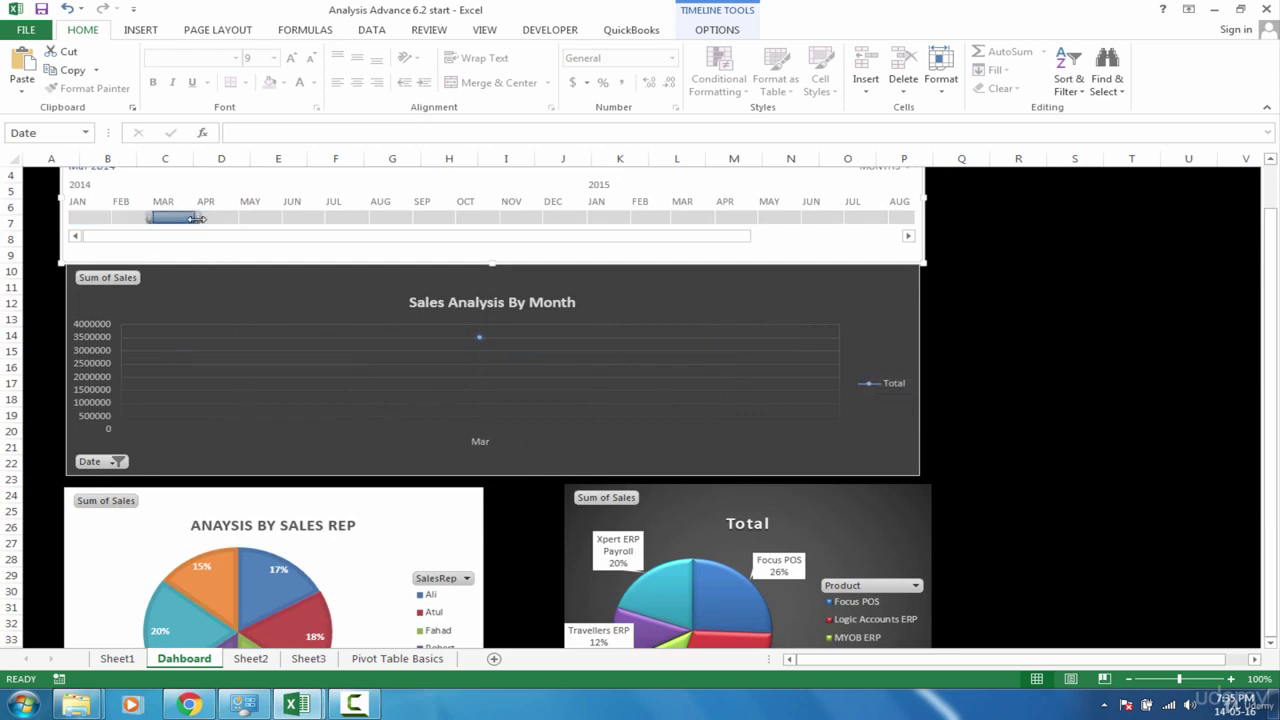
{"action": "left_click_drag", "start_coordinate": [208, 218], "coordinate": [456, 218]}
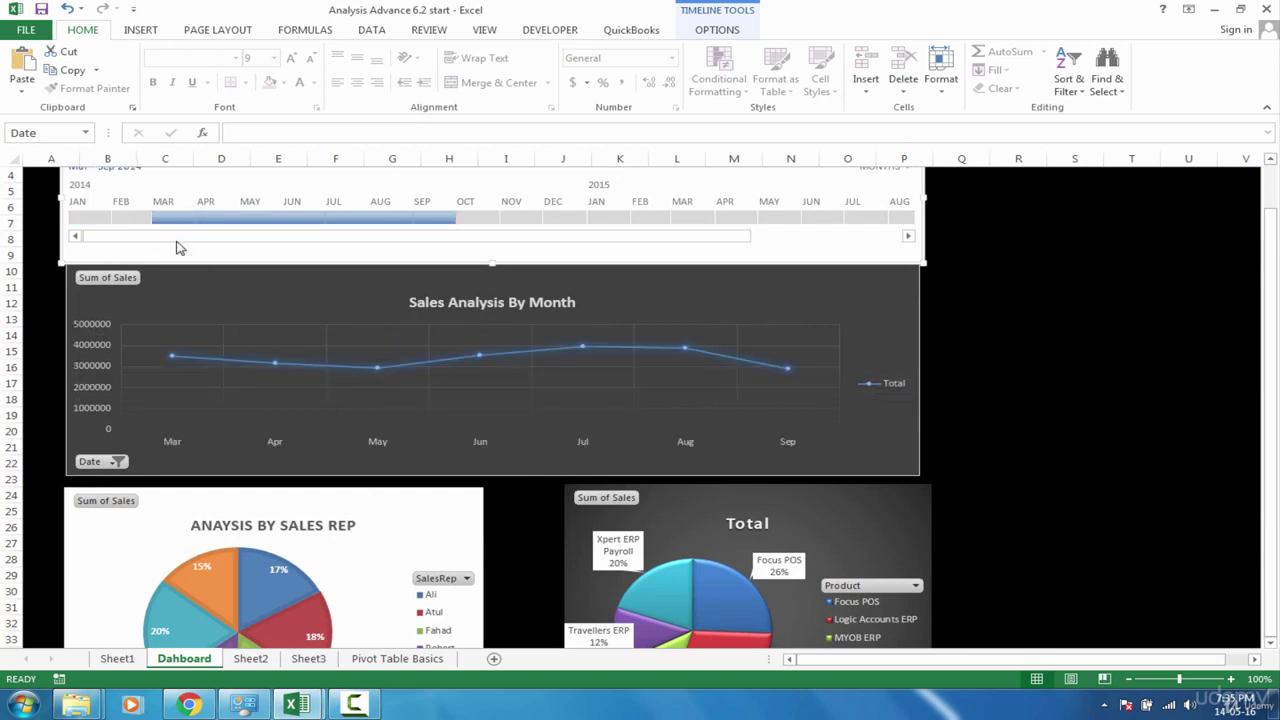
Set the Date timeline's range to January through September 2014
{"action": "left_click", "coordinate": [100, 218]}
{"action": "left_click_drag", "start_coordinate": [113, 218], "coordinate": [458, 218]}
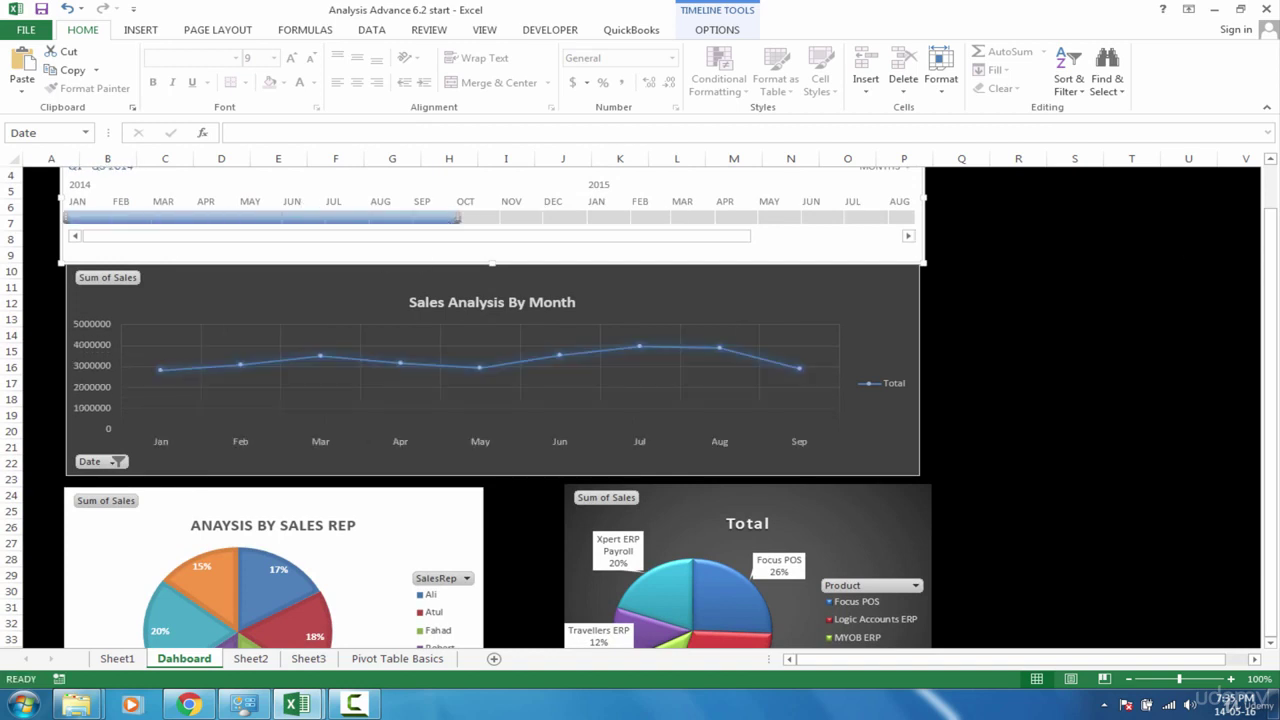
{"action": "scroll", "coordinate": [965, 226], "scroll_direction": "up", "scroll_amount": 1}
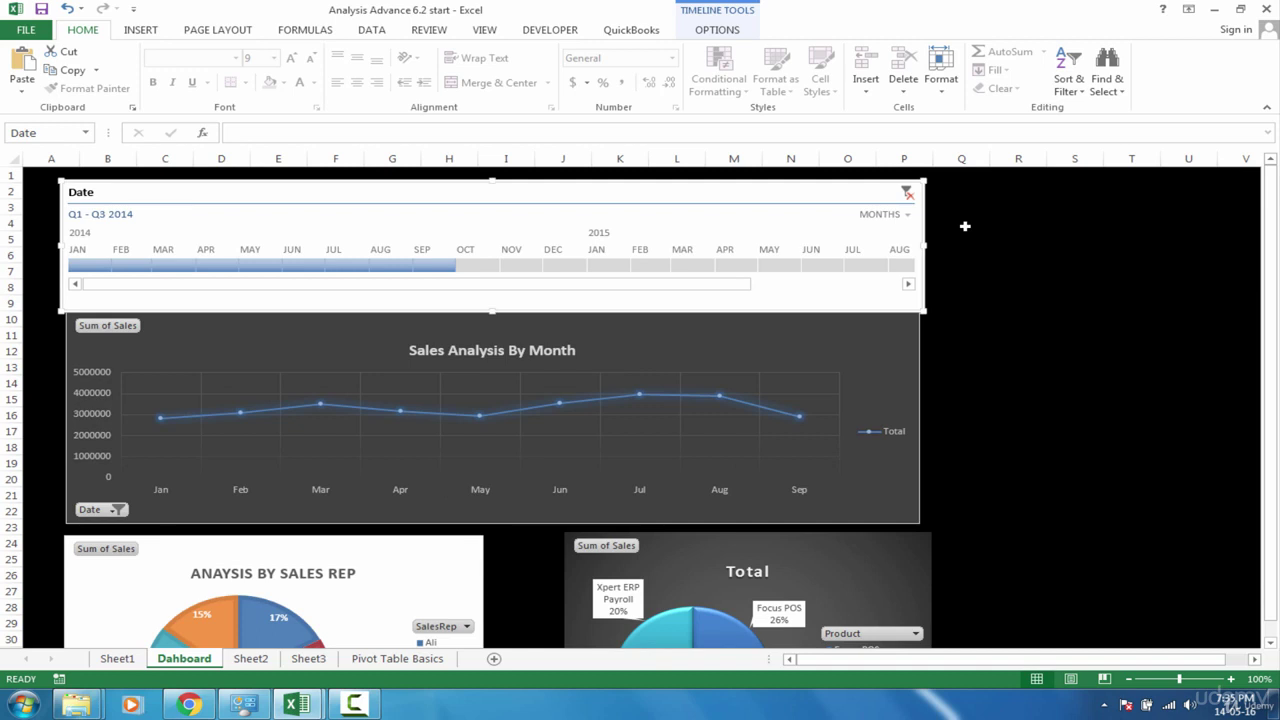
Connect the Date timeline to PivotTable15 on Sheet2 and PivotTable16 on Sheet3 through its report connections
{"action": "right_click", "coordinate": [787, 198]}
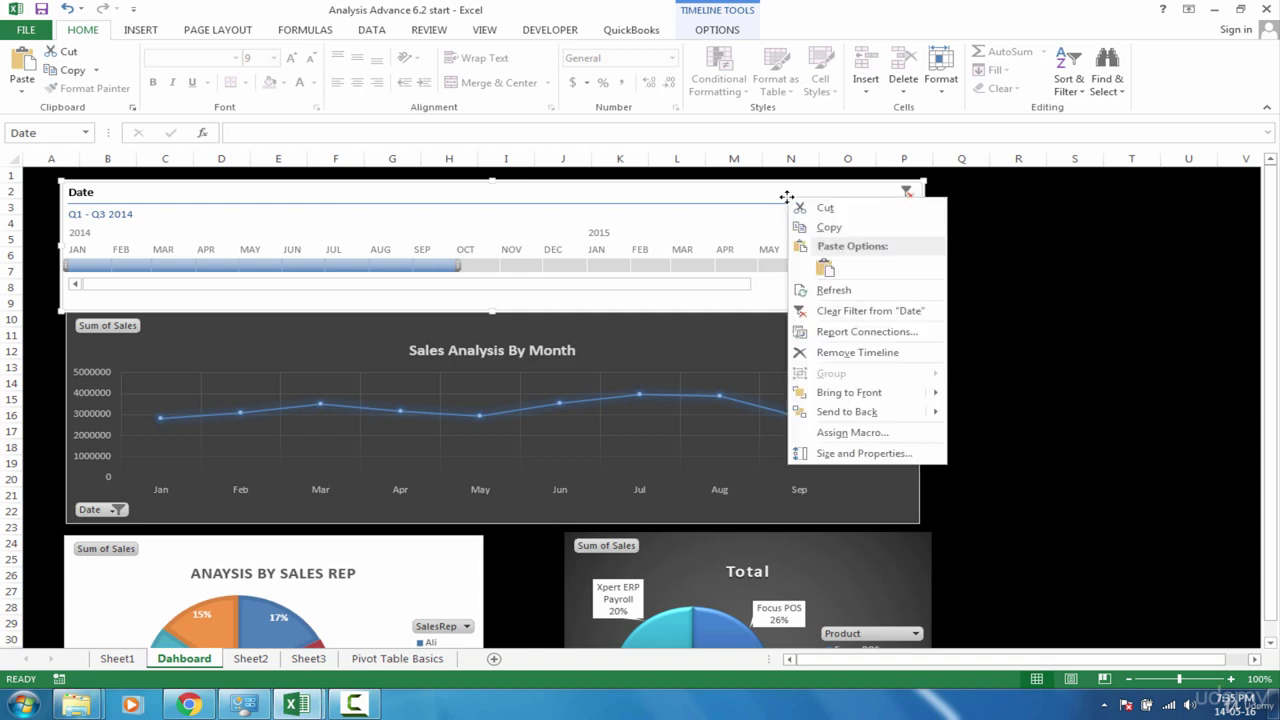
{"action": "left_click", "coordinate": [838, 333]}
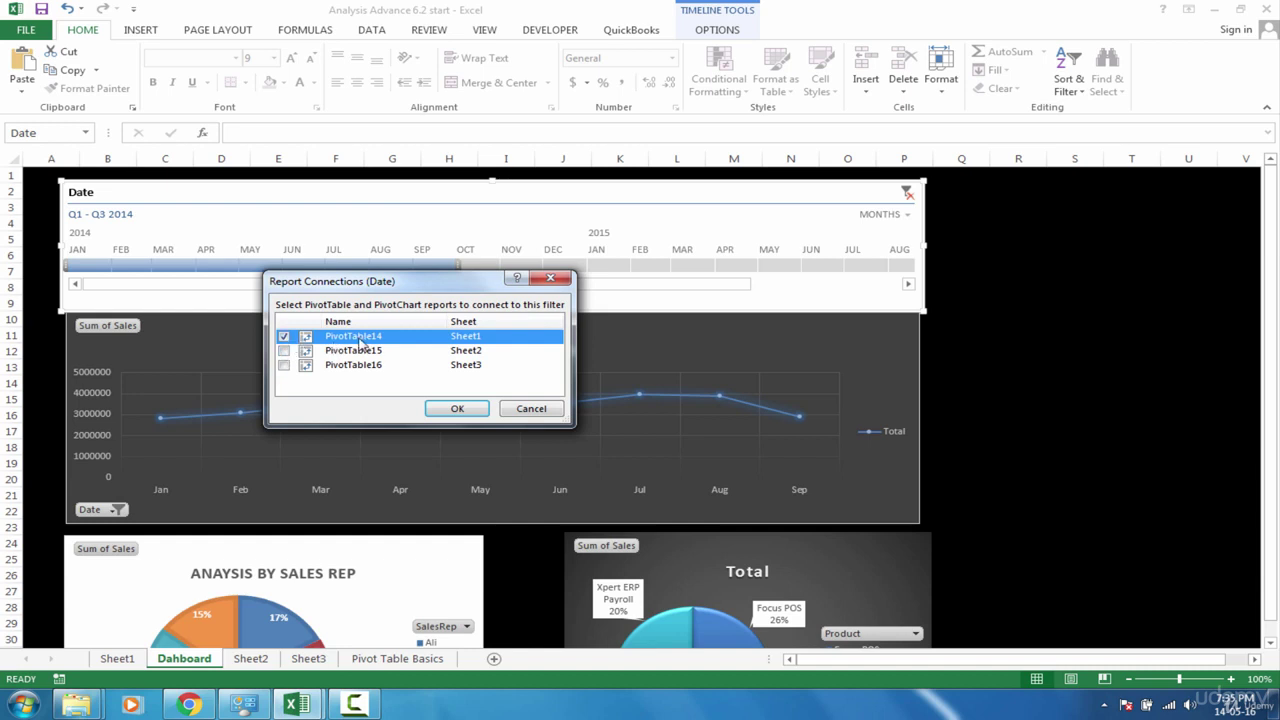
{"action": "left_click", "coordinate": [284, 351]}
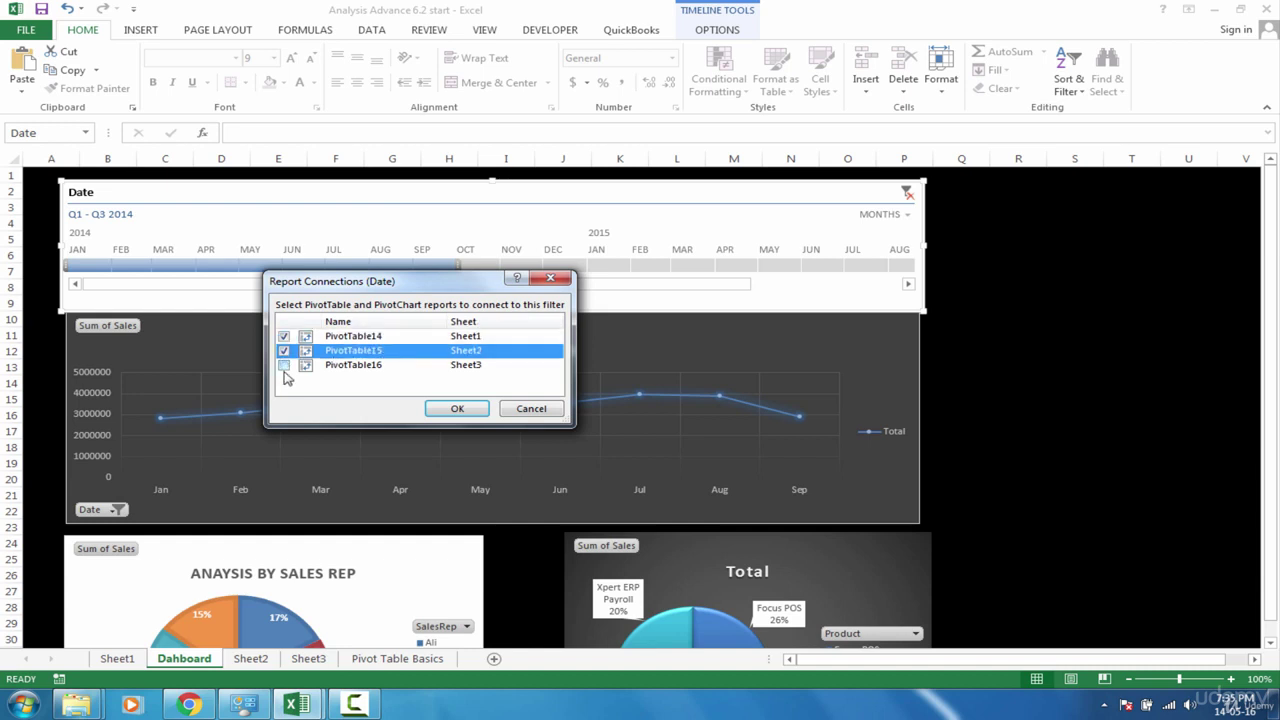
{"action": "left_click", "coordinate": [284, 368]}
{"action": "left_click", "coordinate": [455, 408]}
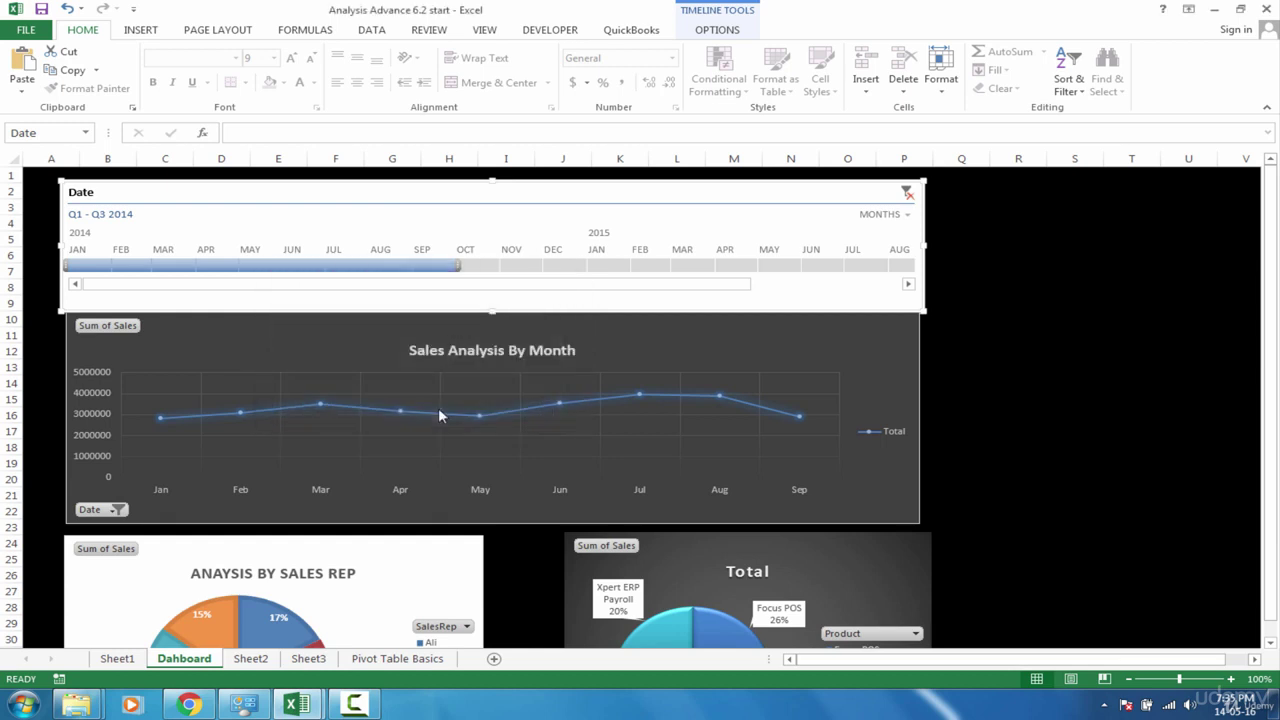
Filter the Date timeline to January through May 2014, and change the range to March through September 2014
{"action": "left_click", "coordinate": [92, 266]}
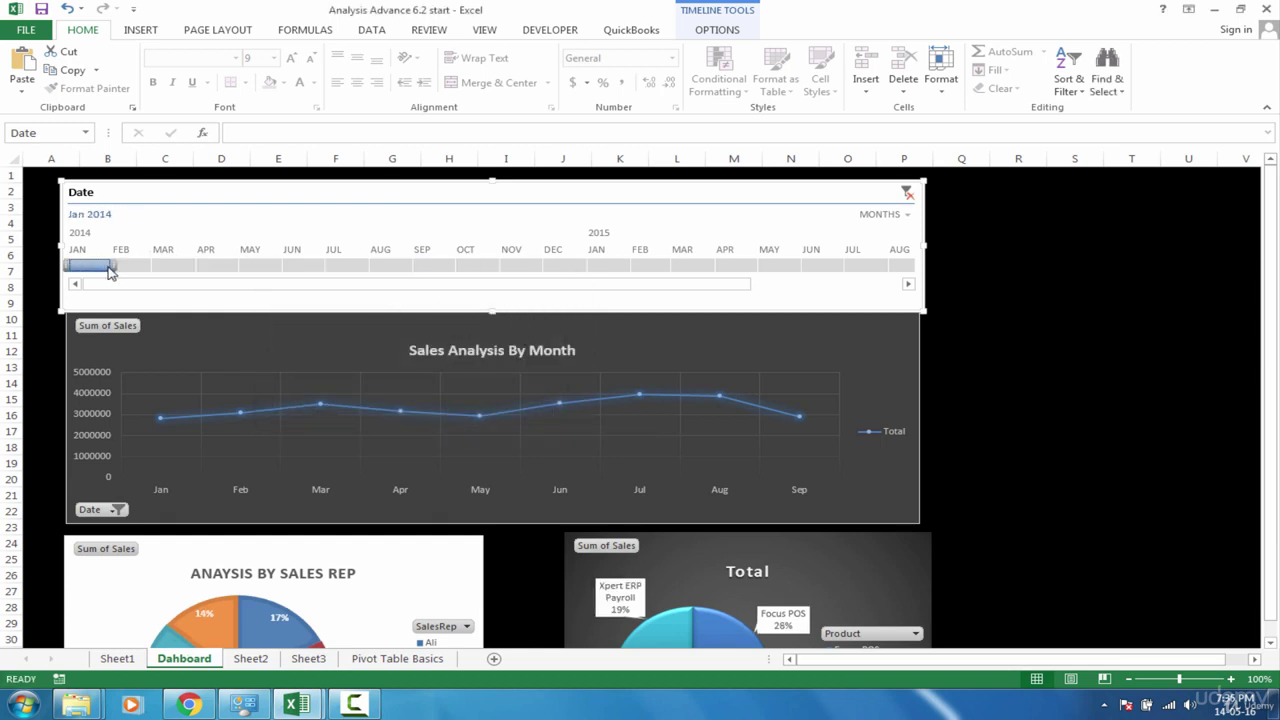
{"action": "left_click_drag", "start_coordinate": [113, 265], "coordinate": [285, 262]}
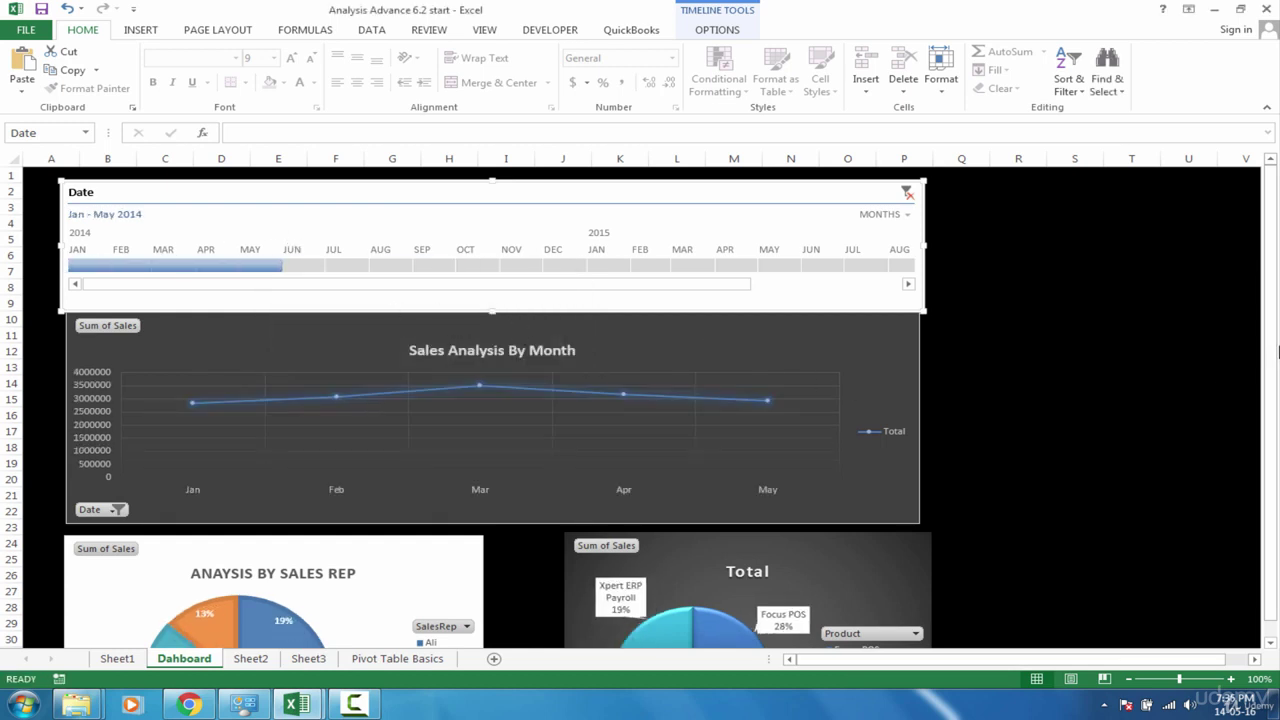
{"action": "left_click_drag", "start_coordinate": [1277, 385], "coordinate": [1277, 392]}
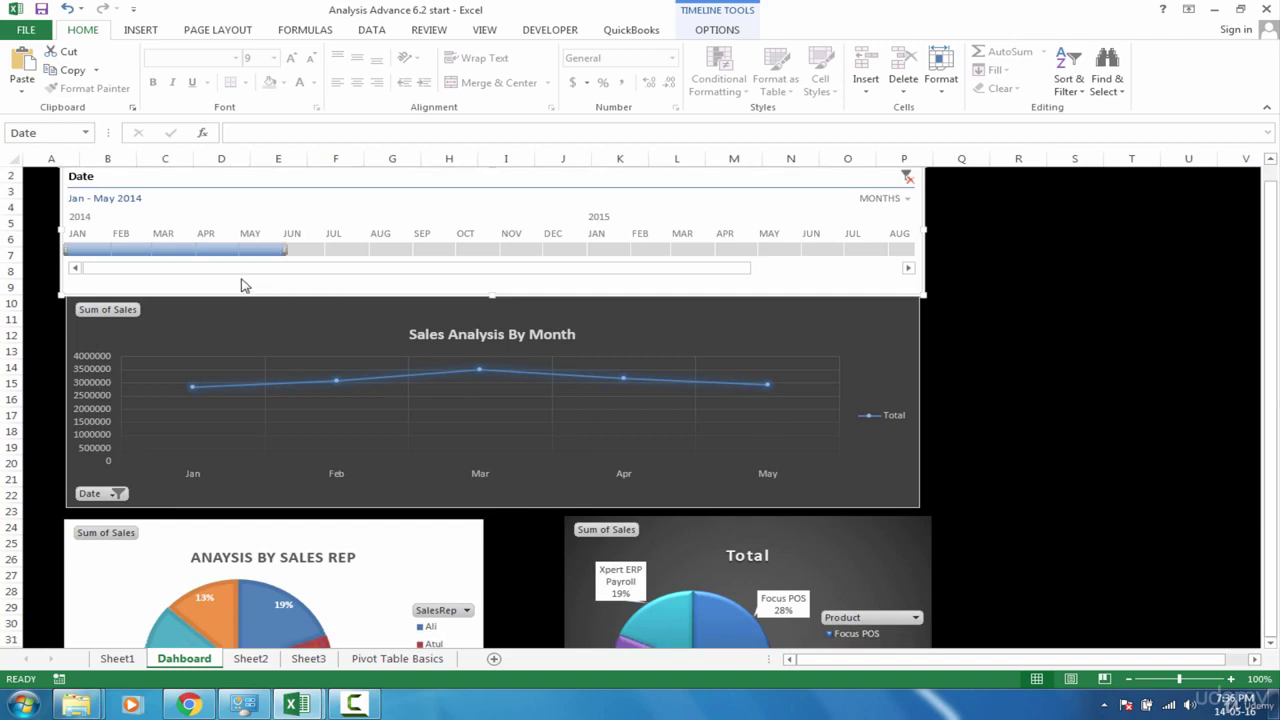
{"action": "left_click", "coordinate": [180, 255]}
{"action": "left_click_drag", "start_coordinate": [194, 250], "coordinate": [467, 230]}
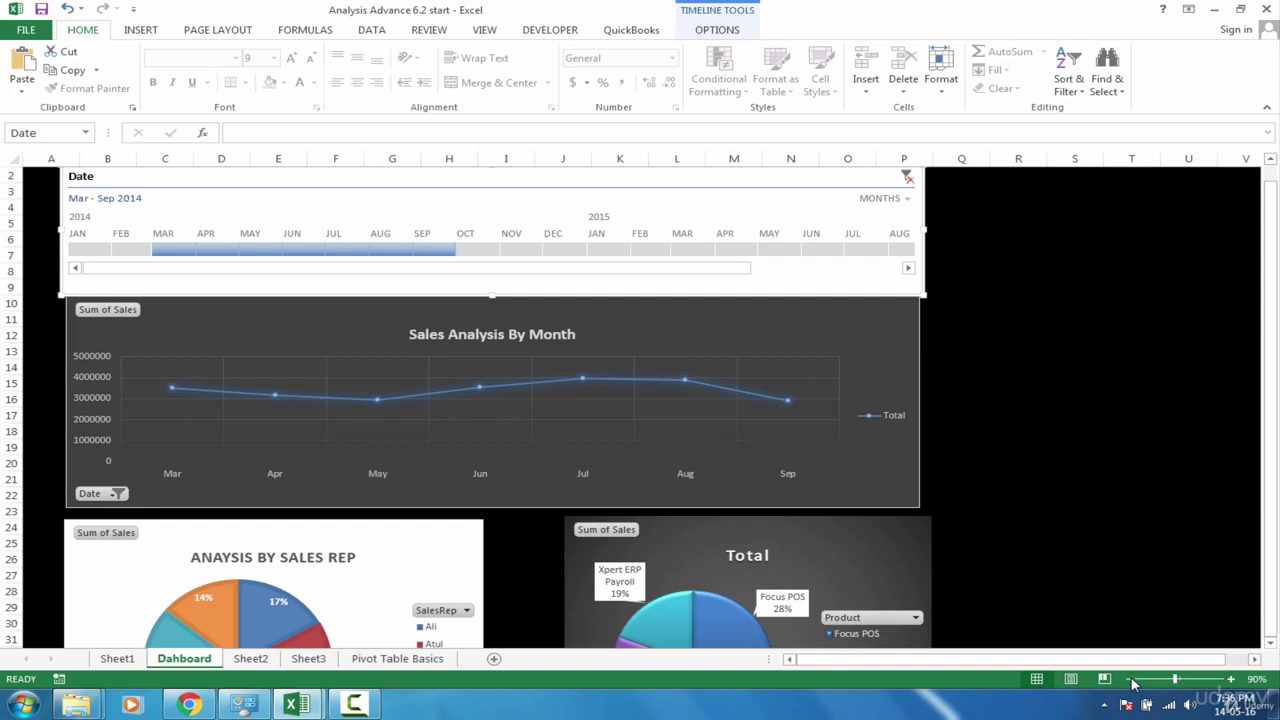
Narrow the Date timeline's range to March through July 2014
{"action": "left_click", "coordinate": [1129, 679]}
{"action": "left_click", "coordinate": [1129, 679]}
{"action": "left_click", "coordinate": [1129, 679]}
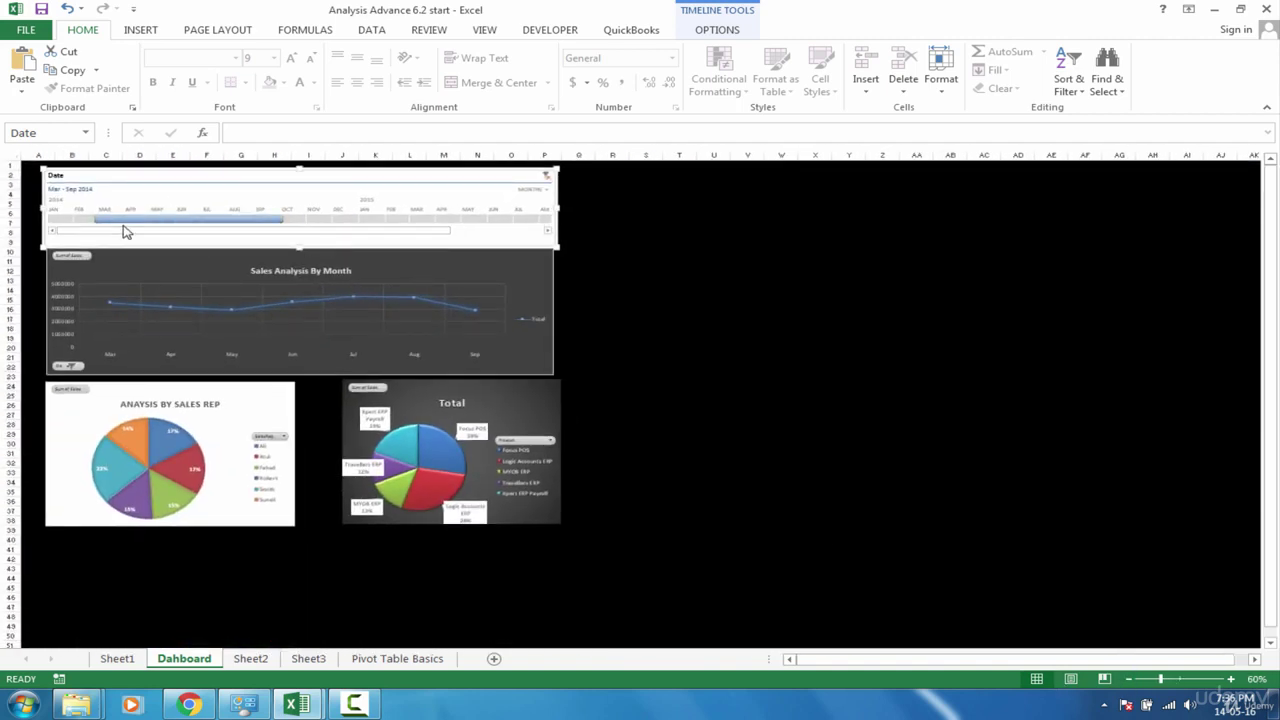
{"action": "left_click", "coordinate": [114, 223]}
{"action": "left_click_drag", "start_coordinate": [124, 218], "coordinate": [232, 215]}
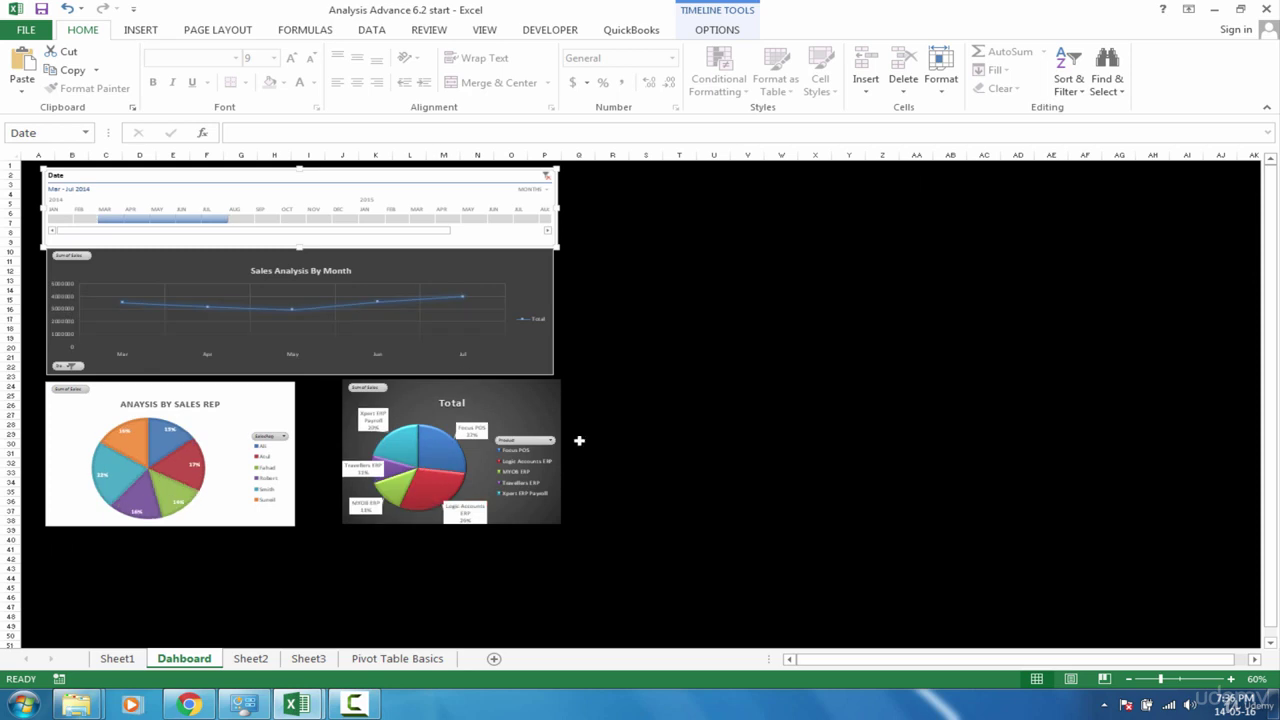
Move the Total pie chart slightly closer to the sales rep pie chart
{"action": "left_click_drag", "start_coordinate": [555, 397], "coordinate": [531, 397]}
{"action": "left_click", "coordinate": [612, 338]}
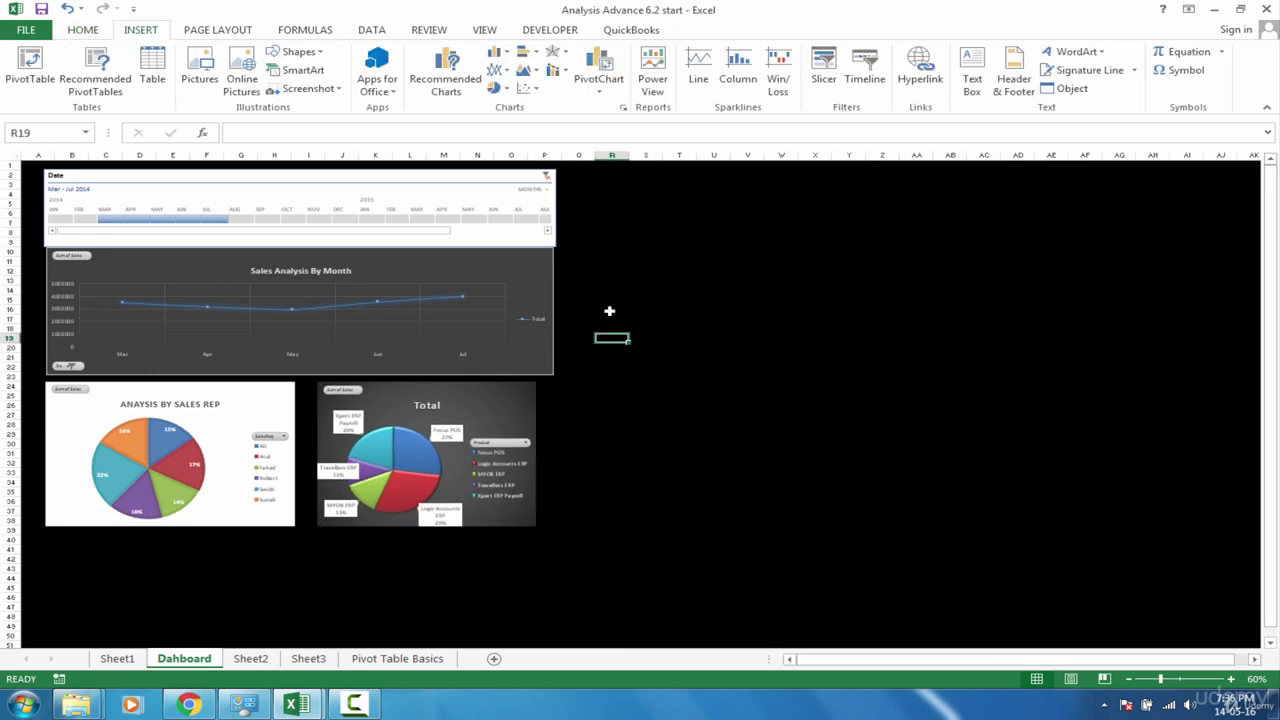
Insert slicers for Product, Region and SalesRep based on the Sales Analysis By Month chart
{"action": "left_click", "coordinate": [540, 260]}
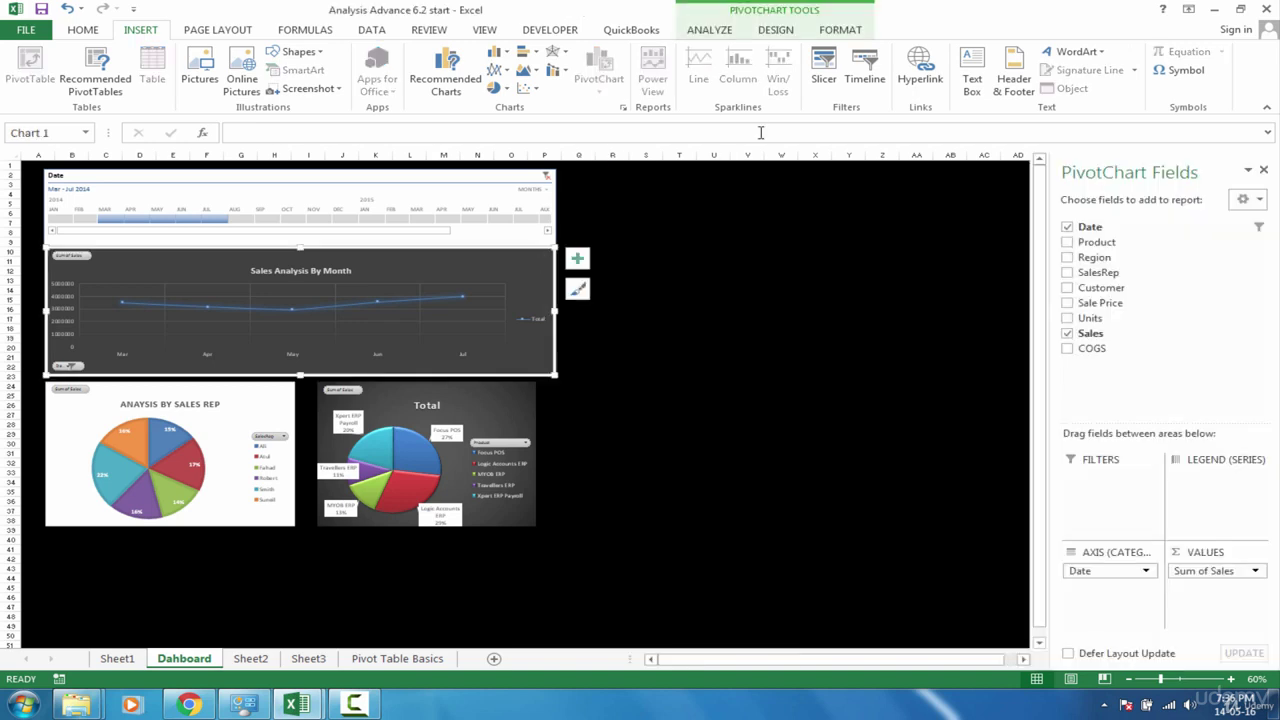
{"action": "left_click", "coordinate": [823, 70]}
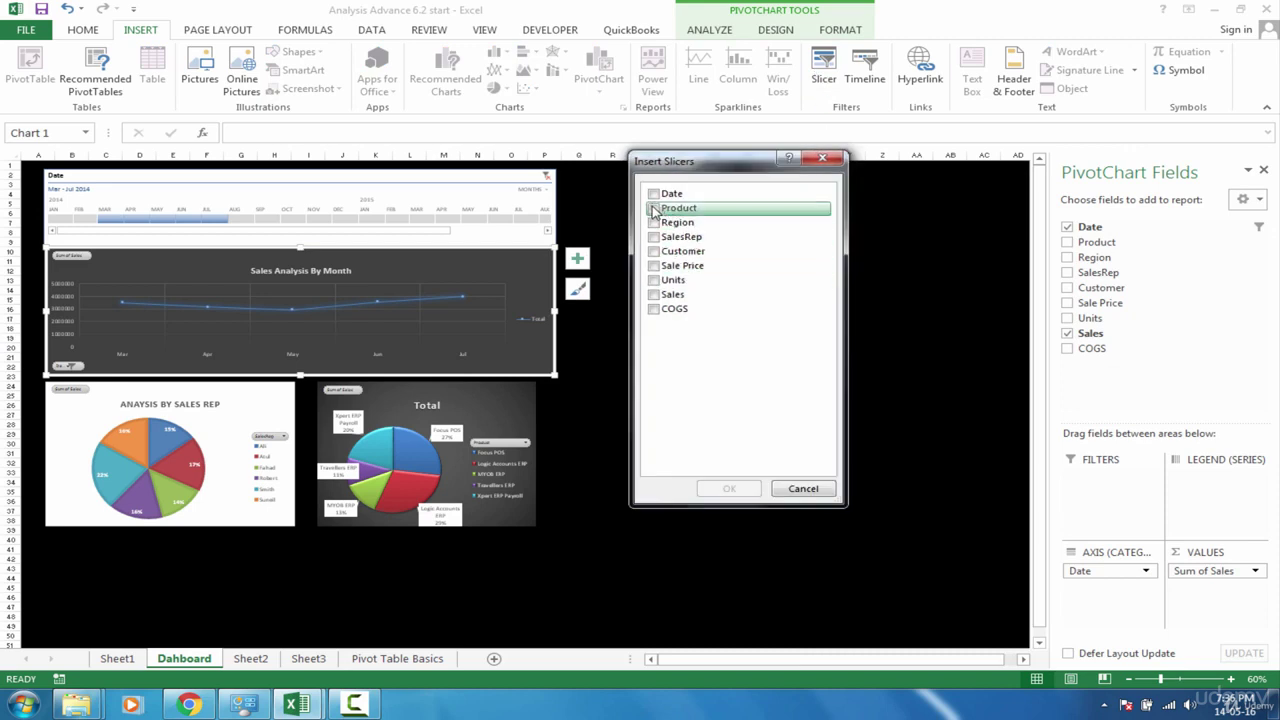
{"action": "left_click", "coordinate": [655, 209]}
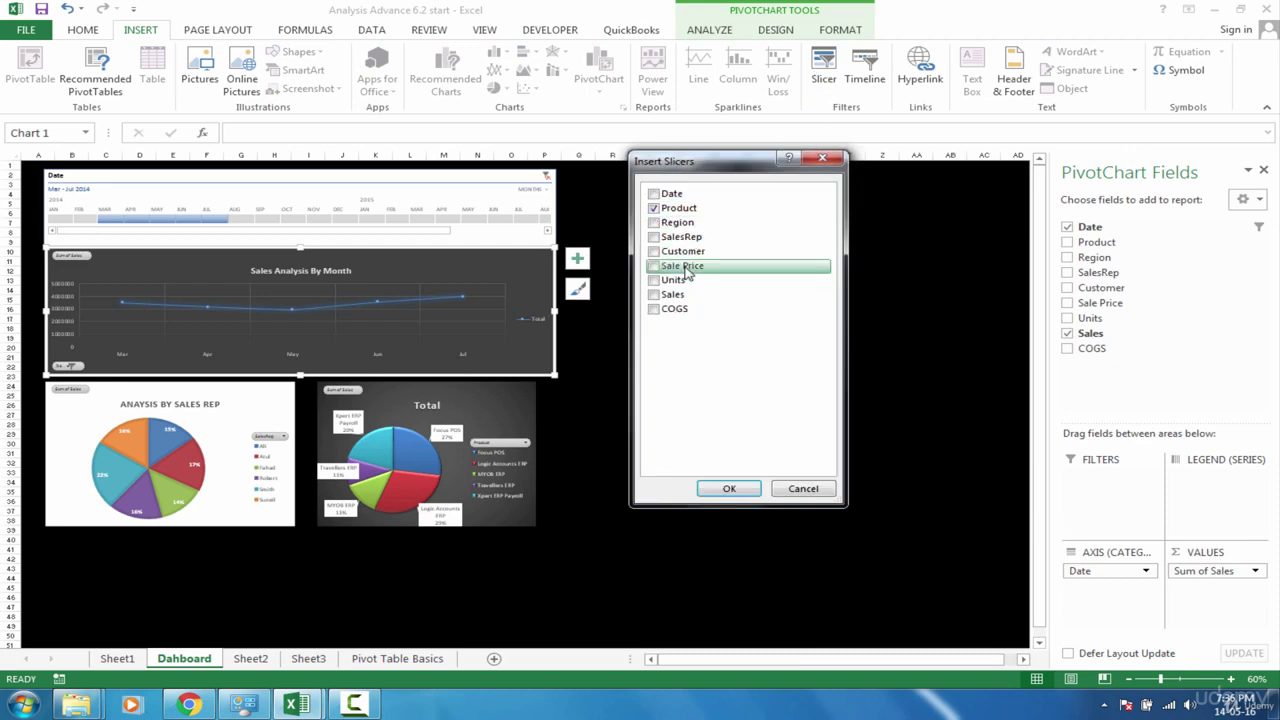
{"action": "left_click", "coordinate": [655, 222]}
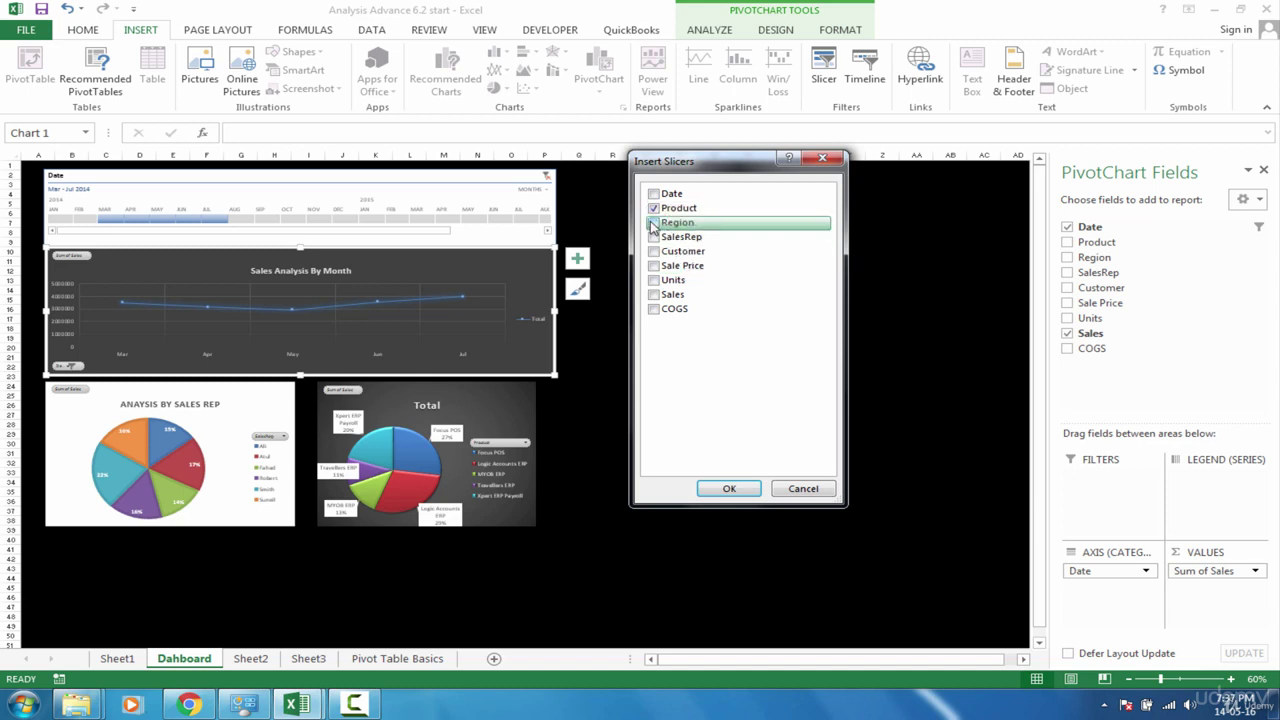
{"action": "left_click", "coordinate": [729, 488]}
Arrange the Region and Product slicers side by side to the right of the charts, with the SalesRep slicer below Region
{"action": "left_click_drag", "start_coordinate": [548, 349], "coordinate": [630, 186]}
{"action": "left_click_drag", "start_coordinate": [523, 323], "coordinate": [783, 183]}
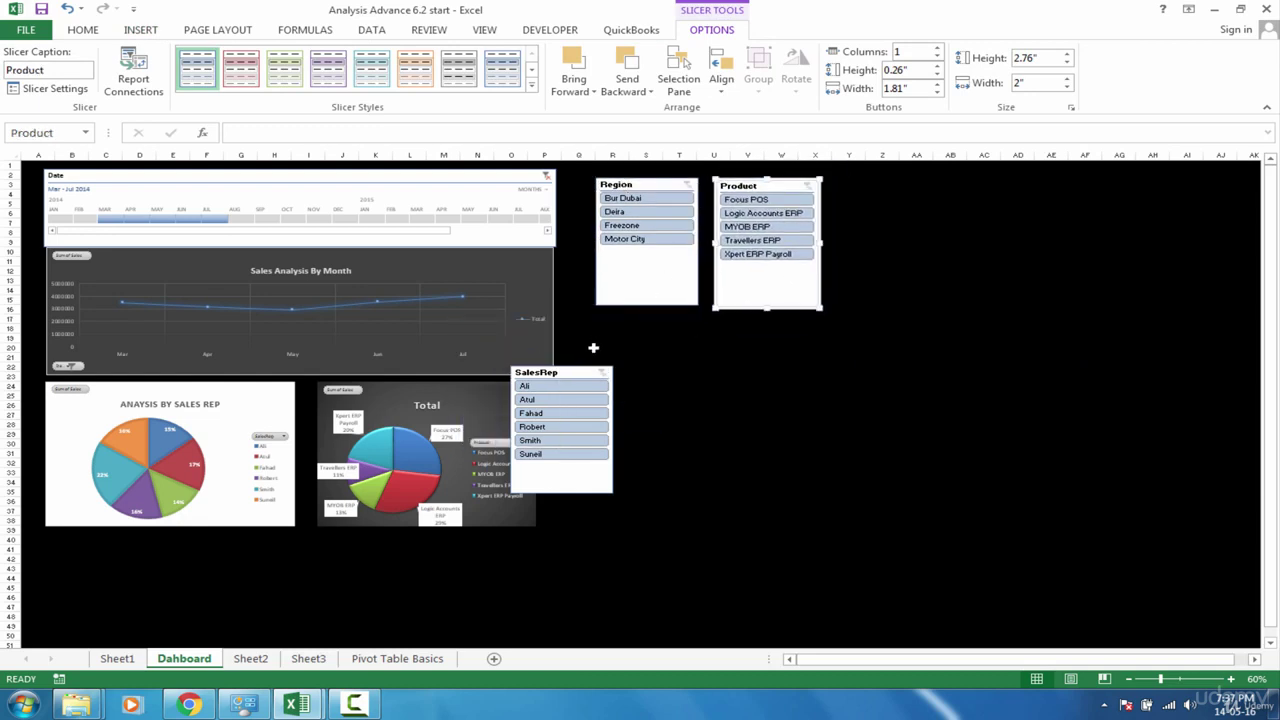
{"action": "left_click_drag", "start_coordinate": [572, 375], "coordinate": [662, 346]}
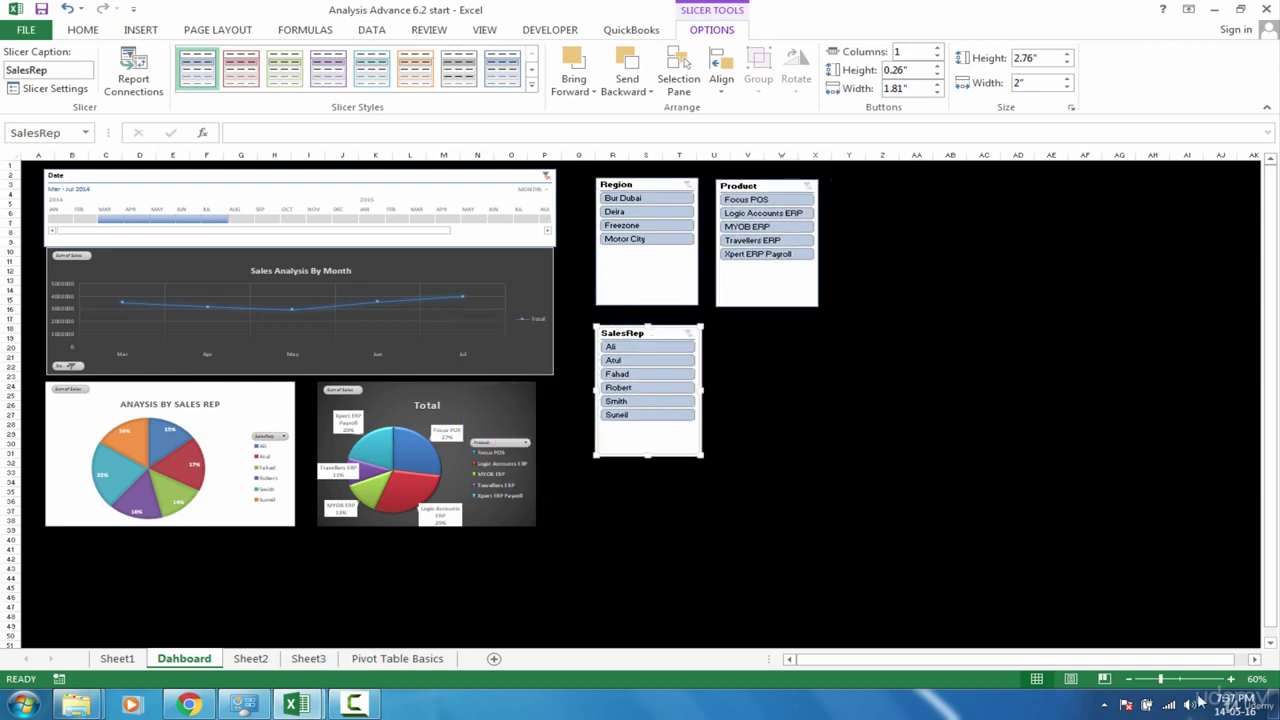
Apply dark slicer styles: teal to SalesRep, orange to Region and green to Product
{"action": "left_click", "coordinate": [1234, 679]}
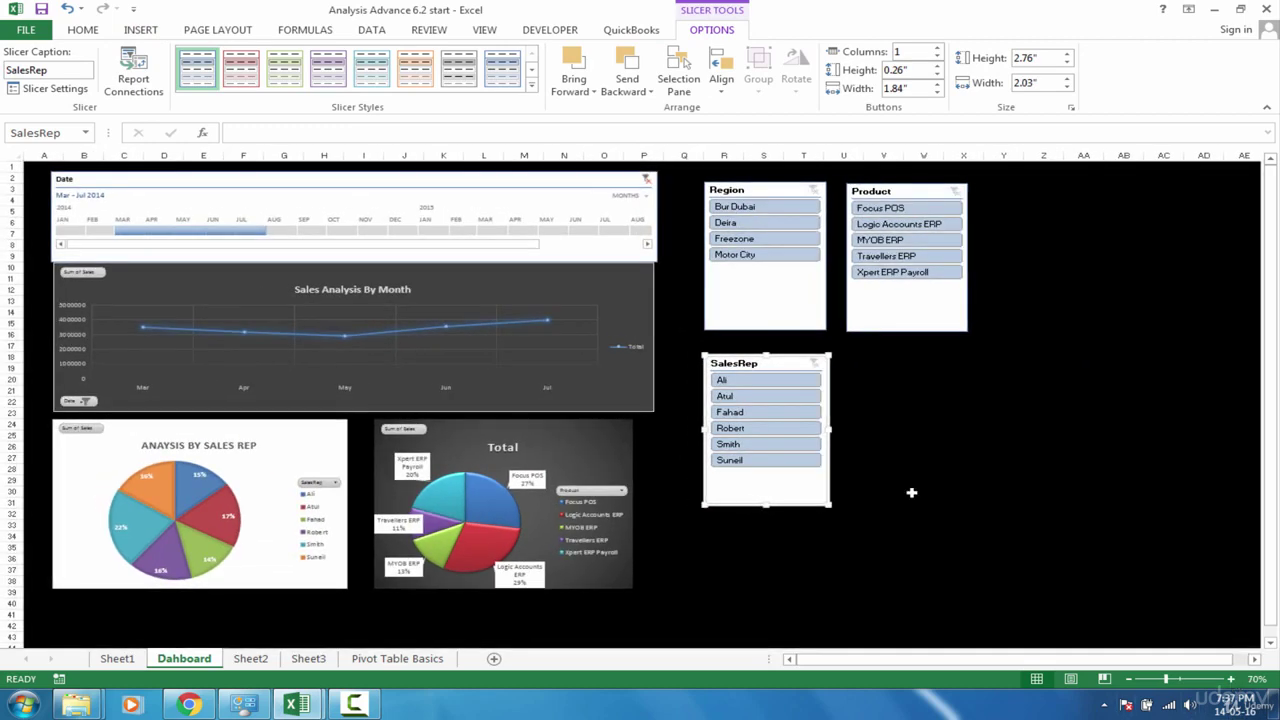
{"action": "left_click", "coordinate": [1232, 679]}
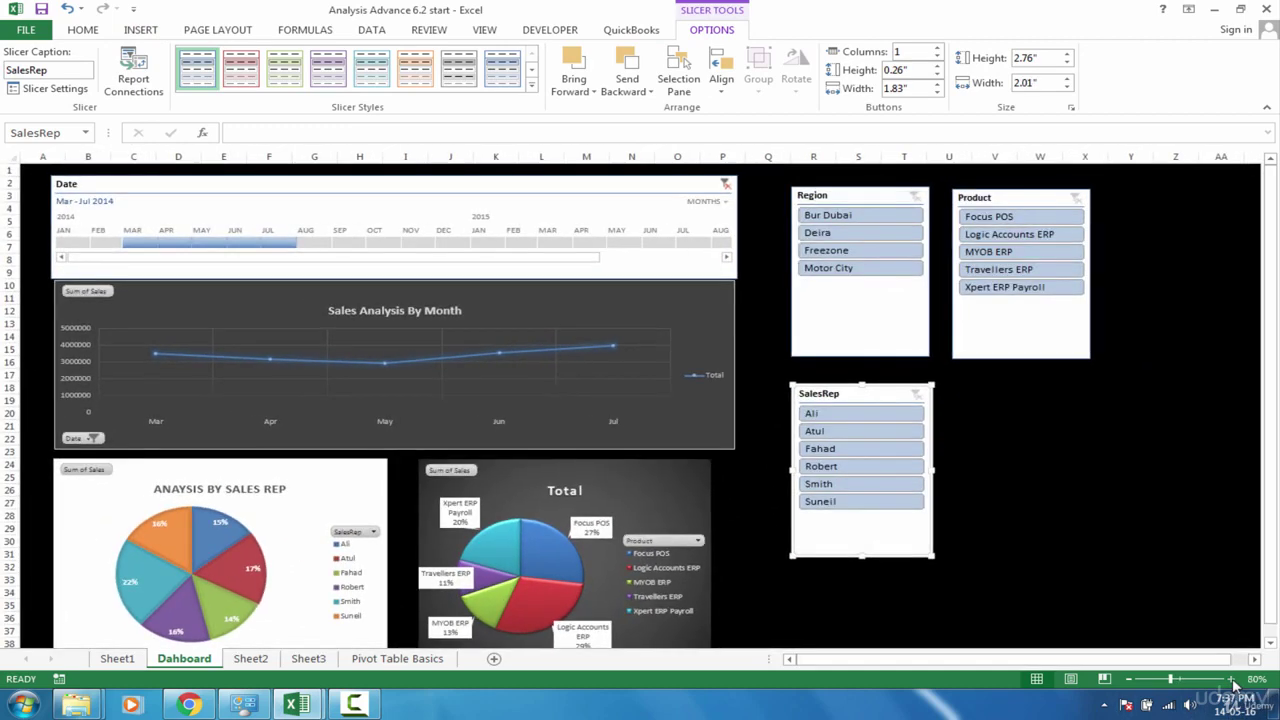
{"action": "left_click", "coordinate": [531, 85]}
{"action": "left_click", "coordinate": [371, 148]}
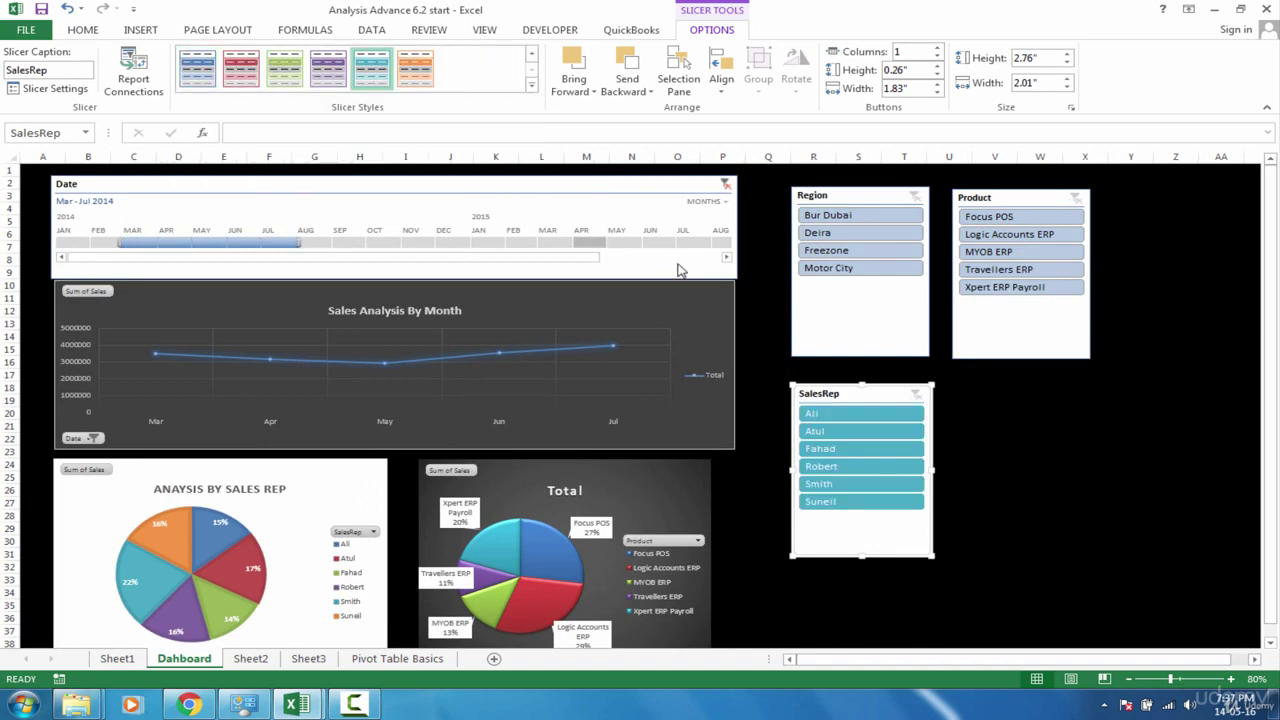
{"action": "left_click", "coordinate": [838, 197]}
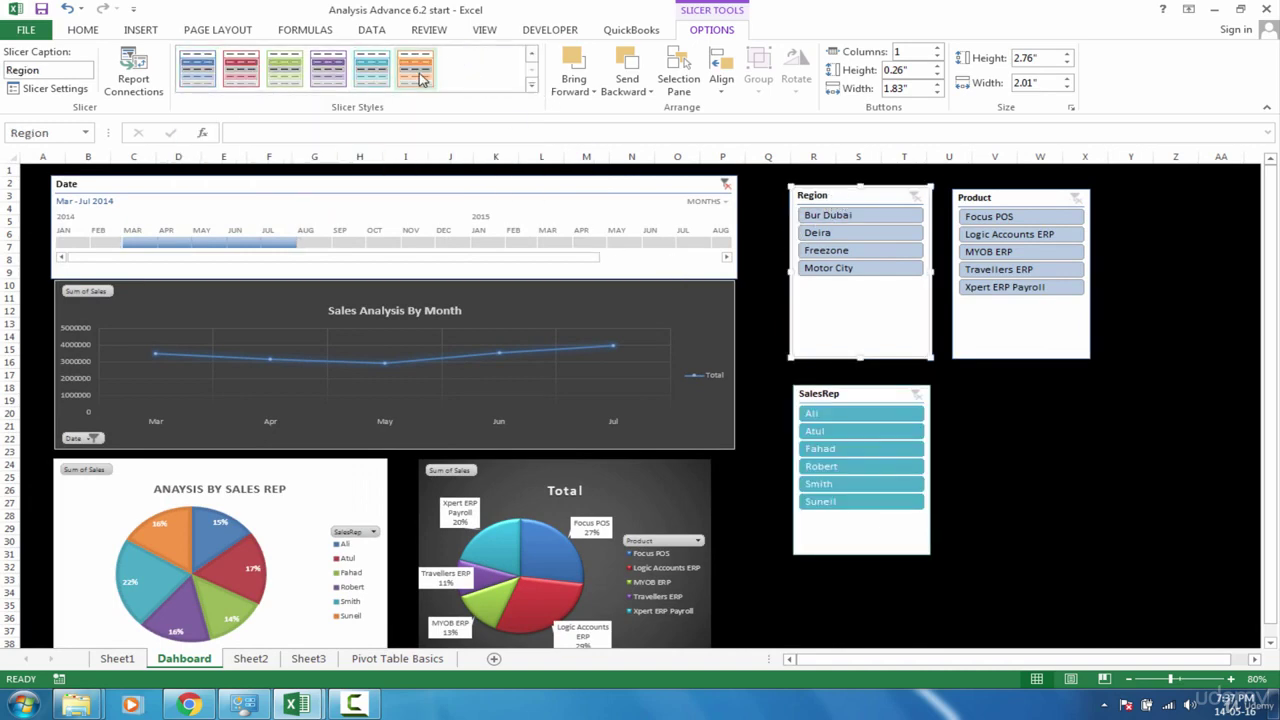
{"action": "left_click", "coordinate": [415, 68]}
{"action": "left_click", "coordinate": [1005, 200]}
{"action": "left_click", "coordinate": [284, 68]}
{"action": "left_click", "coordinate": [986, 438]}
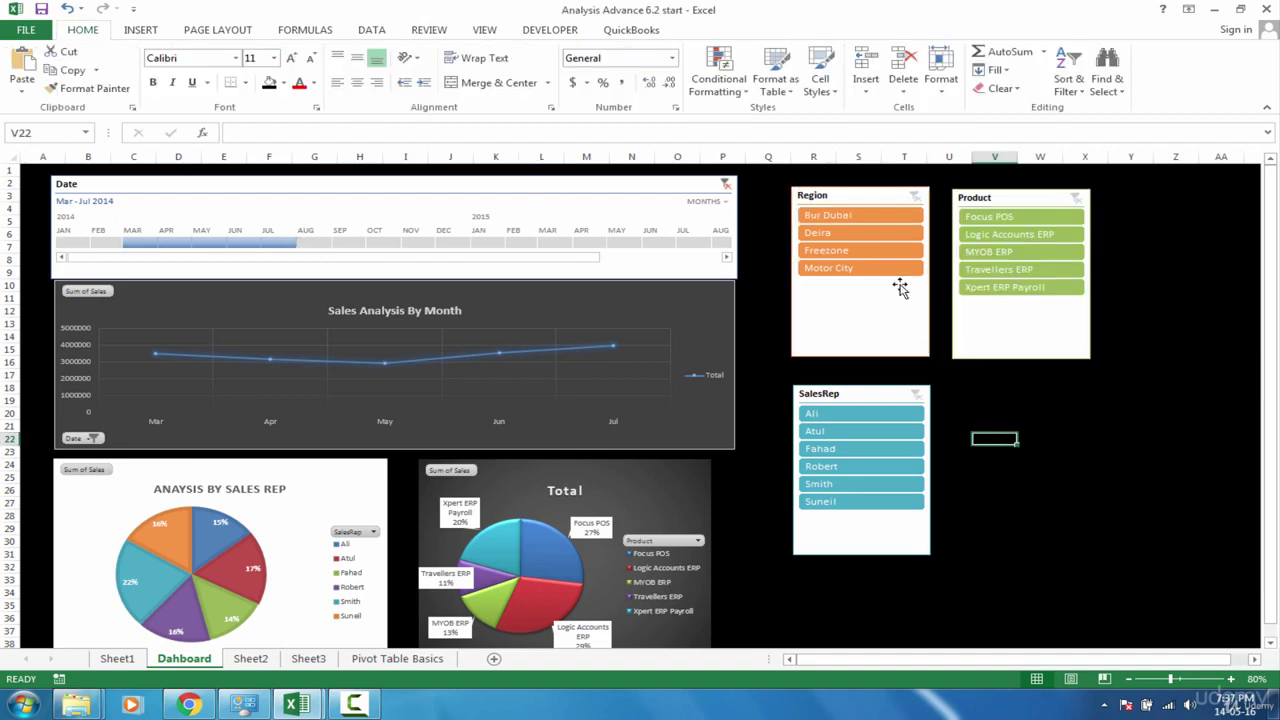
Connect the Region slicer to PivotTable15 on Sheet2 and PivotTable16 on Sheet3 through its report connections
{"action": "right_click", "coordinate": [860, 198]}
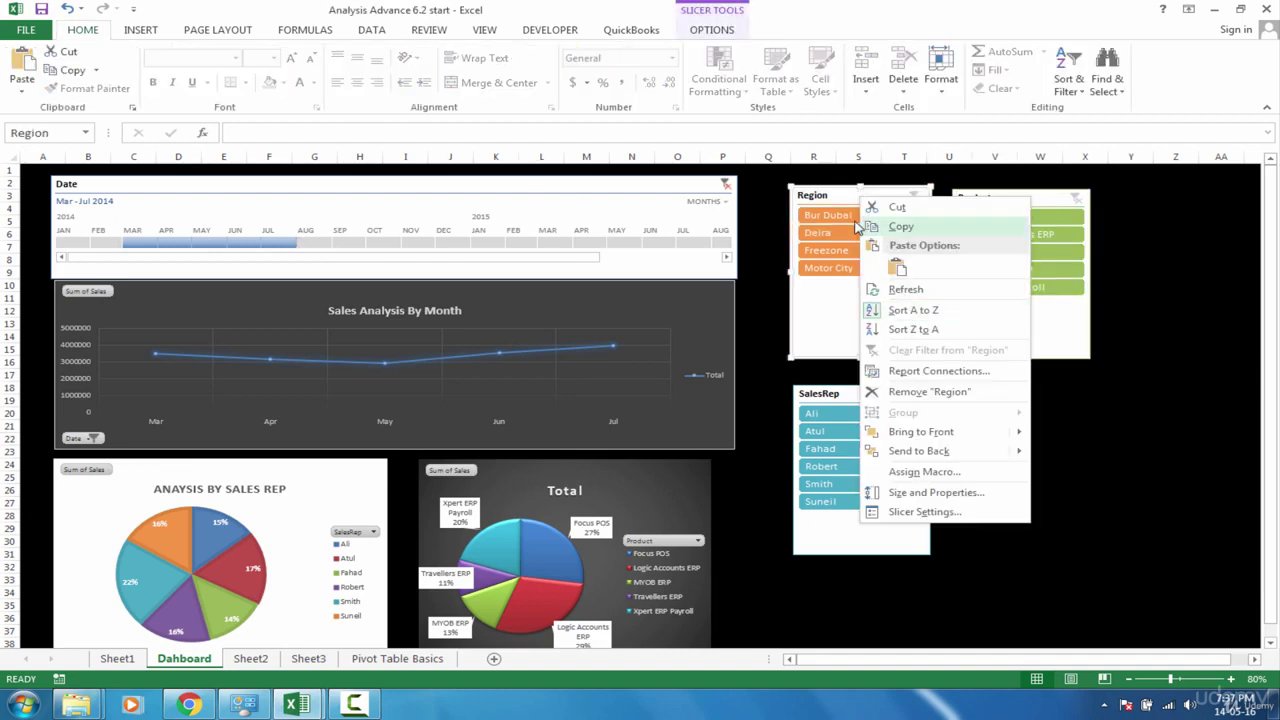
{"action": "left_click", "coordinate": [924, 372]}
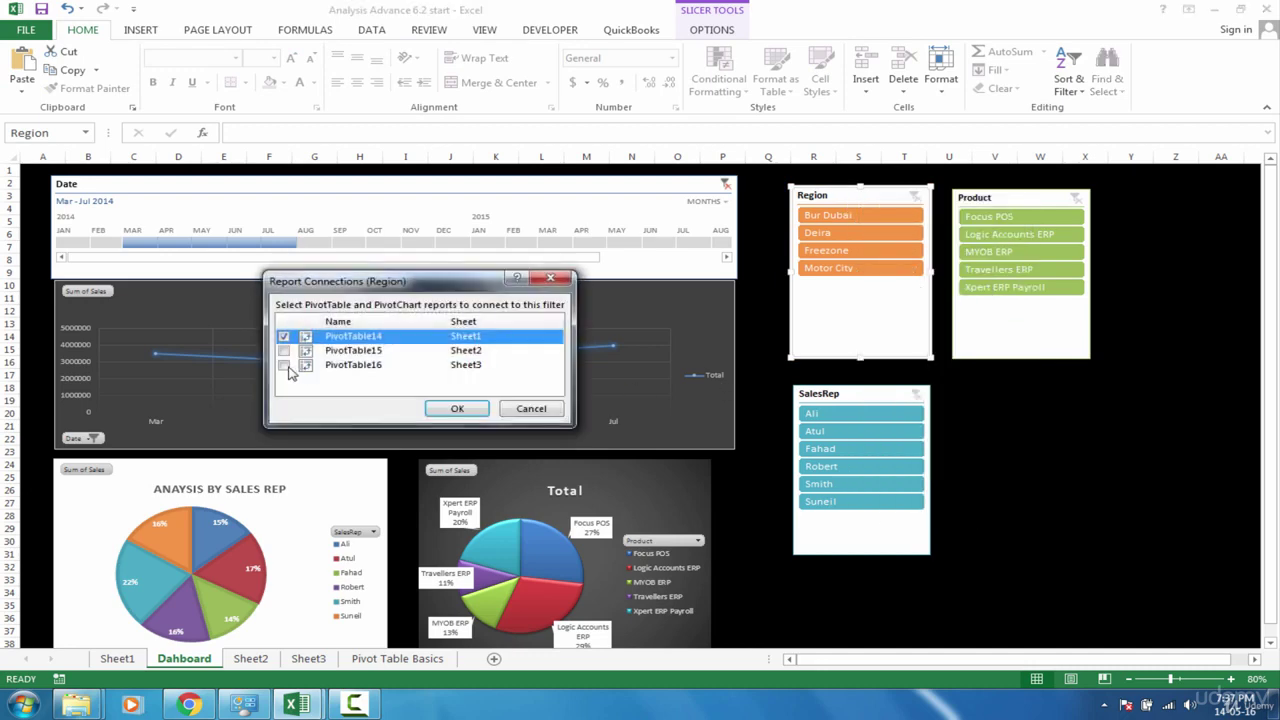
{"action": "left_click", "coordinate": [284, 350]}
{"action": "left_click", "coordinate": [284, 364]}
{"action": "left_click", "coordinate": [457, 408]}
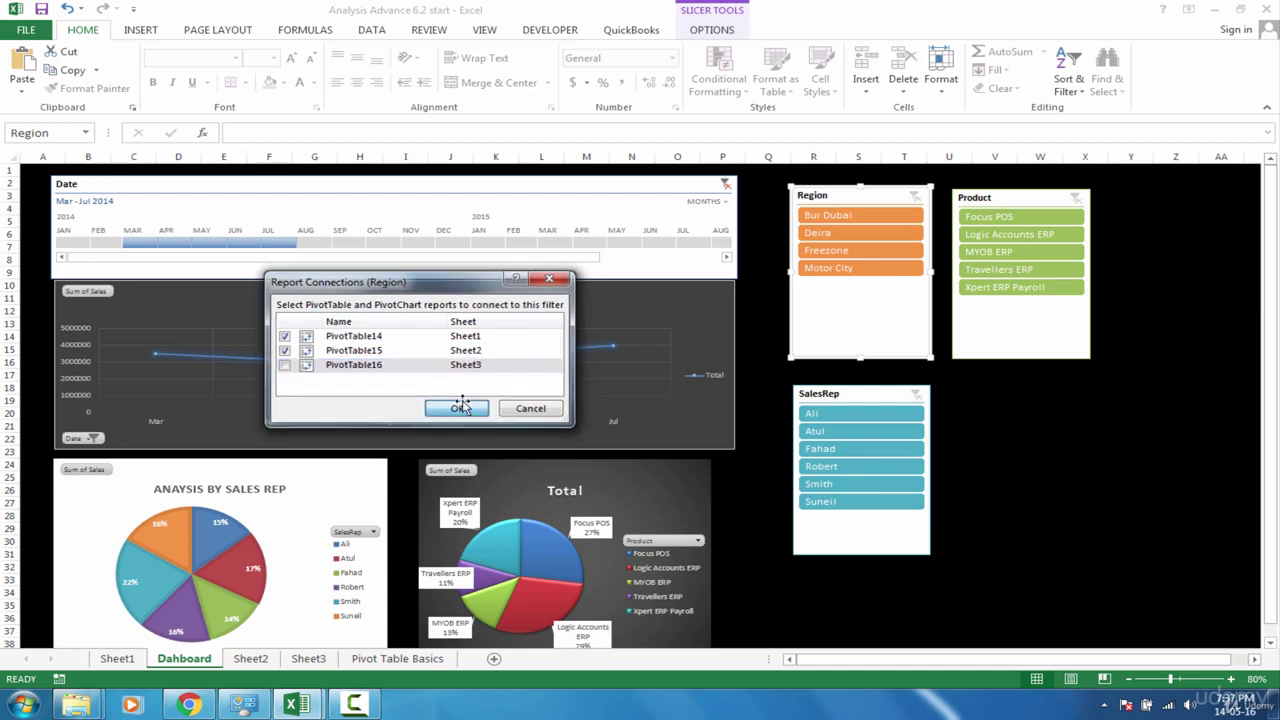
{"action": "right_click", "coordinate": [867, 201]}
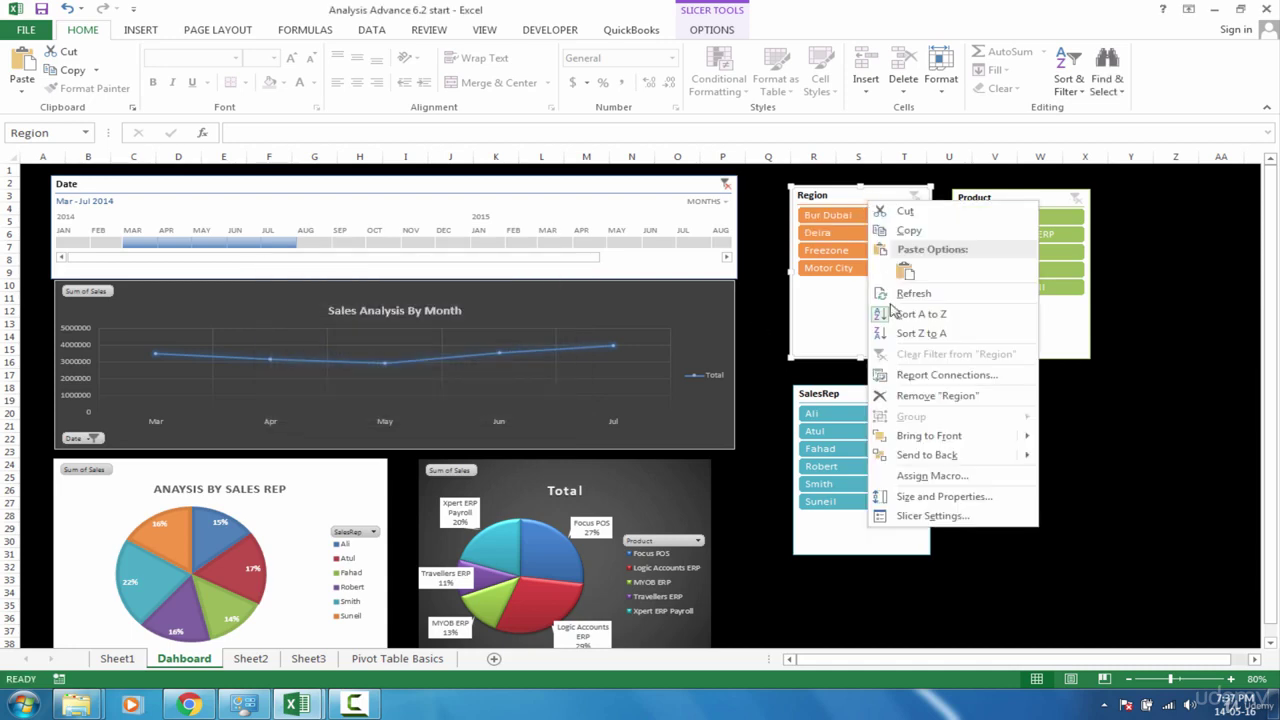
{"action": "left_click", "coordinate": [912, 377]}
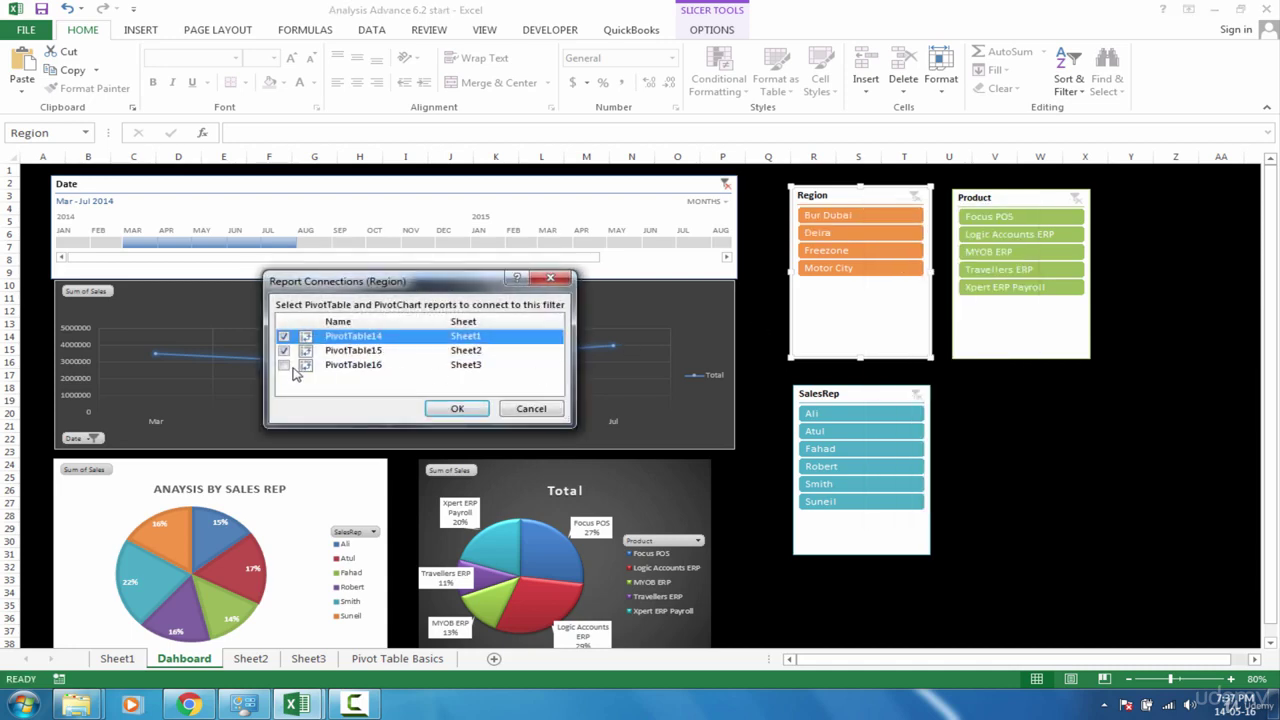
{"action": "left_click", "coordinate": [284, 364]}
{"action": "left_click", "coordinate": [457, 408]}
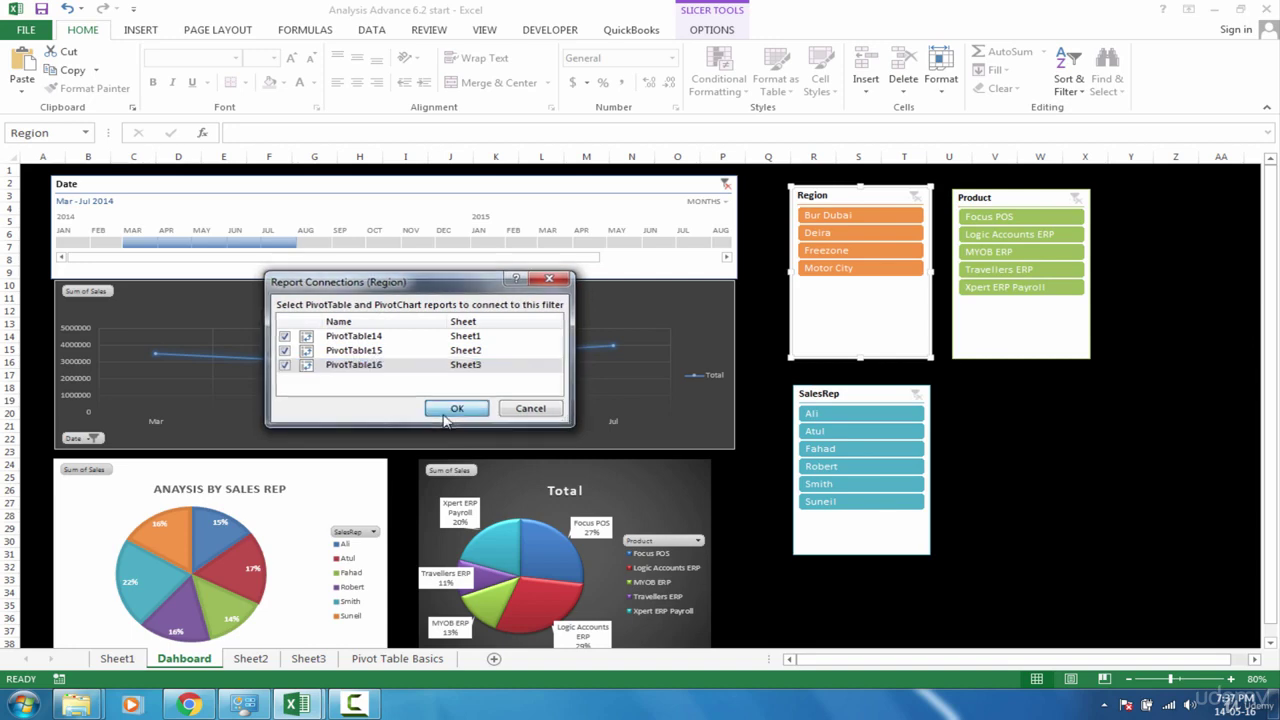
Connect the SalesRep slicer to PivotTable15 on Sheet2 and PivotTable16 on Sheet3 through its report connections
{"action": "right_click", "coordinate": [838, 398]}
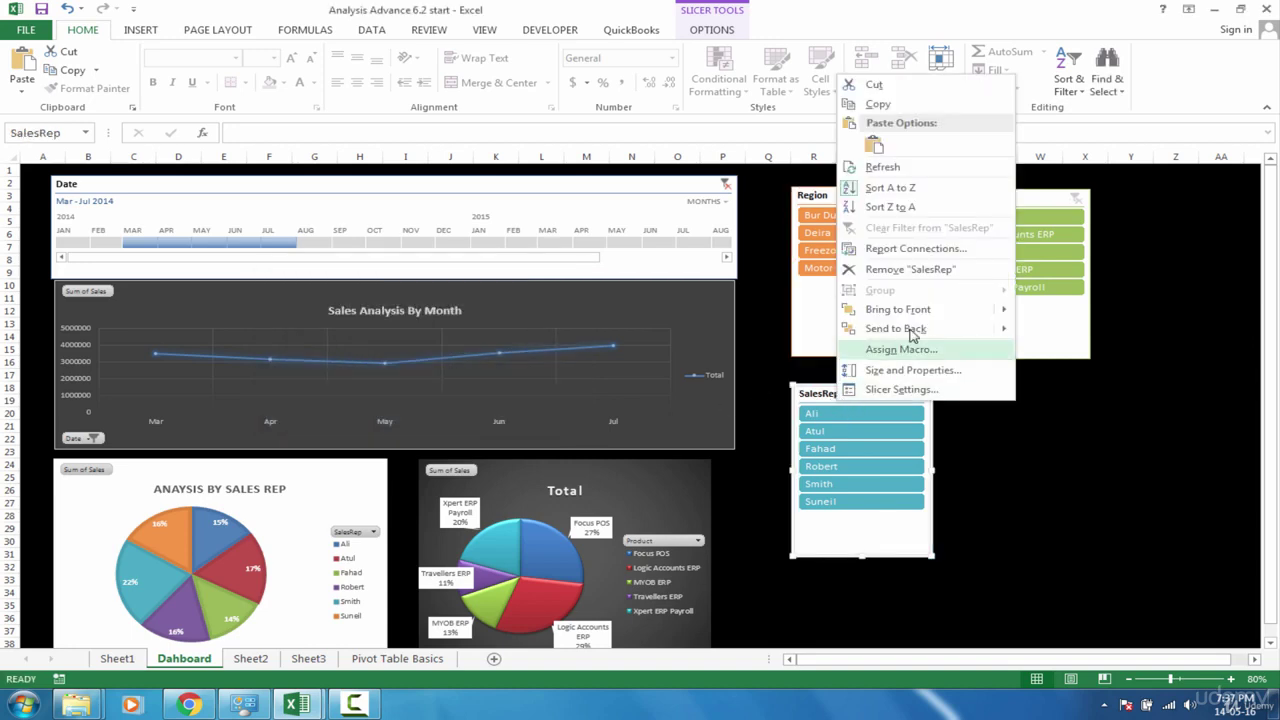
{"action": "left_click", "coordinate": [912, 249]}
{"action": "left_click", "coordinate": [284, 350]}
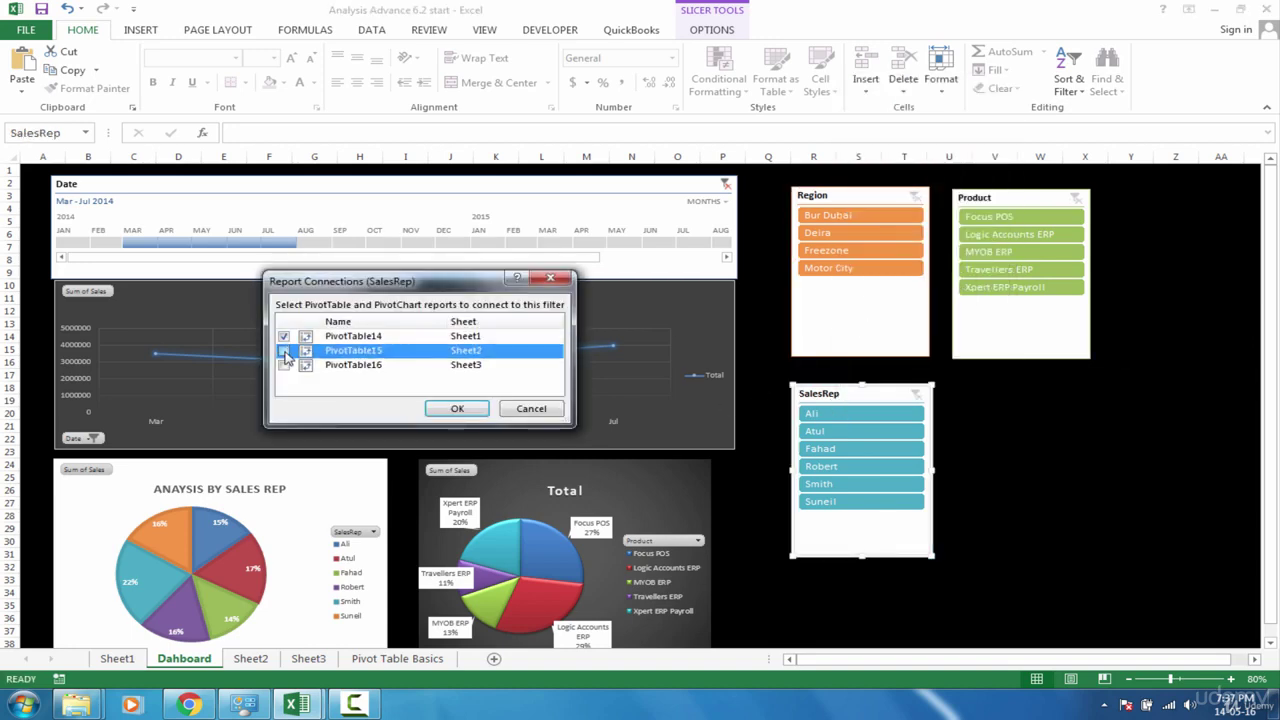
{"action": "left_click", "coordinate": [284, 365]}
{"action": "left_click", "coordinate": [446, 405]}
Connect the Product slicer to PivotTable15 on Sheet2 and PivotTable16 on Sheet3 through its report connections
{"action": "left_click", "coordinate": [1020, 197]}
{"action": "right_click", "coordinate": [1020, 197]}
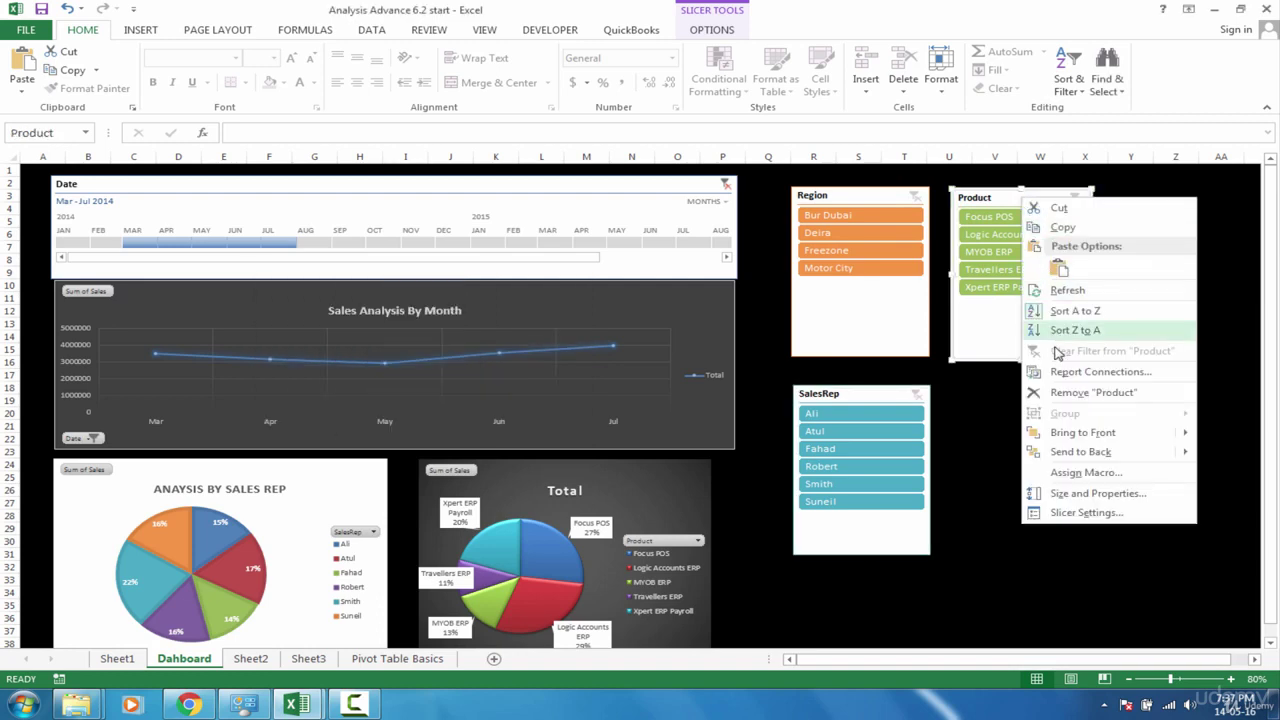
{"action": "left_click", "coordinate": [1064, 371]}
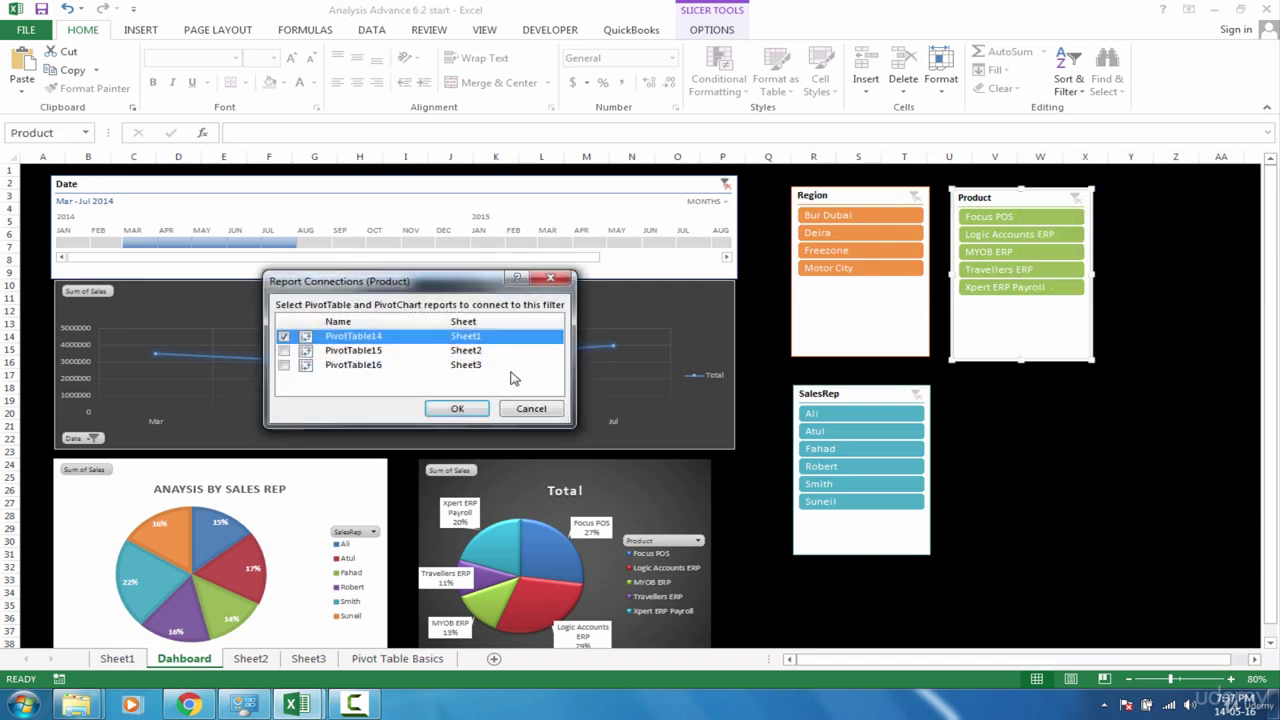
{"action": "left_click", "coordinate": [284, 351]}
{"action": "left_click", "coordinate": [285, 366]}
{"action": "left_click", "coordinate": [457, 408]}
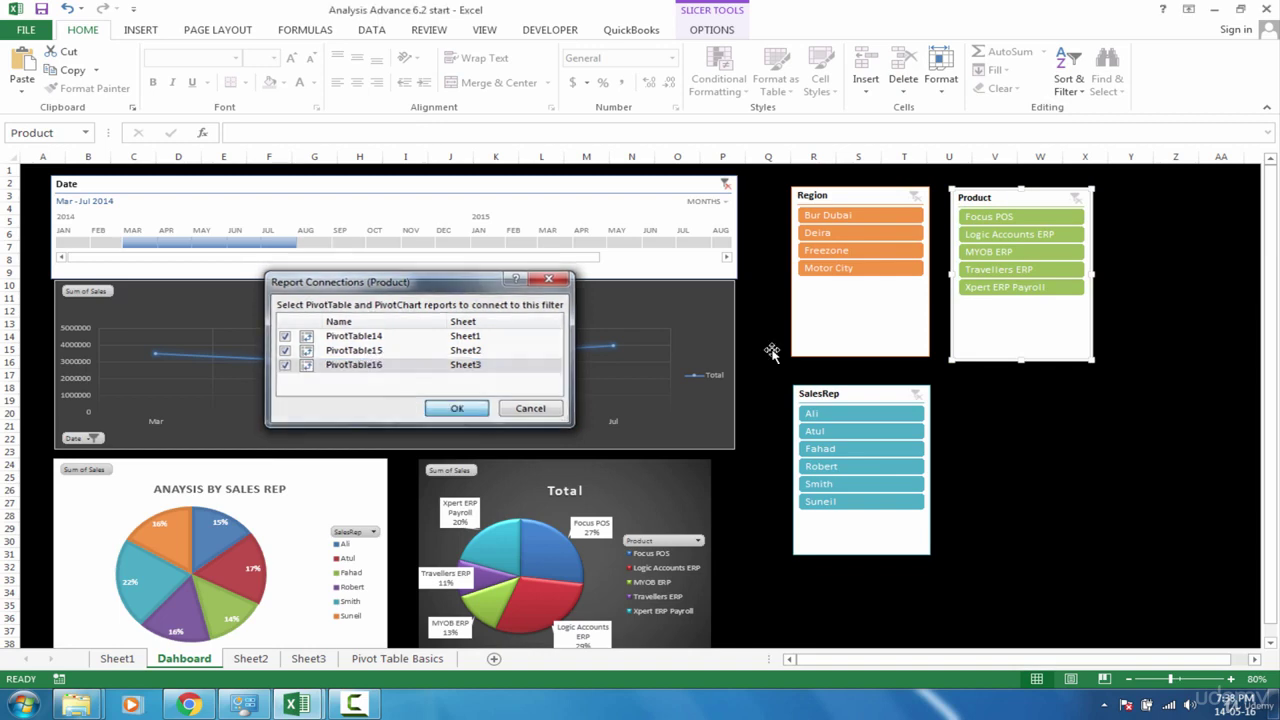
{"action": "left_click", "coordinate": [1003, 424]}
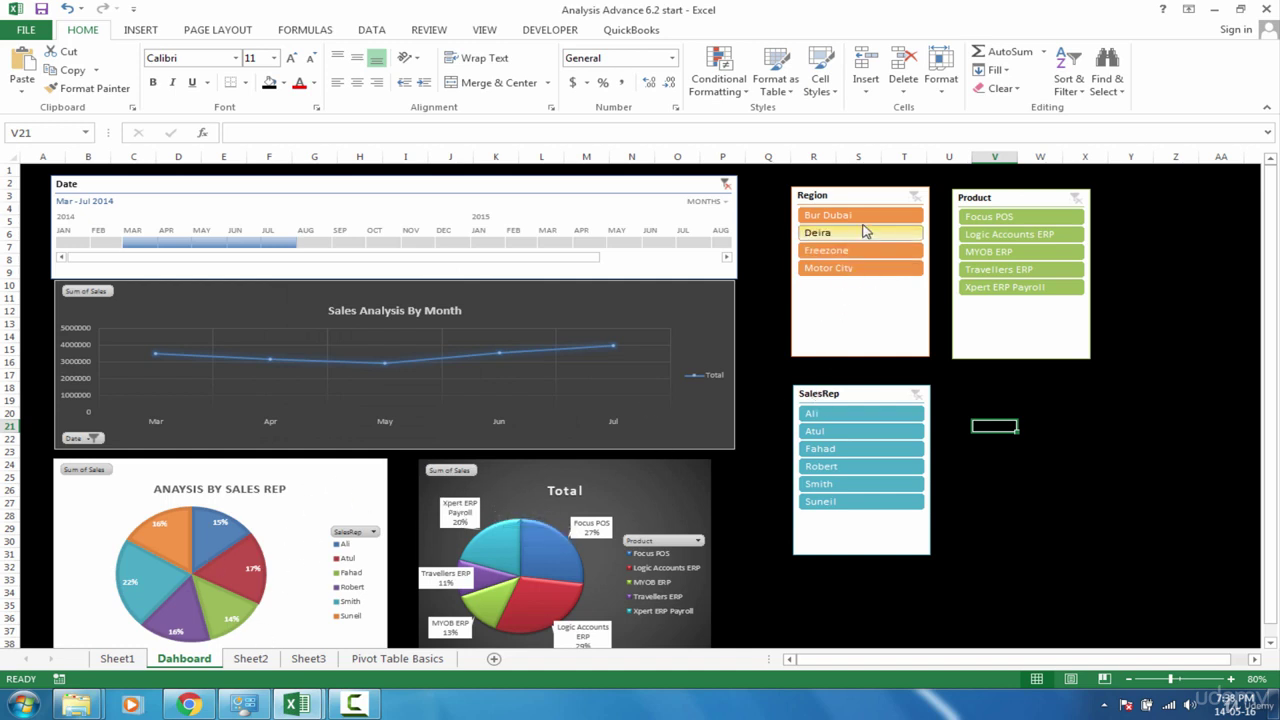
Clear the Date timeline's filter to include all periods
{"action": "left_click", "coordinate": [727, 186]}
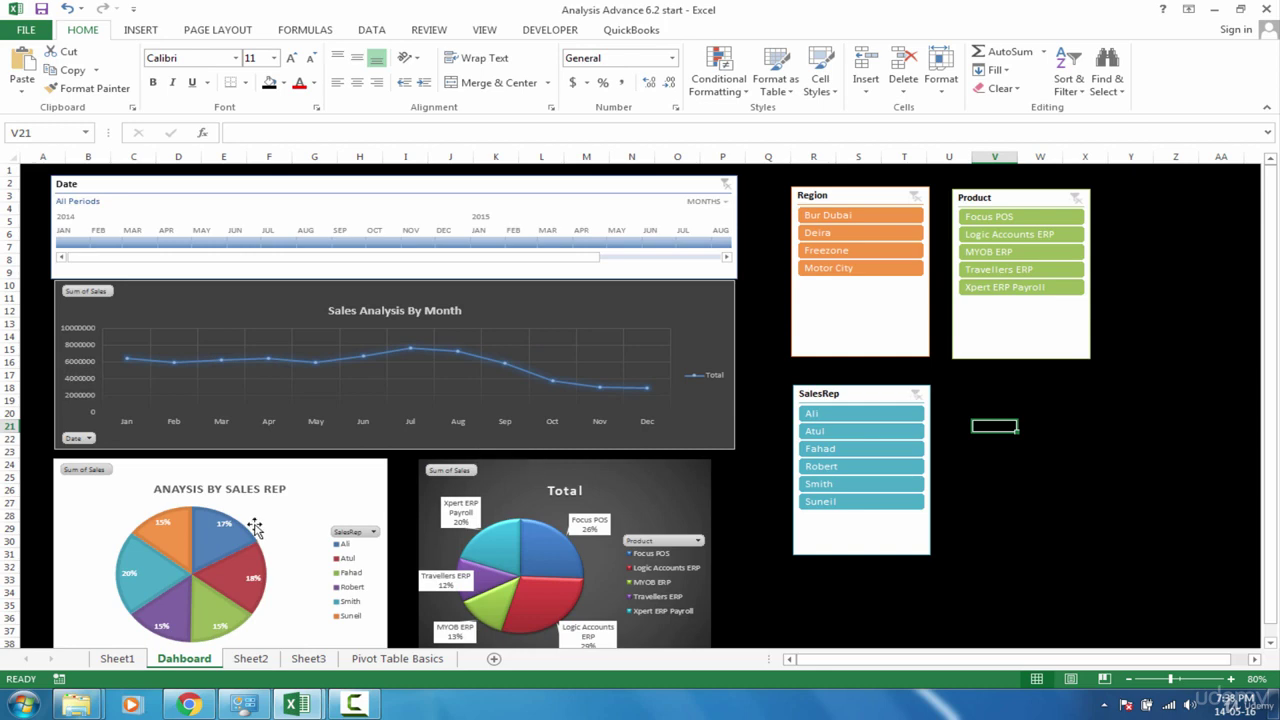
{"action": "mouse_move", "coordinate": [548, 572]}
Filter the dashboard to the Deira region, clear that filter, and filter it to Freezone instead
{"action": "left_click", "coordinate": [843, 237]}
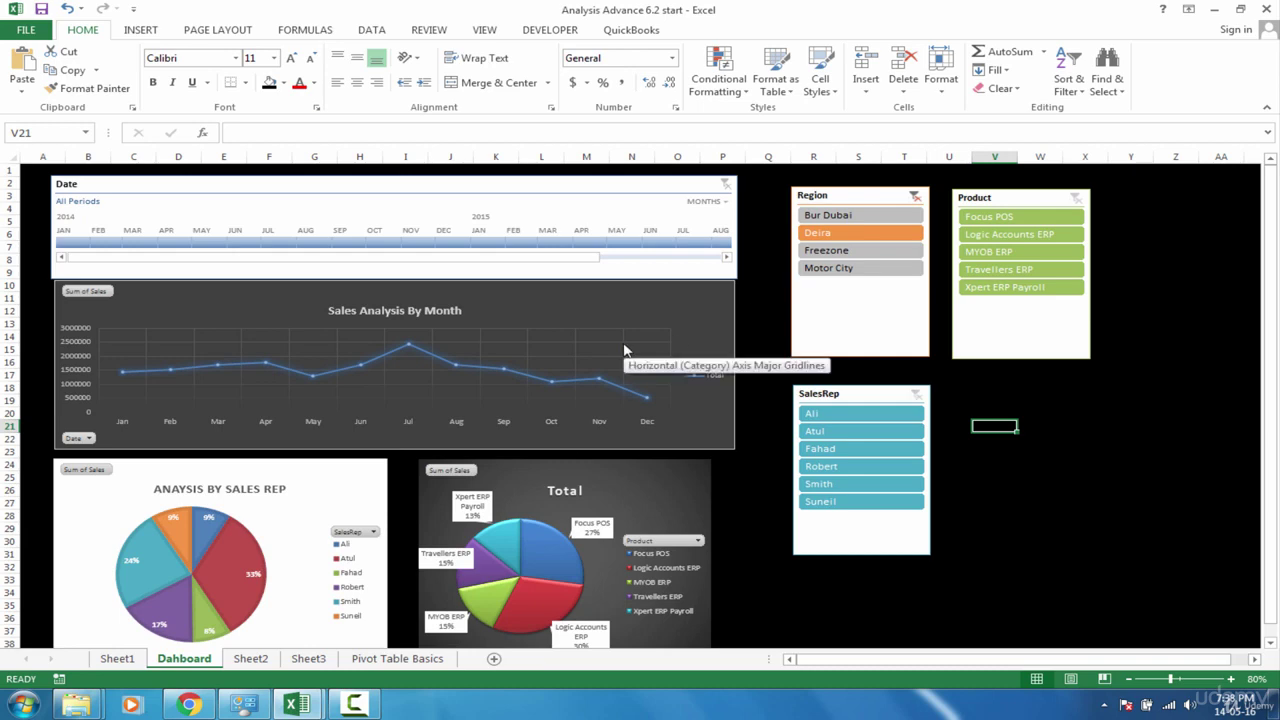
{"action": "left_click", "coordinate": [916, 197]}
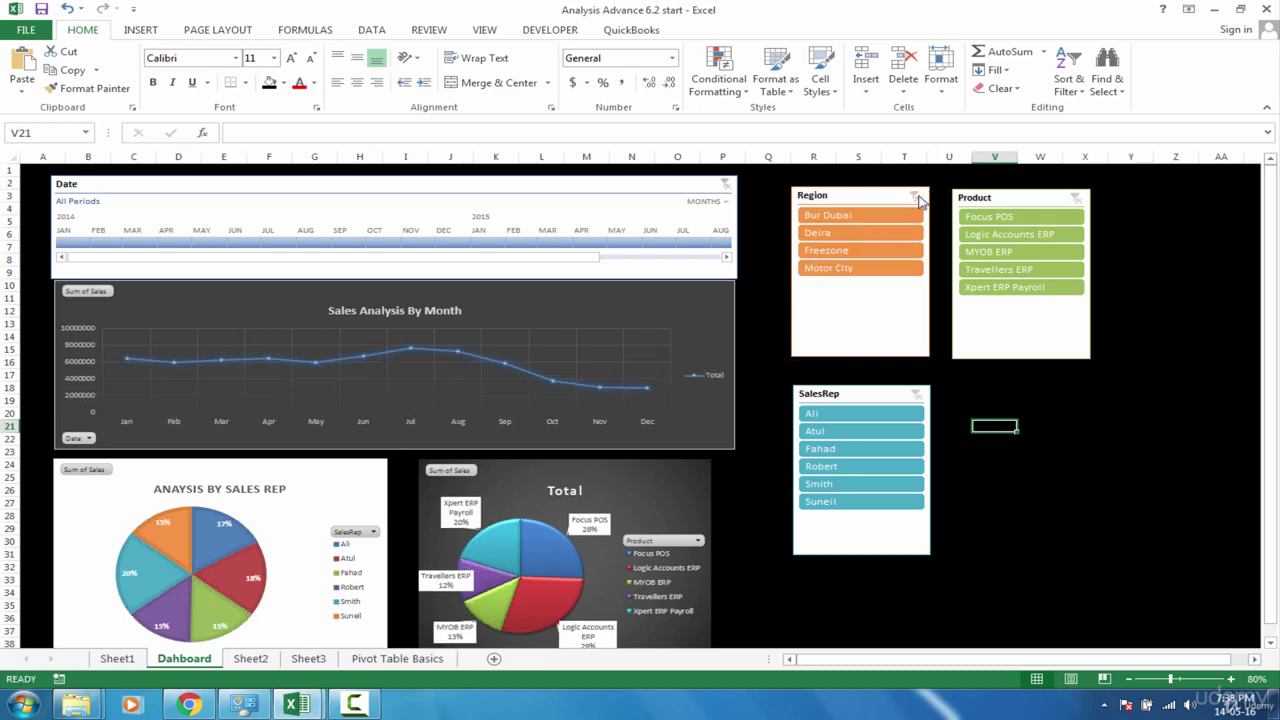
{"action": "left_click", "coordinate": [887, 251]}
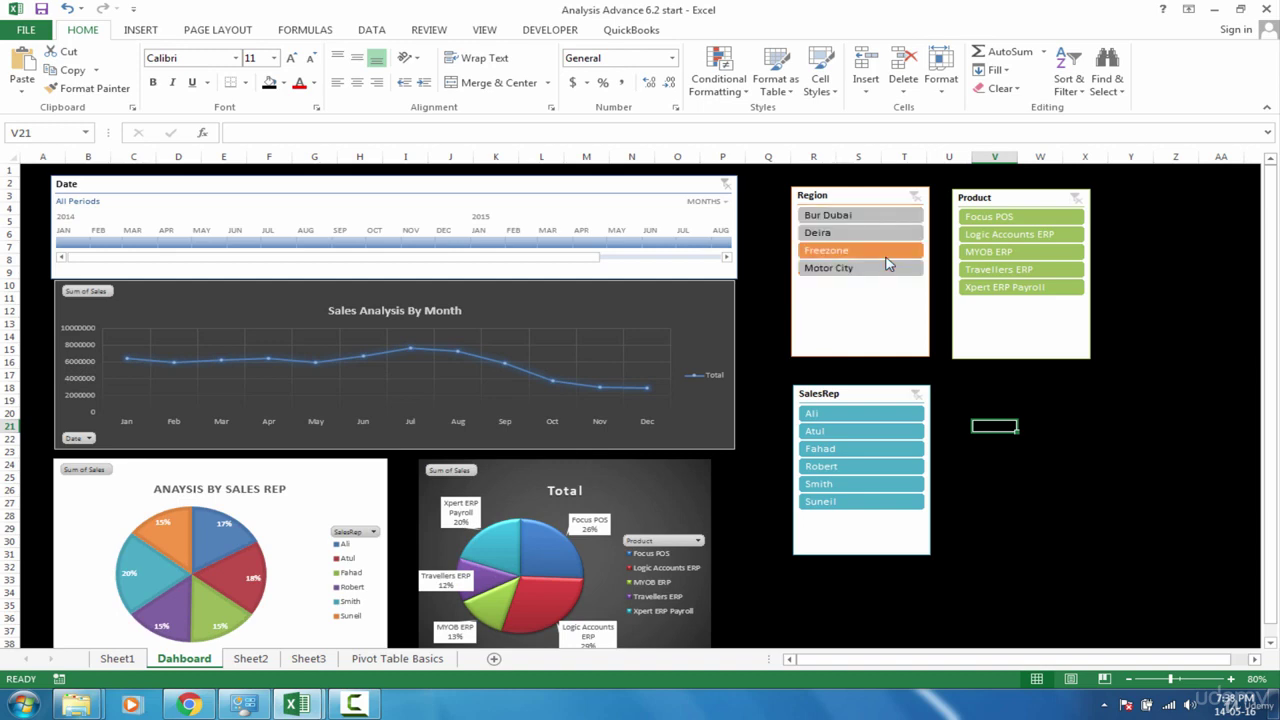
{"action": "left_click", "coordinate": [894, 276]}
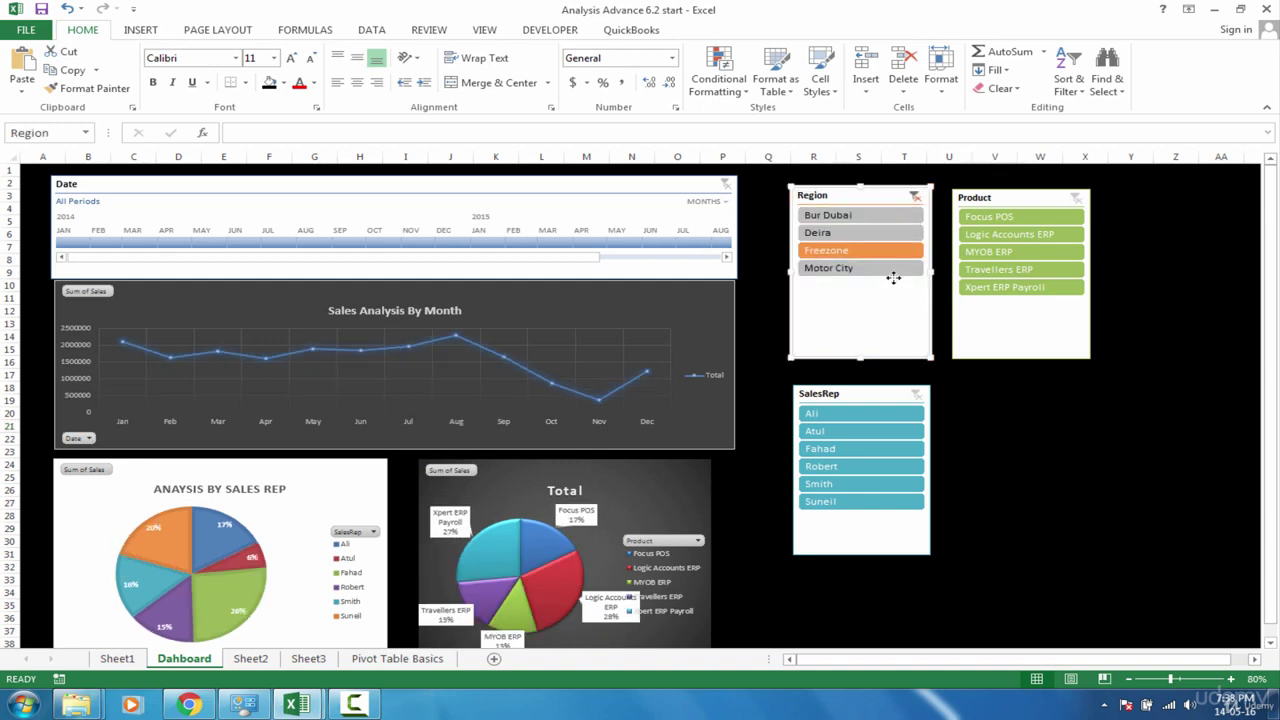
Filter the dashboard to Motor City, Bur Dubai and Freezone in turn, and clear the Region slicer's filter
{"action": "left_click", "coordinate": [895, 263]}
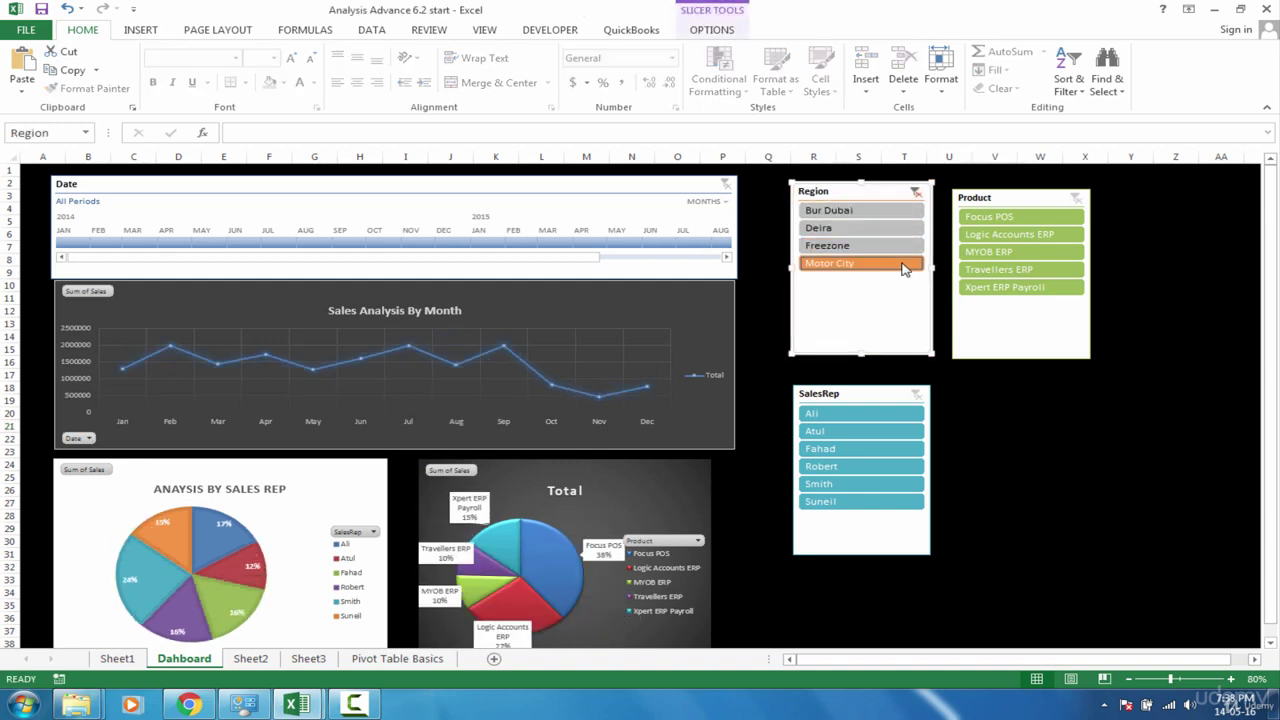
{"action": "left_click", "coordinate": [894, 212]}
{"action": "left_click", "coordinate": [894, 245]}
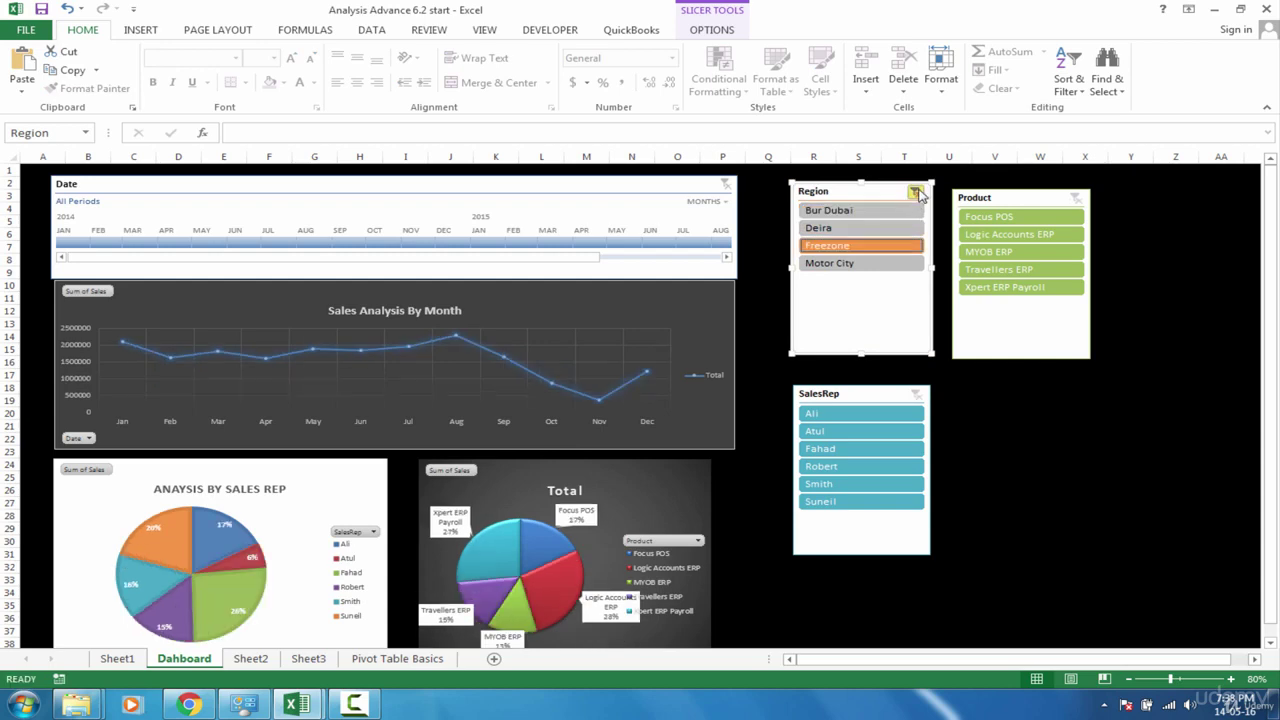
{"action": "left_click", "coordinate": [915, 192]}
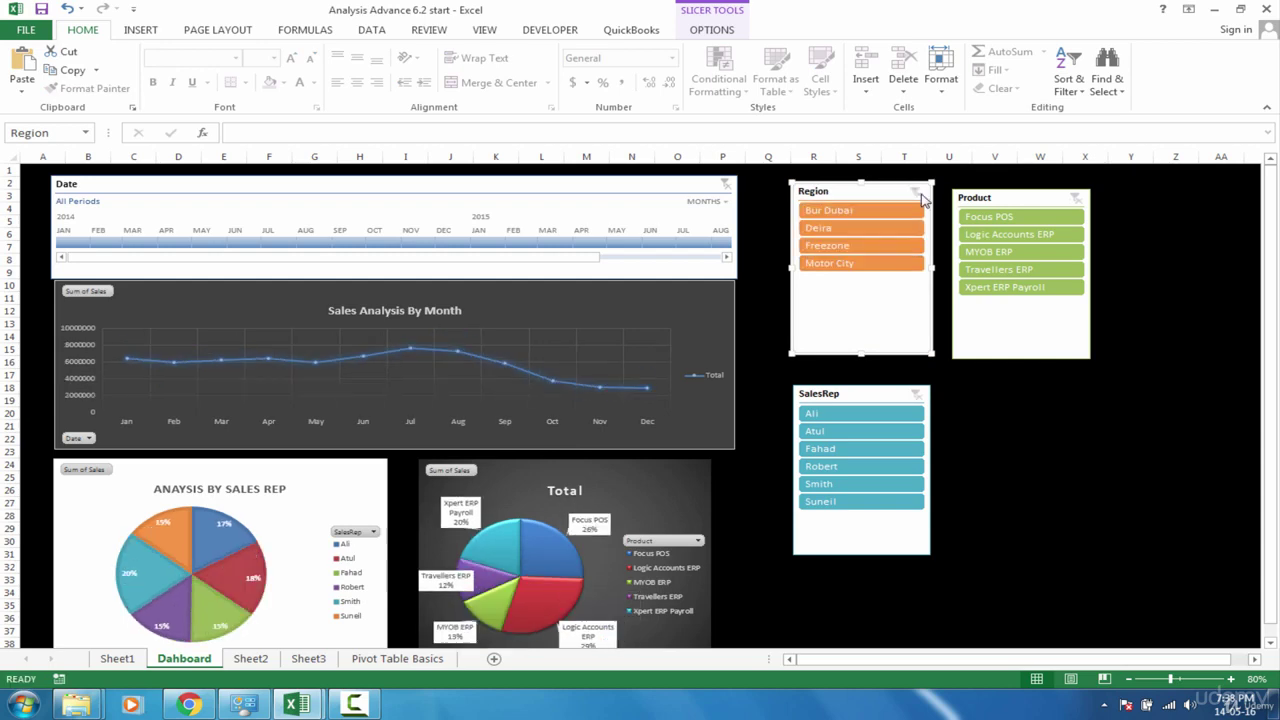
Filter the dashboard to Focus POS, MYOB ERP and Travellers ERP in turn, and clear the Product slicer's filter
{"action": "left_click", "coordinate": [1025, 222]}
{"action": "left_click", "coordinate": [1025, 251]}
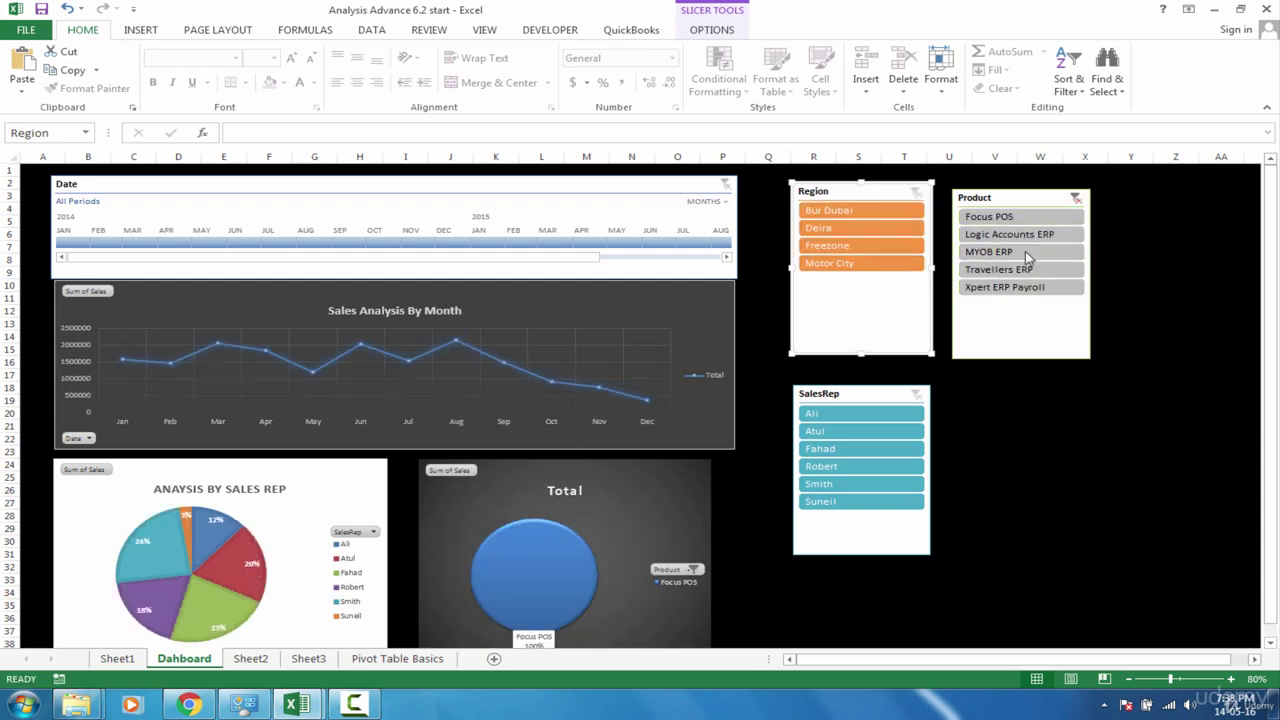
{"action": "left_click", "coordinate": [1027, 272]}
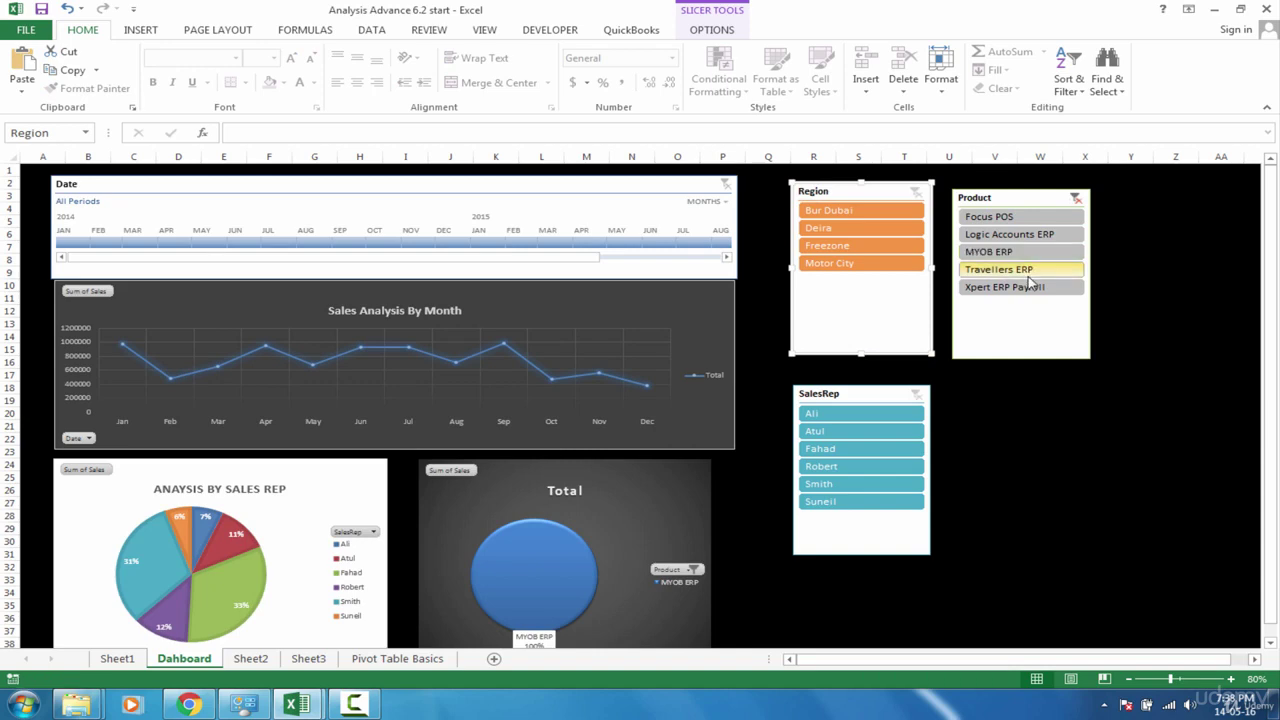
{"action": "left_click", "coordinate": [1075, 198]}
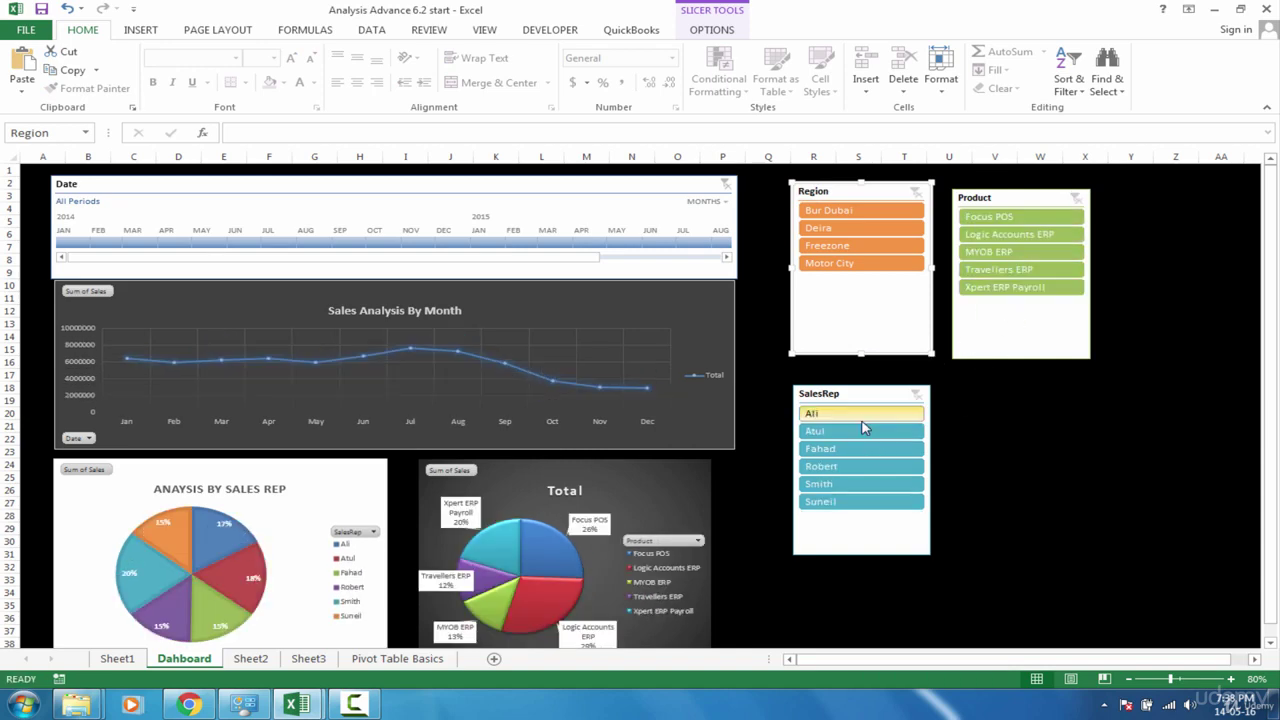
Filter the dashboard to the first, third and sixth sales reps in turn, and return to the first rep
{"action": "left_click", "coordinate": [862, 415]}
{"action": "left_click", "coordinate": [863, 450]}
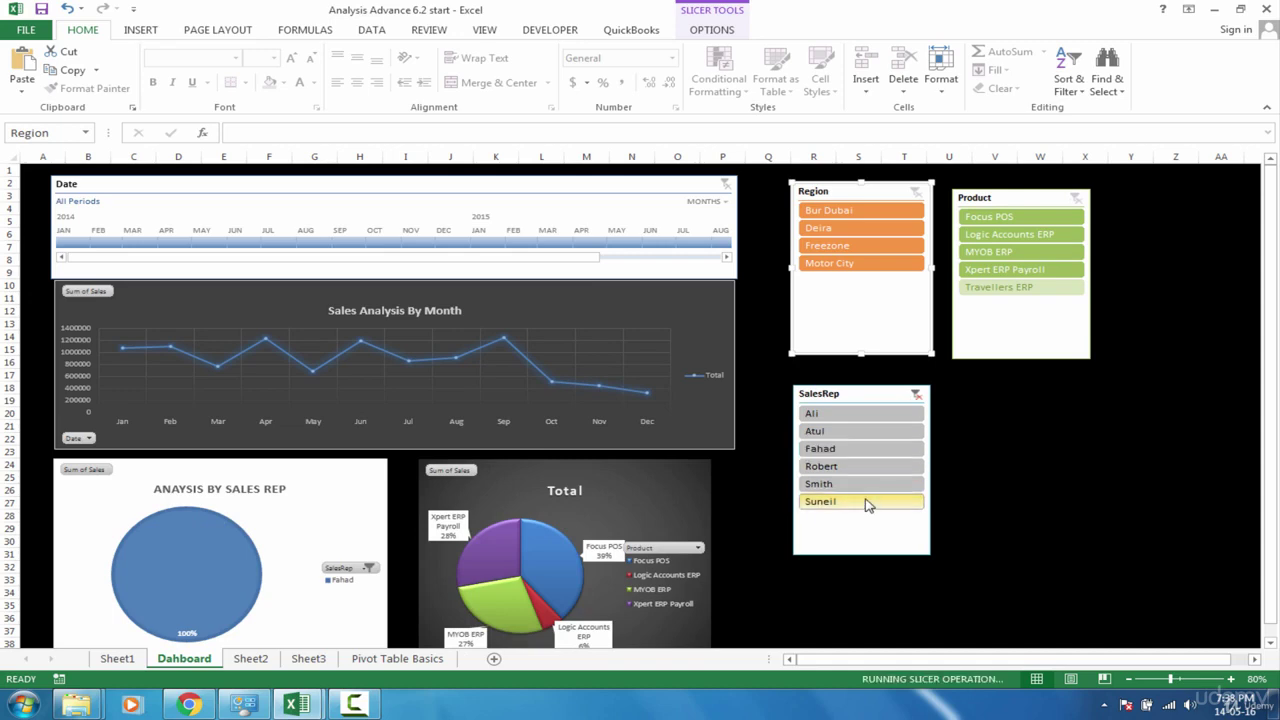
{"action": "left_click", "coordinate": [866, 501]}
{"action": "left_click", "coordinate": [883, 413]}
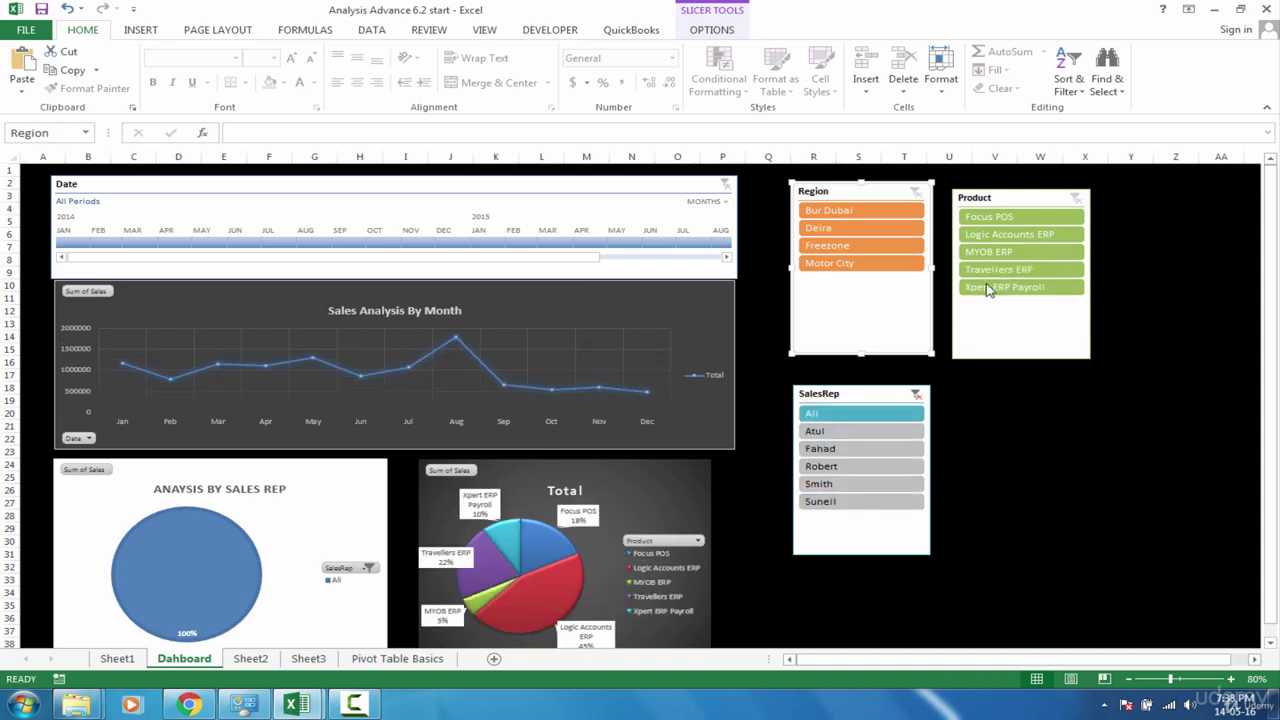
Narrow the selected sales rep's data to Motor City, switch to Deira, and clear the SalesRep and Region filters
{"action": "left_click", "coordinate": [905, 262]}
{"action": "left_click", "coordinate": [907, 229]}
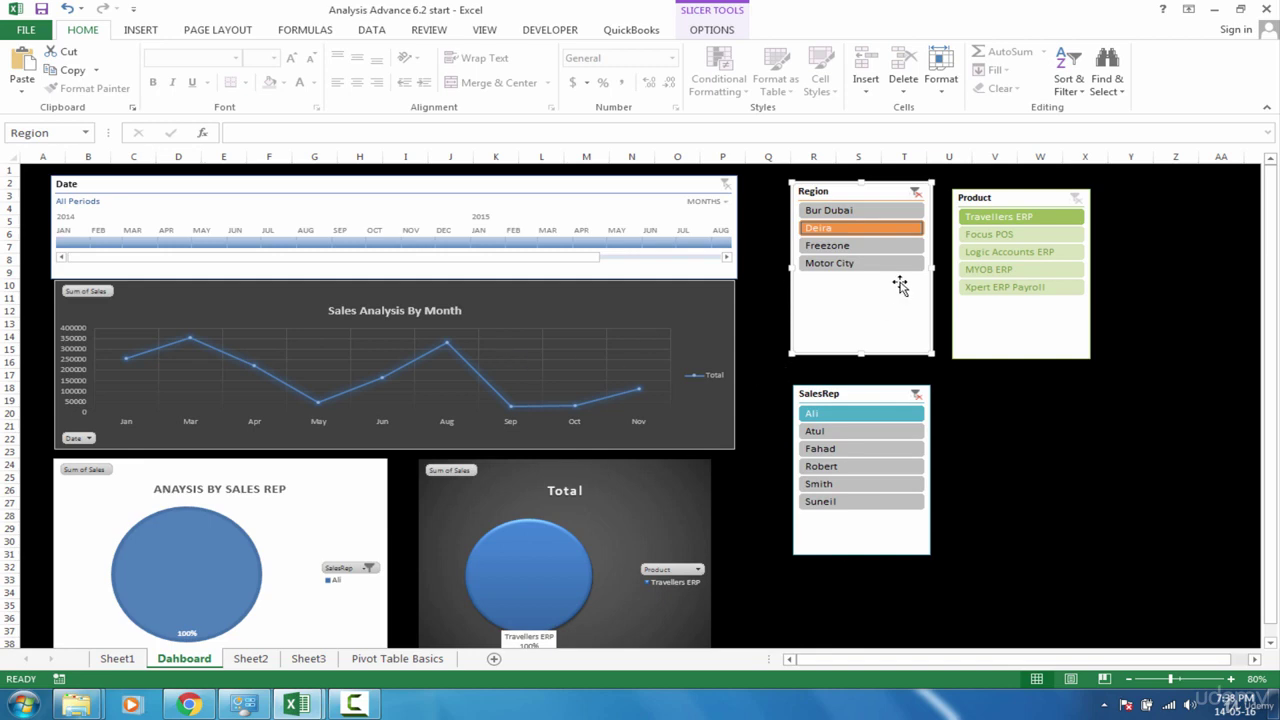
{"action": "left_click", "coordinate": [916, 394]}
{"action": "left_click", "coordinate": [917, 192]}
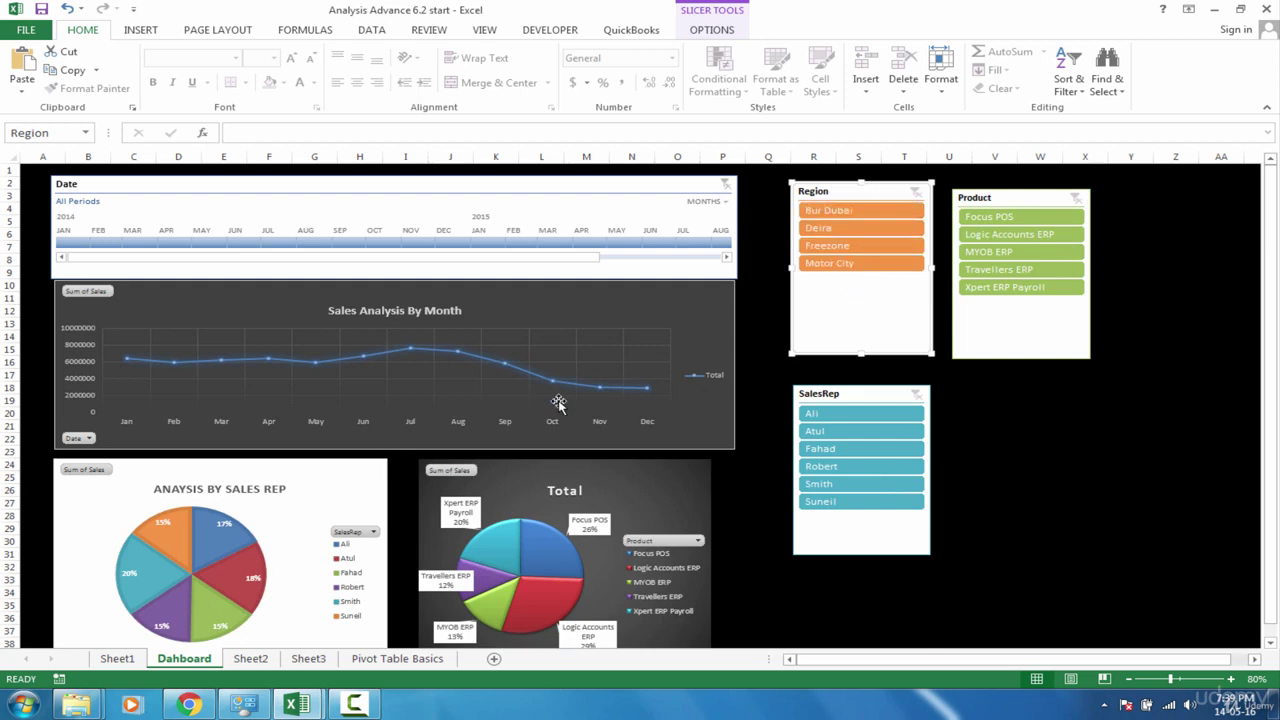
Combine slicer filters, trying Bur Dubai and Freezone, the third and fifth sales reps, and the Focus POS product
{"action": "left_click", "coordinate": [875, 212]}
{"action": "left_click", "coordinate": [876, 245]}
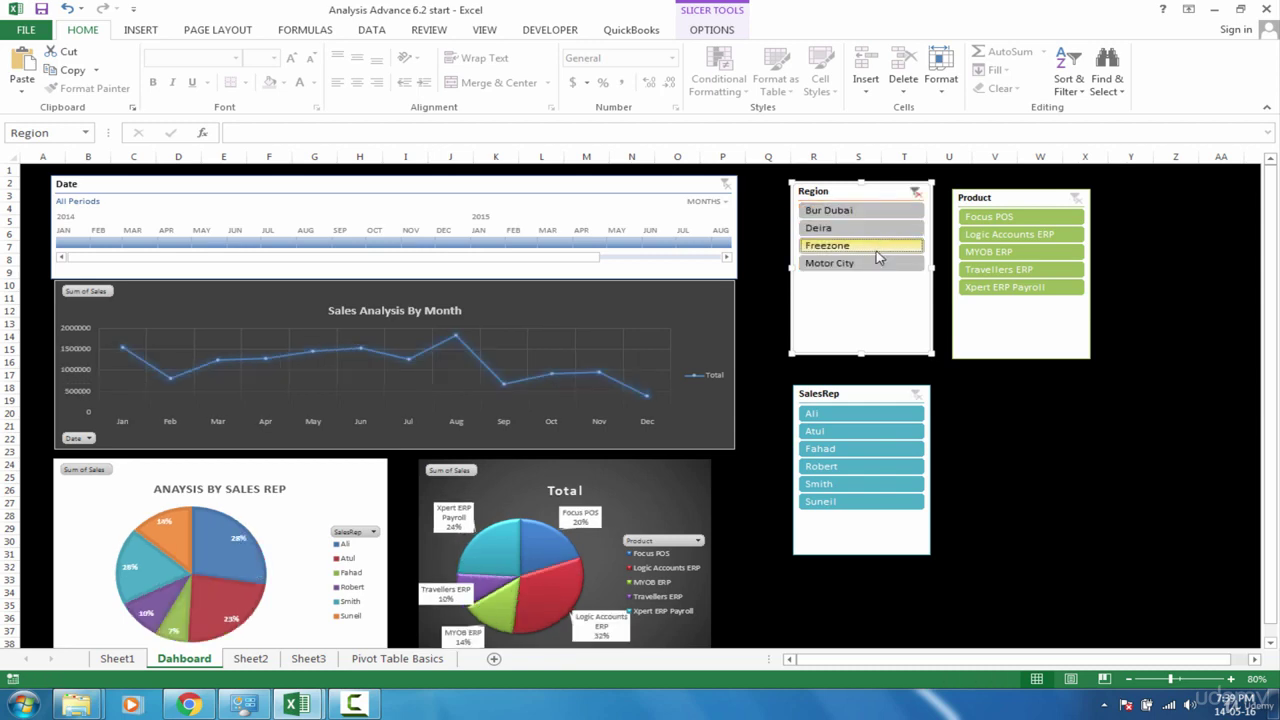
{"action": "left_click", "coordinate": [857, 449]}
{"action": "left_click", "coordinate": [865, 486]}
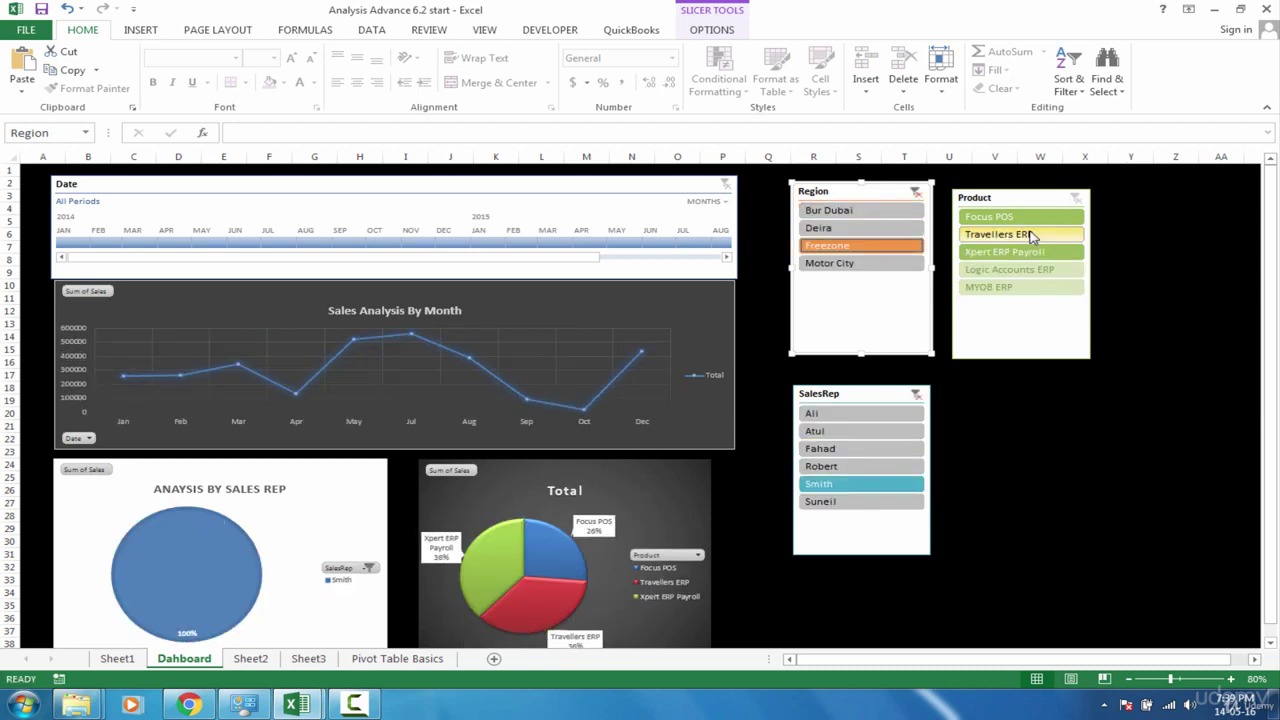
{"action": "left_click", "coordinate": [1045, 216]}
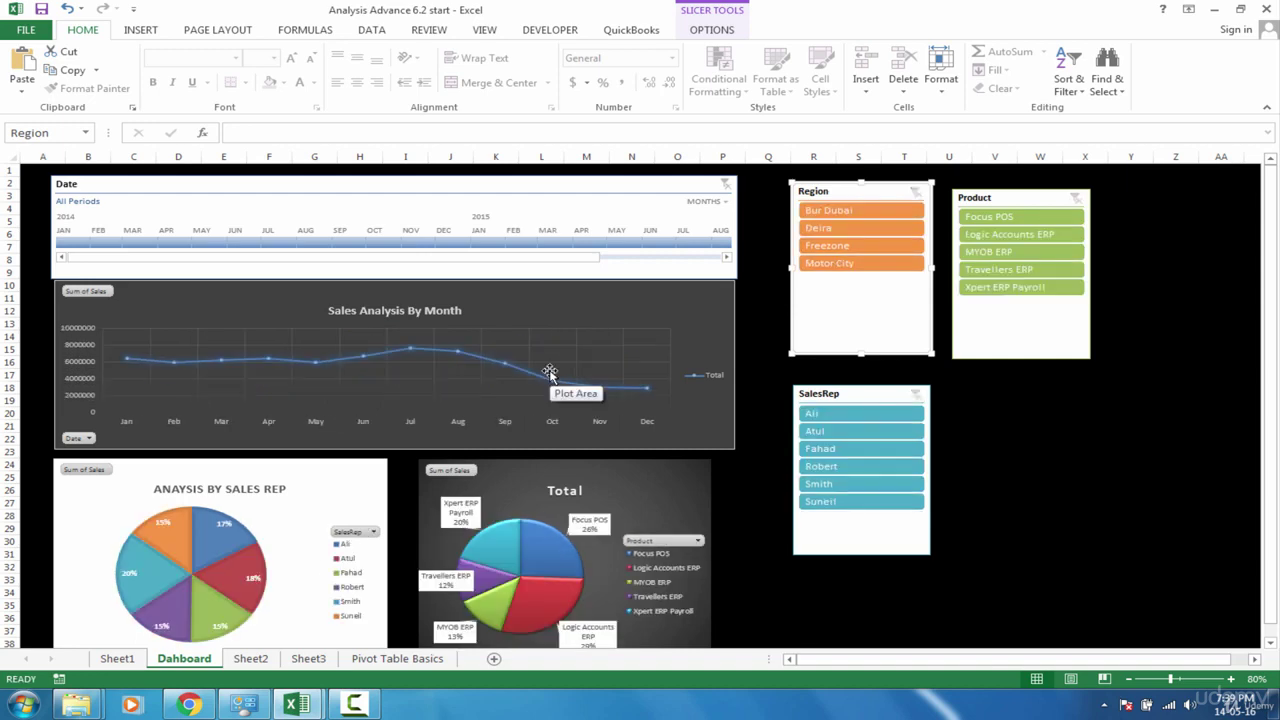